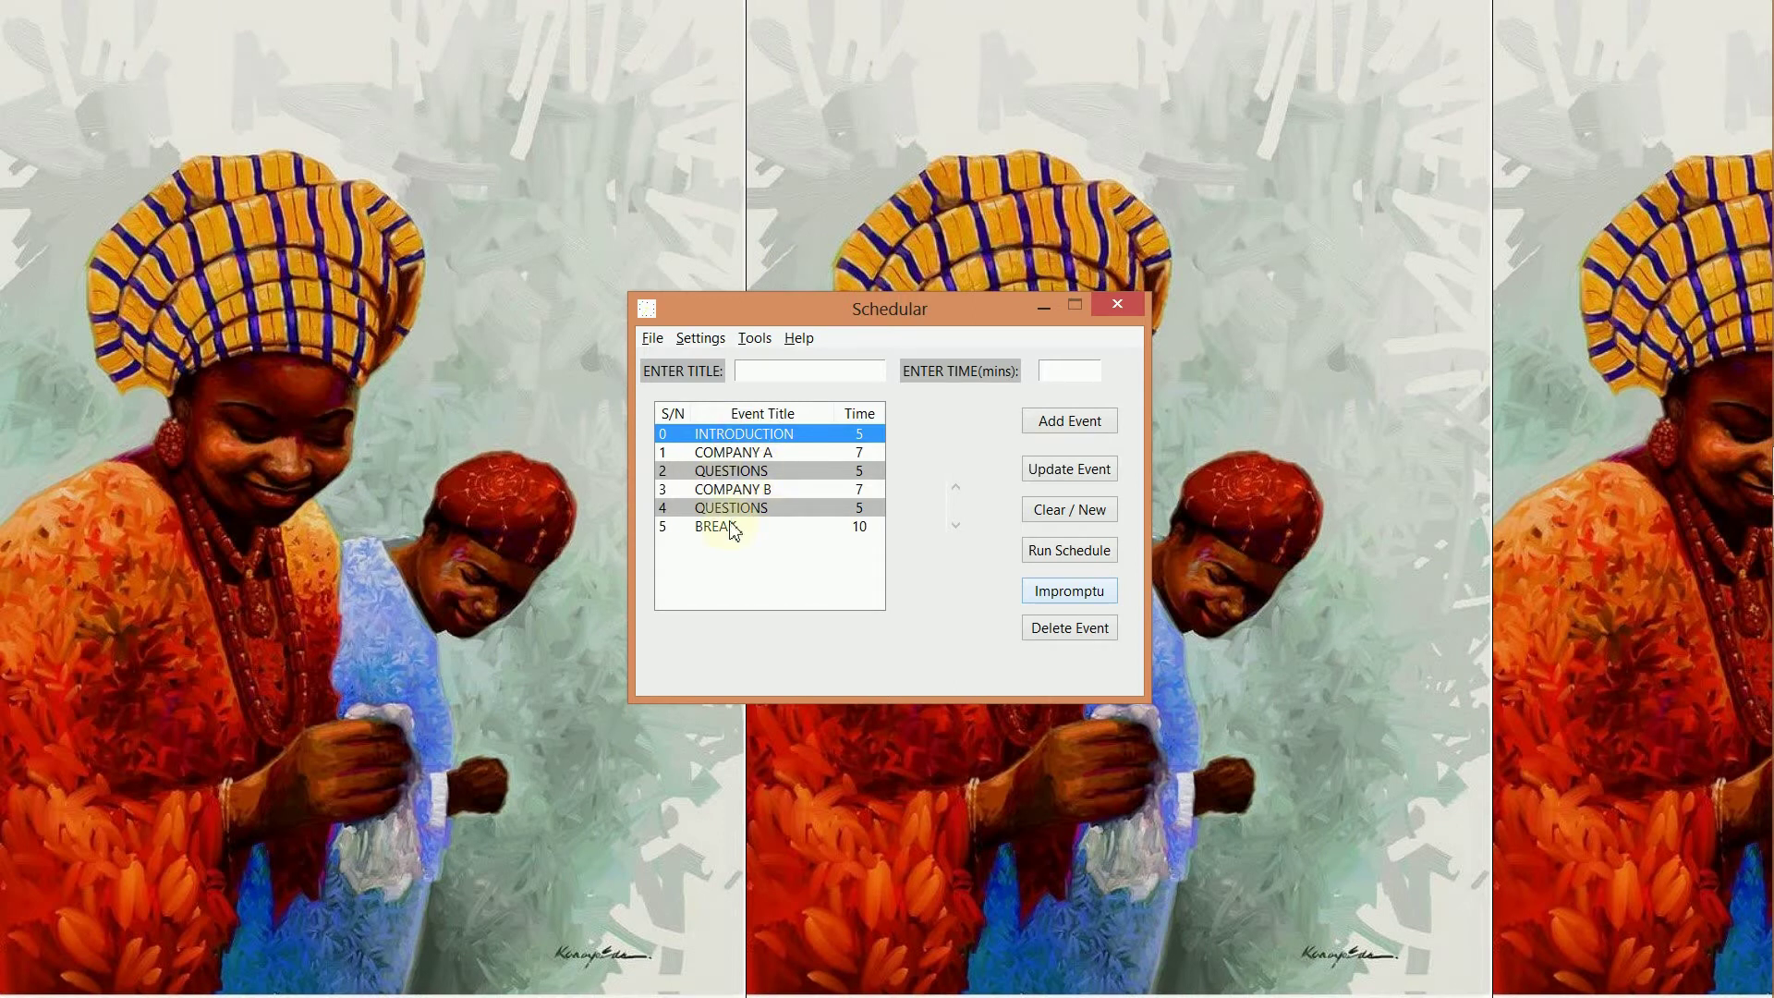
# Step: Load sample schedule 1 into the event list
pyautogui.click(650, 341)
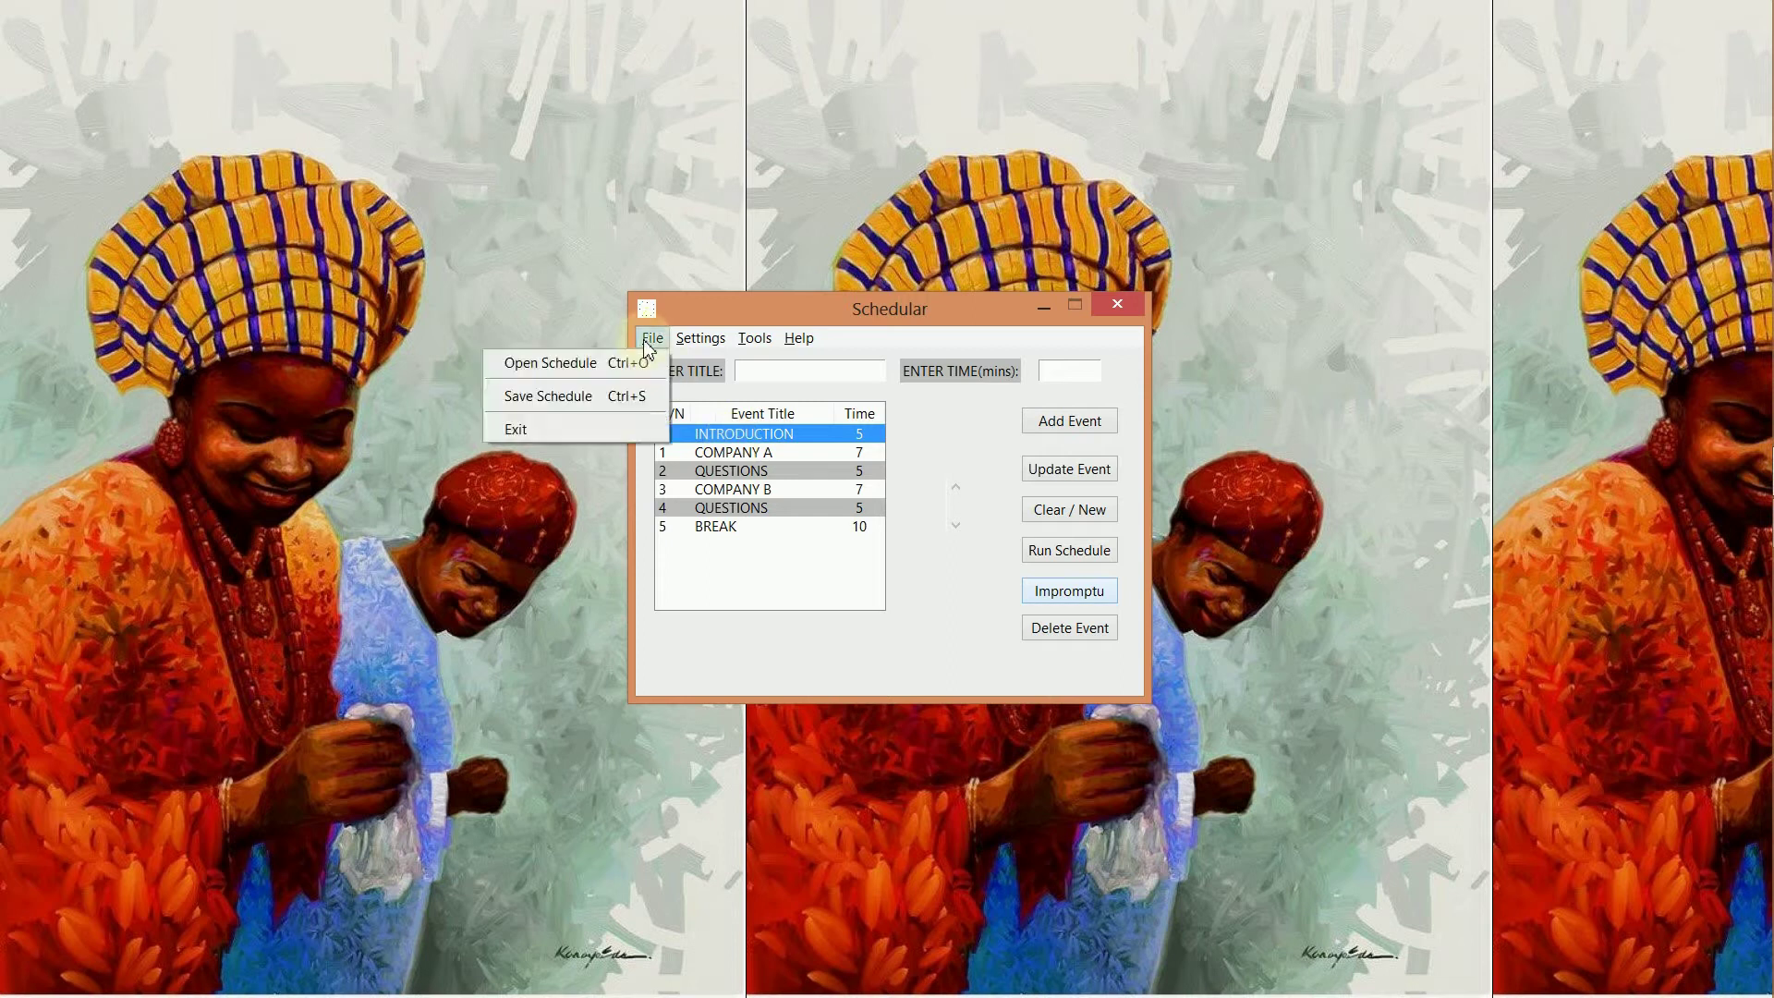
pyautogui.click(644, 365)
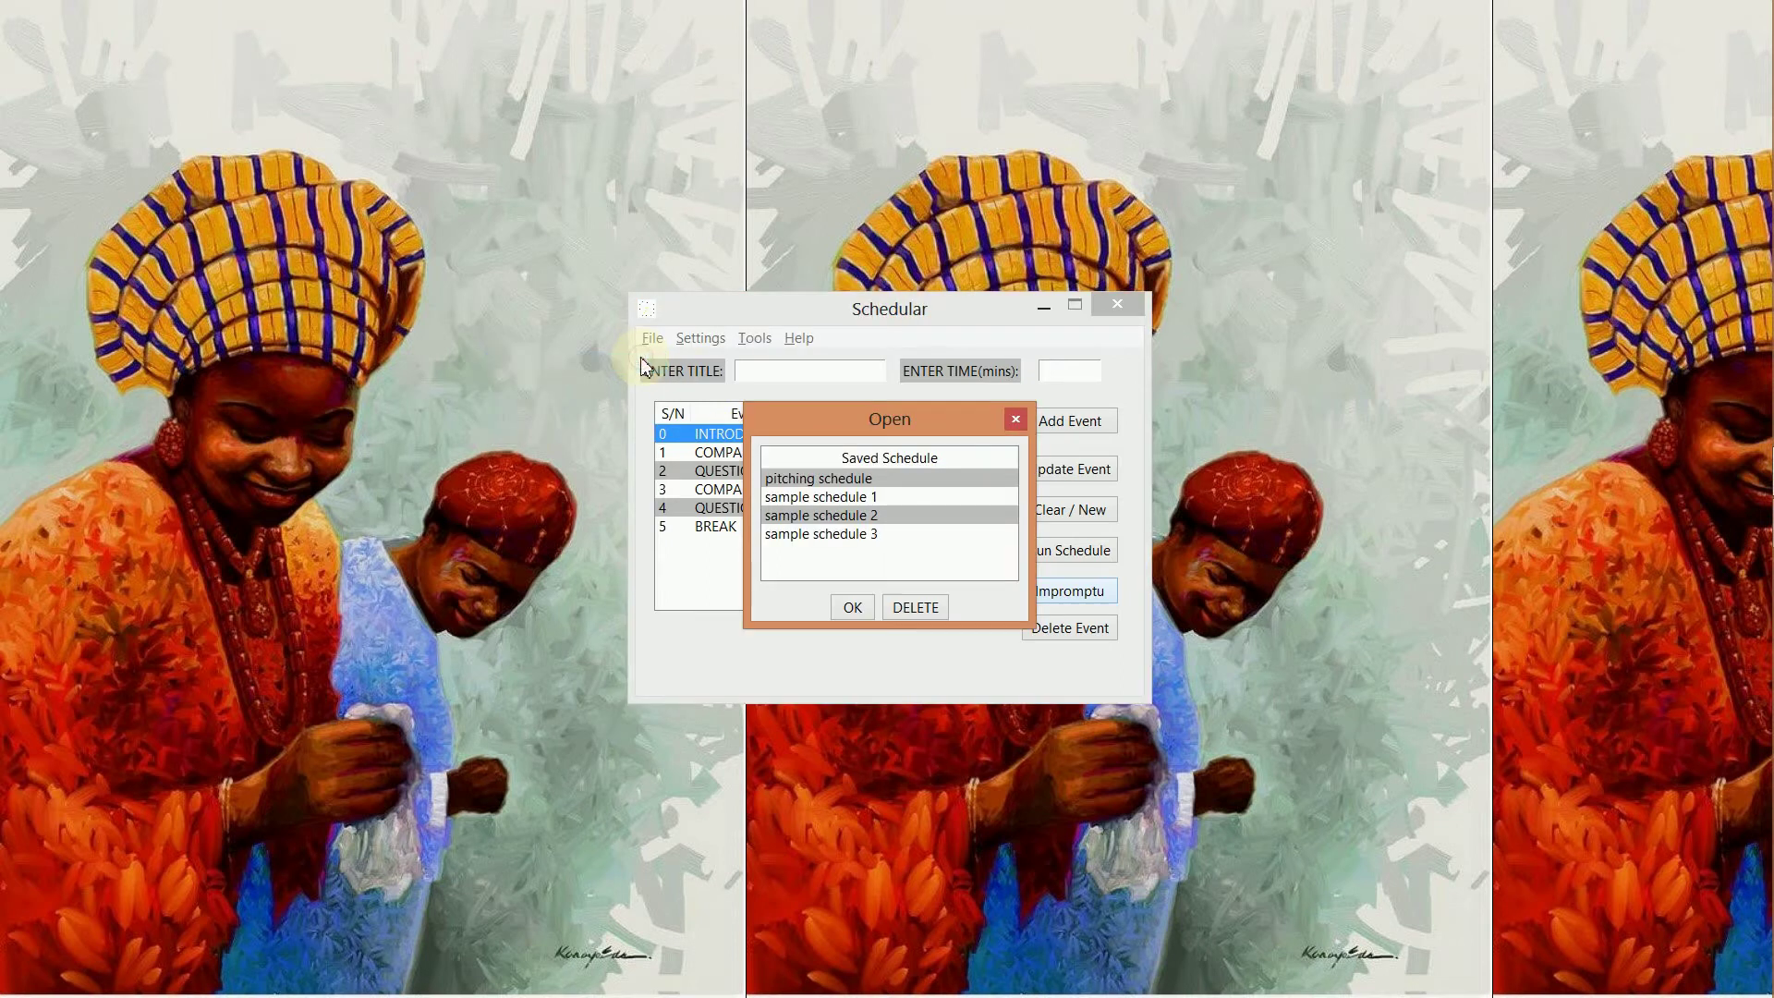
pyautogui.click(817, 503)
pyautogui.click(840, 607)
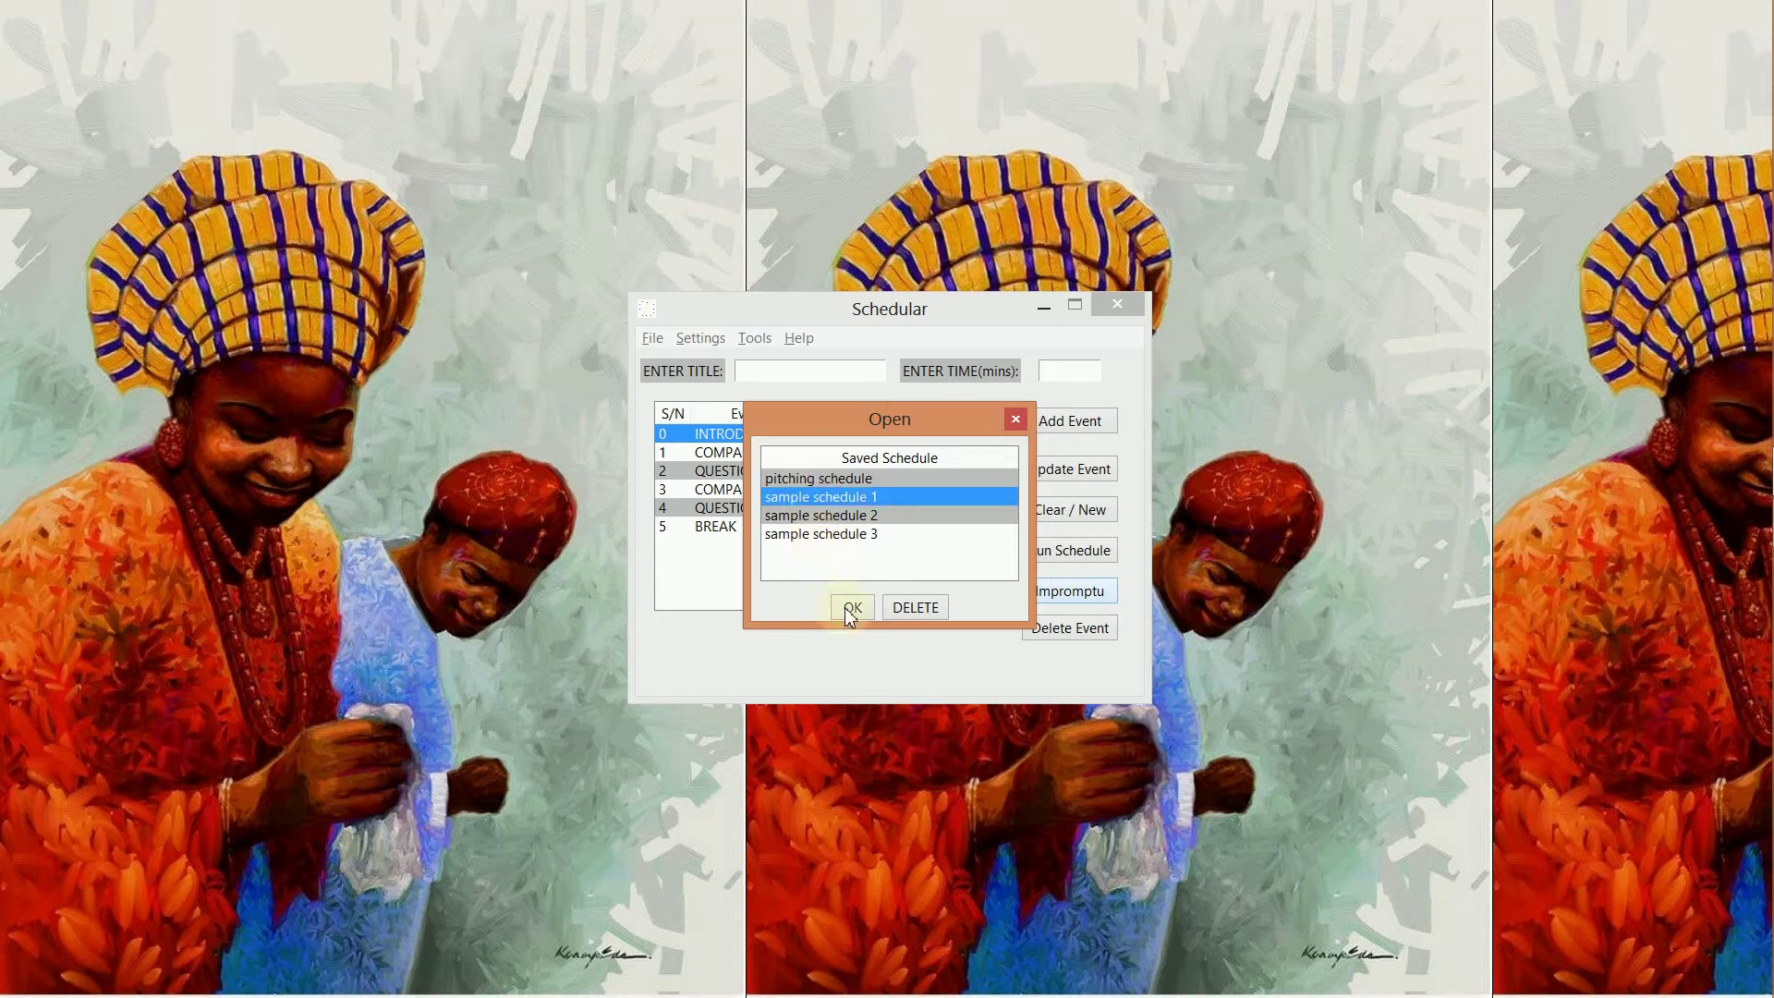
pyautogui.click(849, 606)
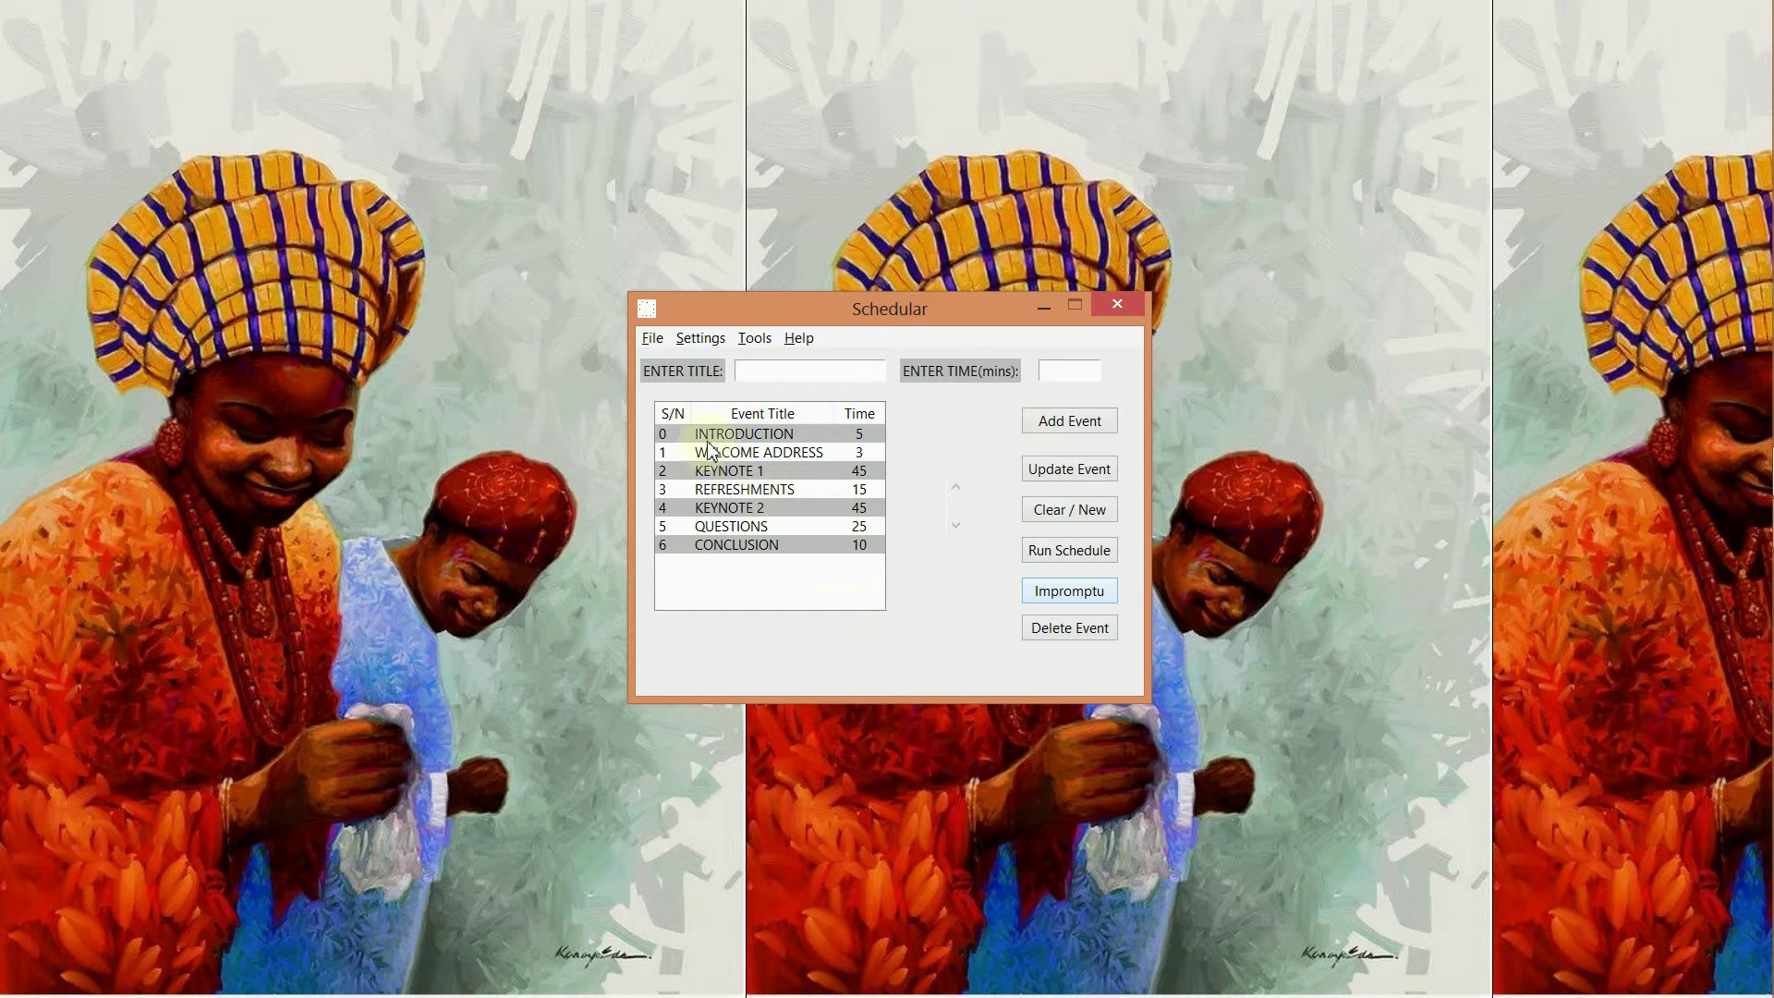
# Step: Load the pitching schedule, select INTRODUCTION, and run then close the full-screen timer
pyautogui.click(655, 342)
pyautogui.click(637, 363)
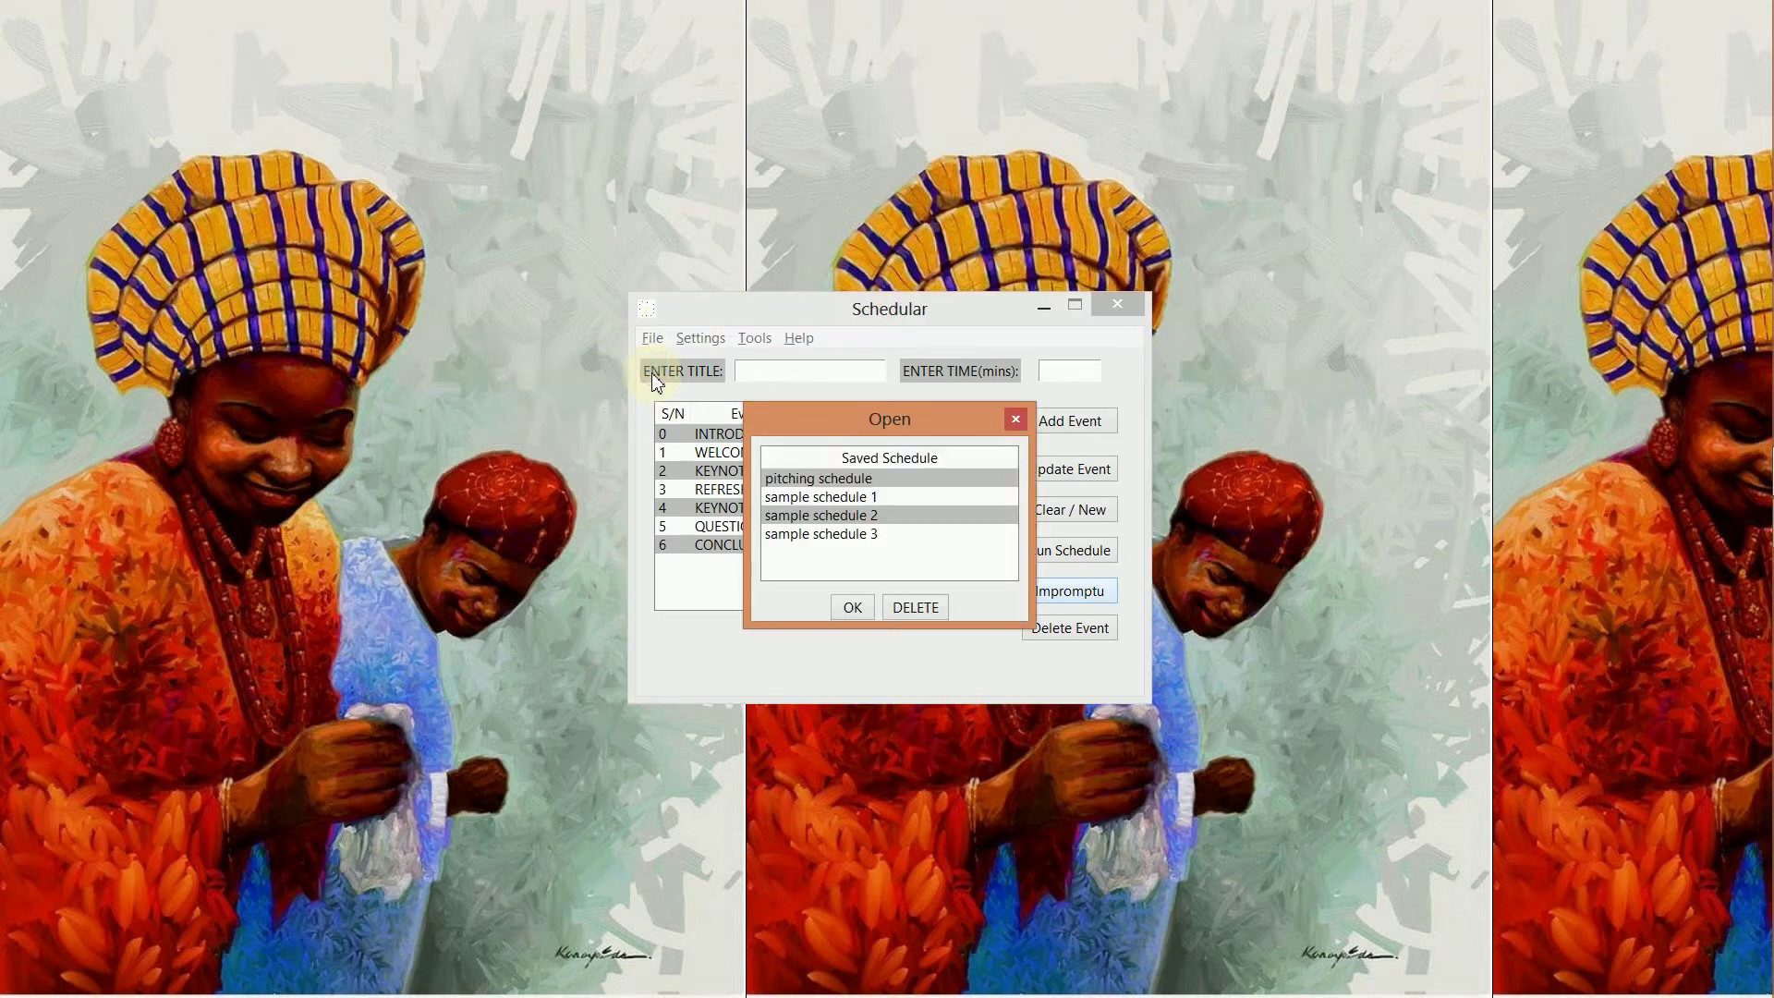
pyautogui.click(811, 478)
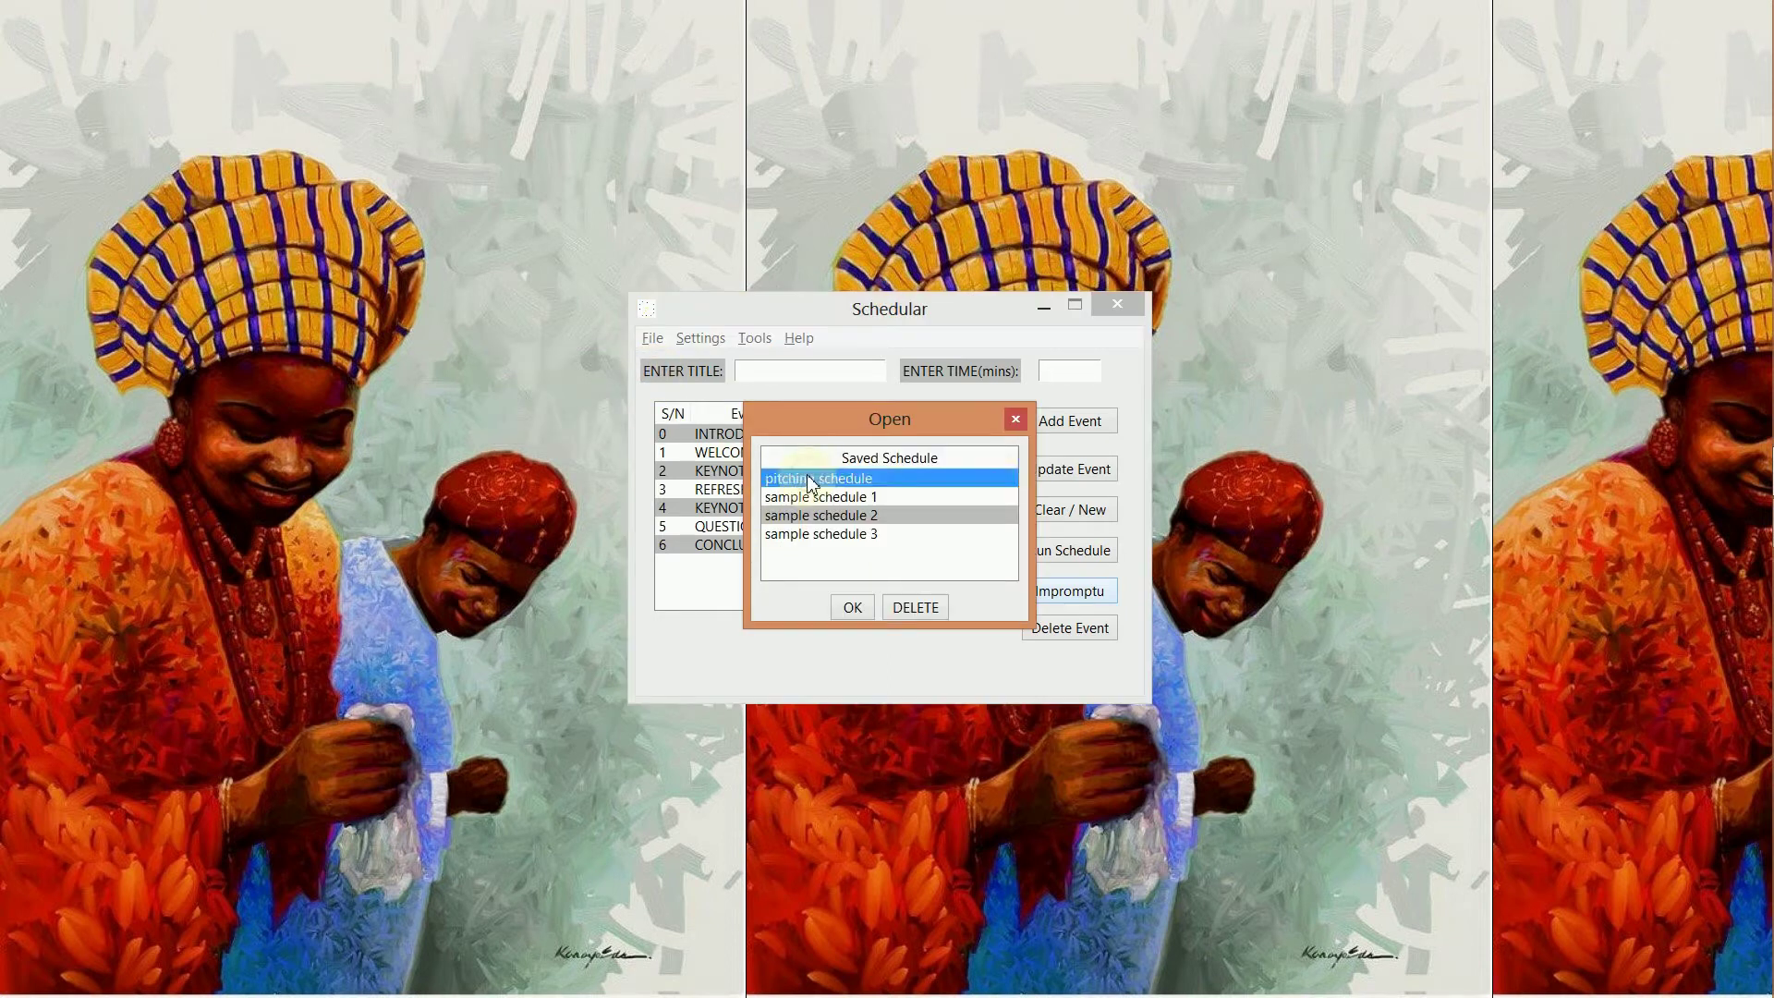
pyautogui.click(851, 608)
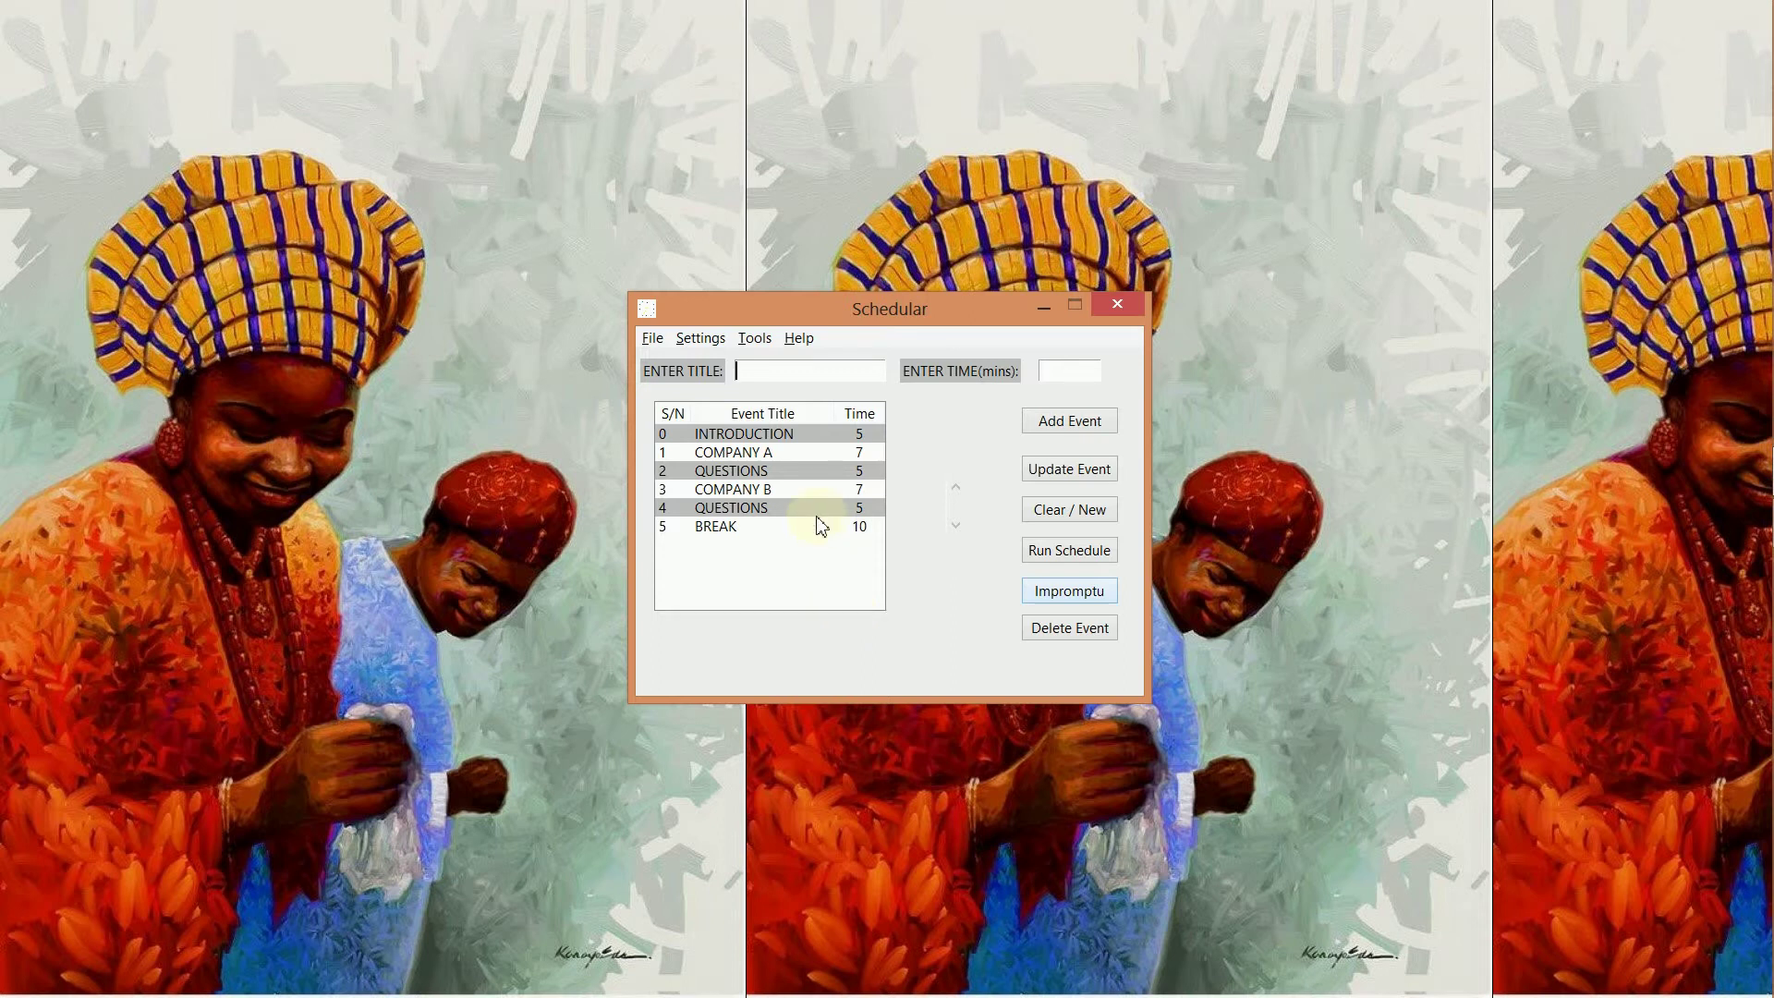
pyautogui.click(783, 442)
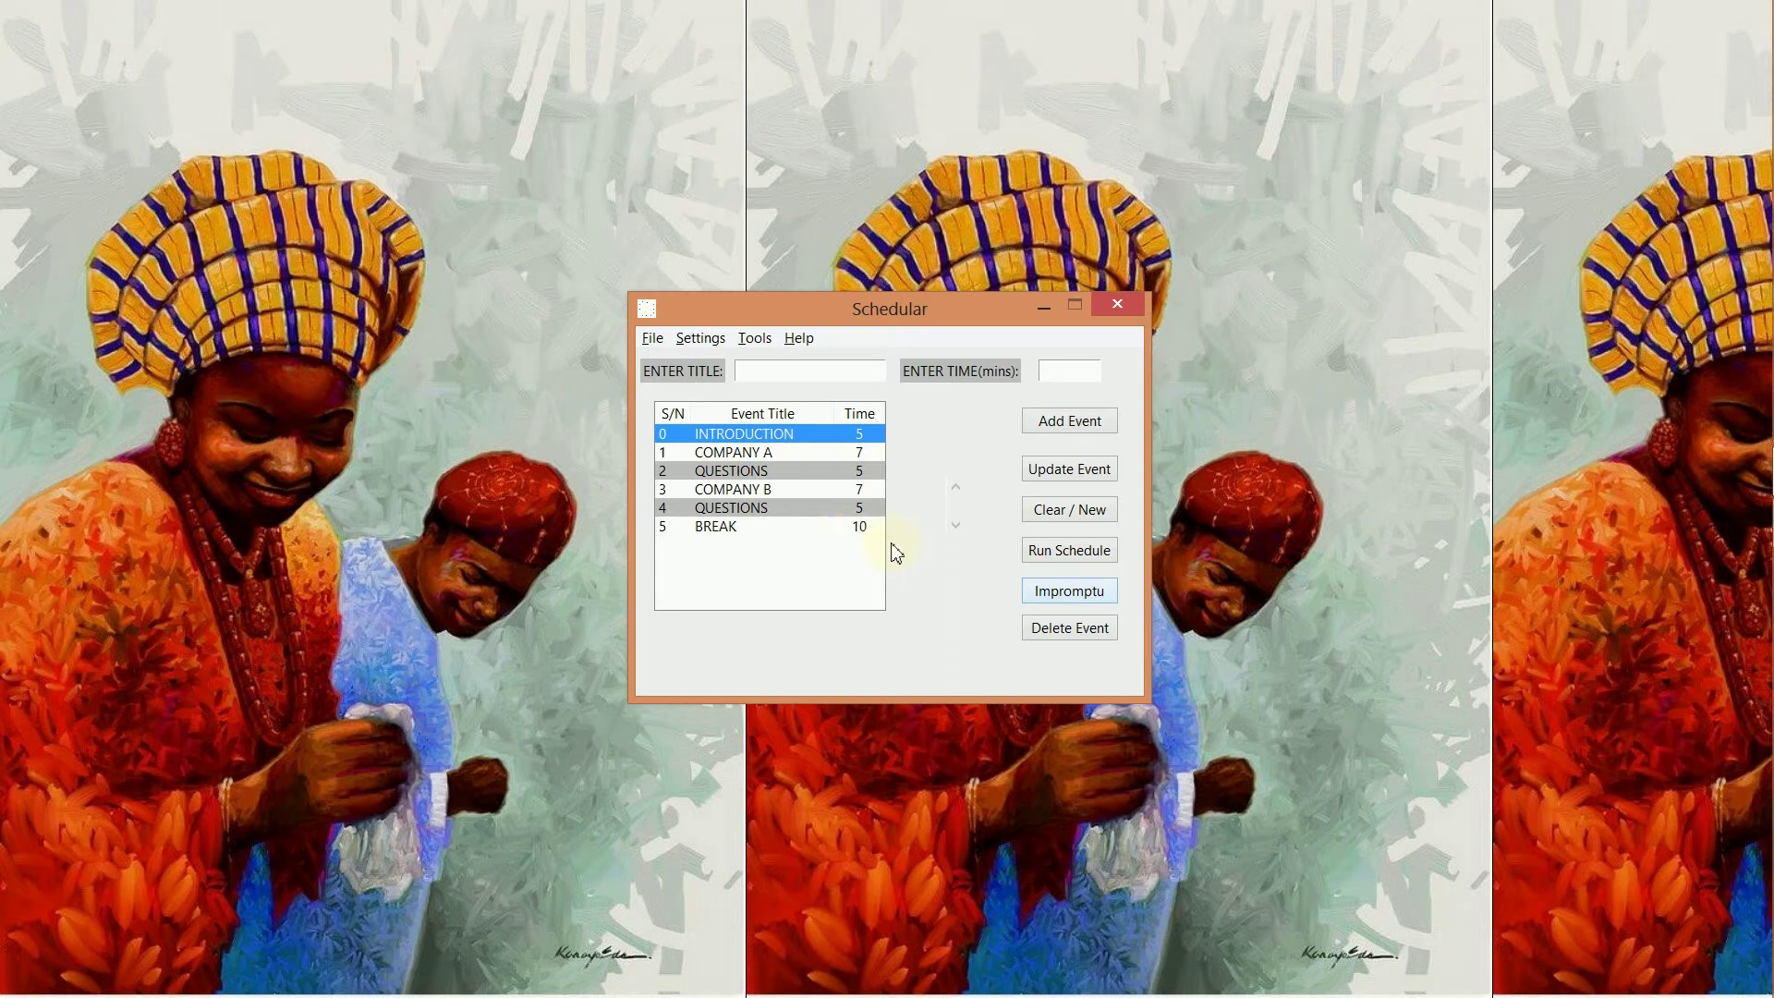
pyautogui.click(1072, 560)
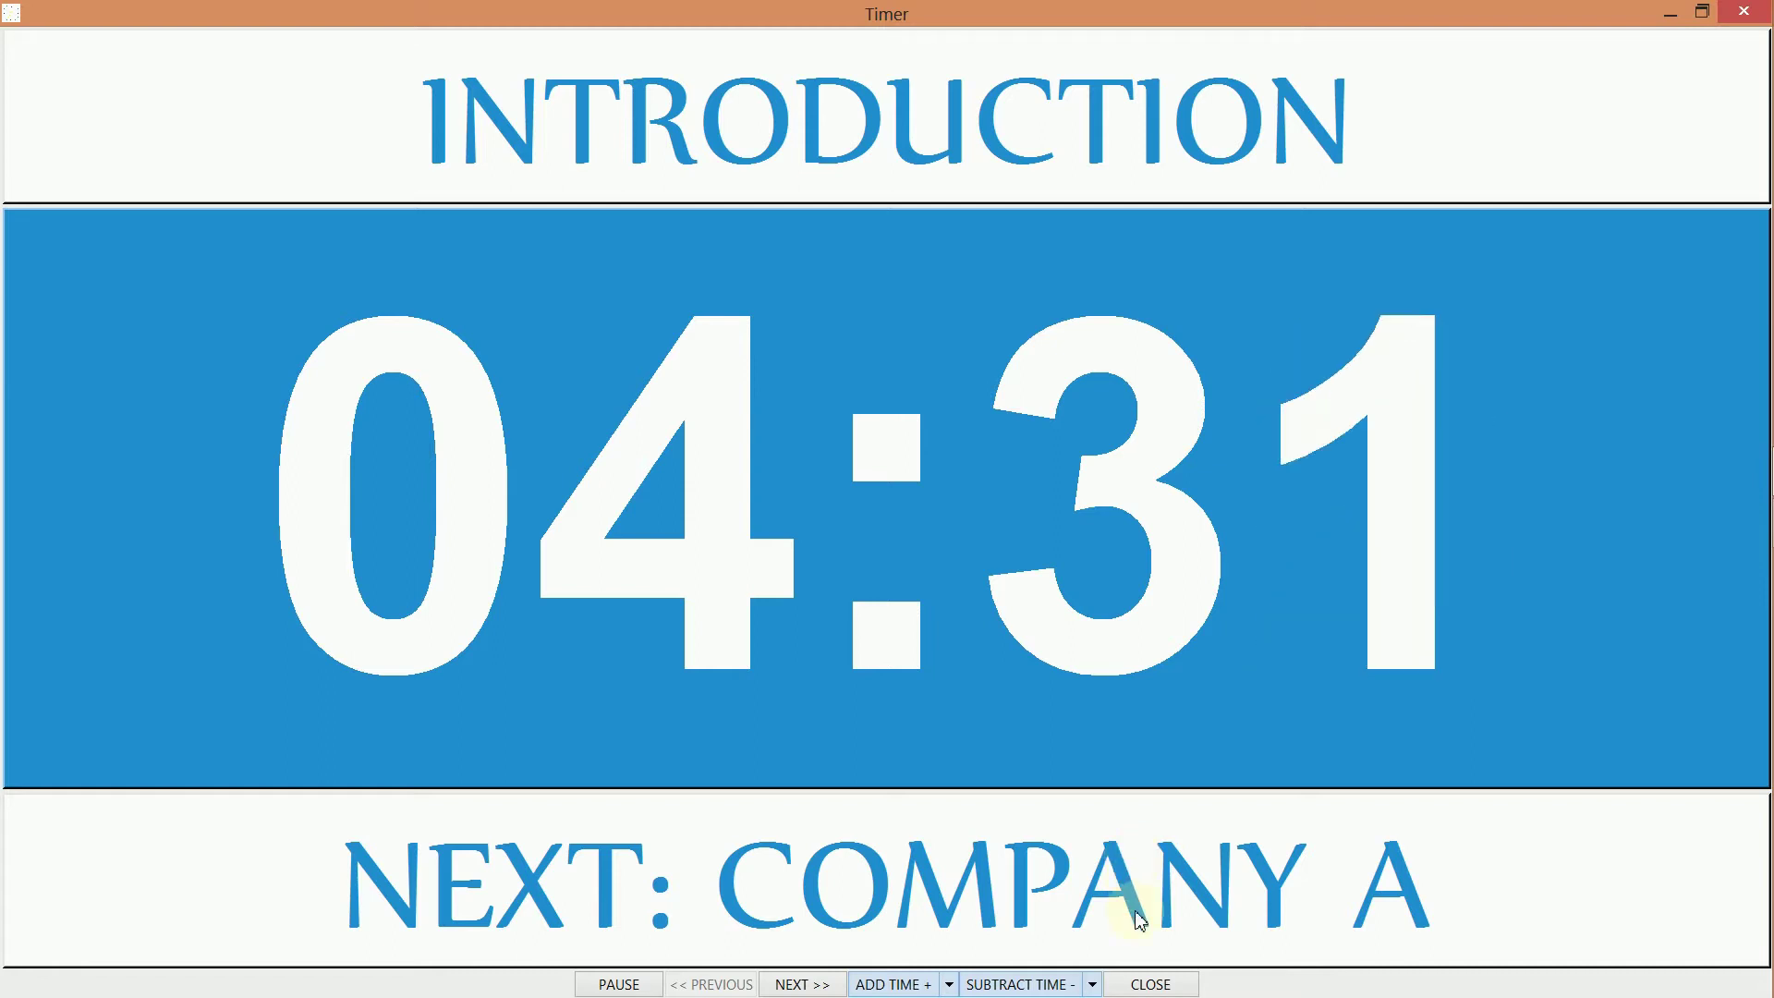
pyautogui.click(1146, 984)
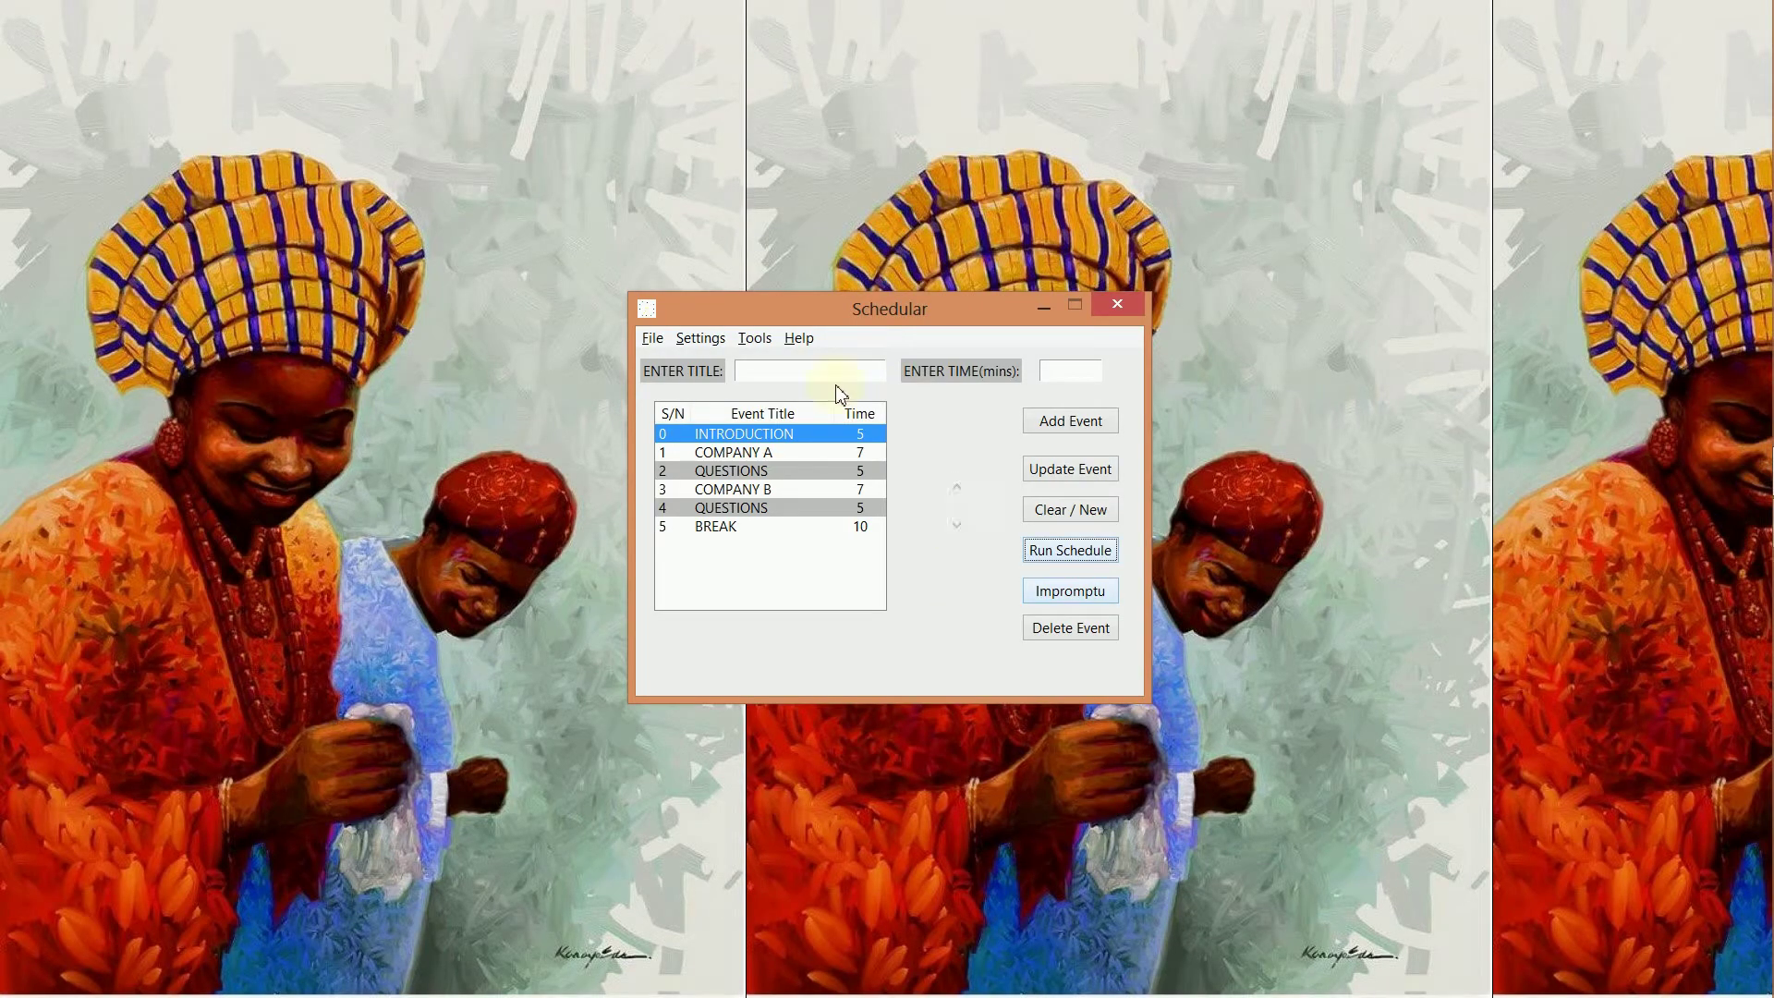
# Step: Set the timer theme to green (RGB 62, 215, 62) and preview it in a test run
pyautogui.click(701, 340)
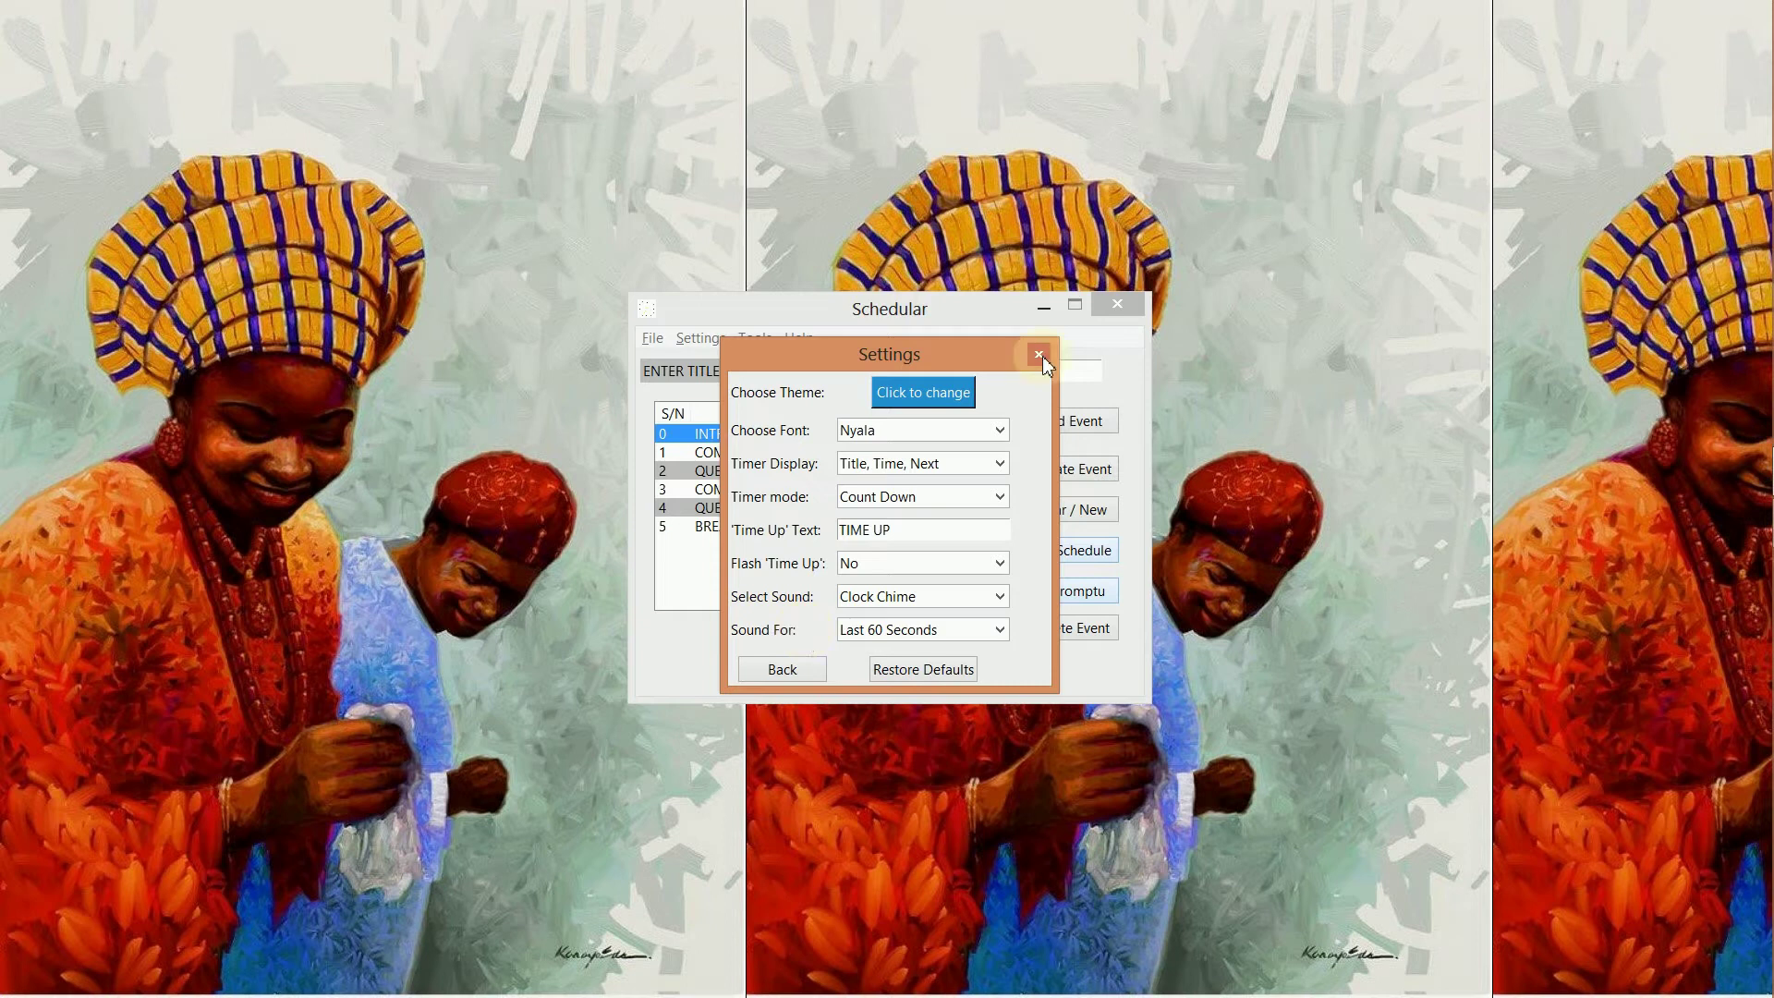
pyautogui.click(908, 397)
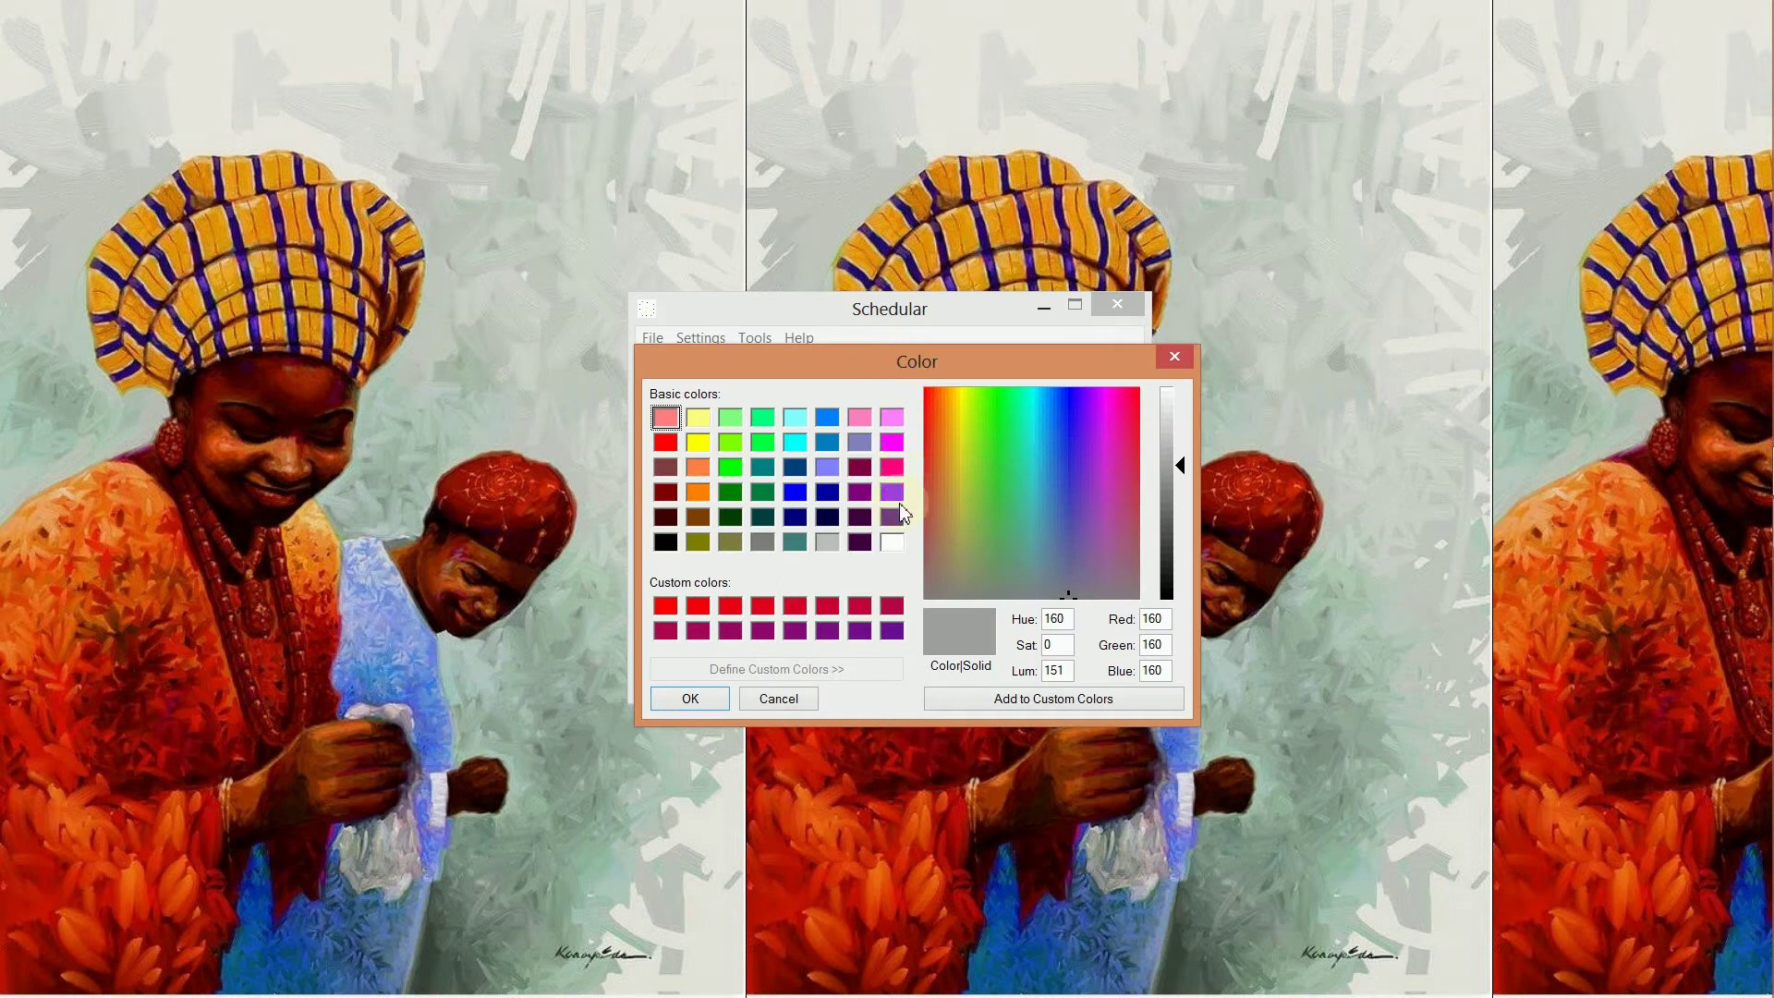
pyautogui.click(996, 460)
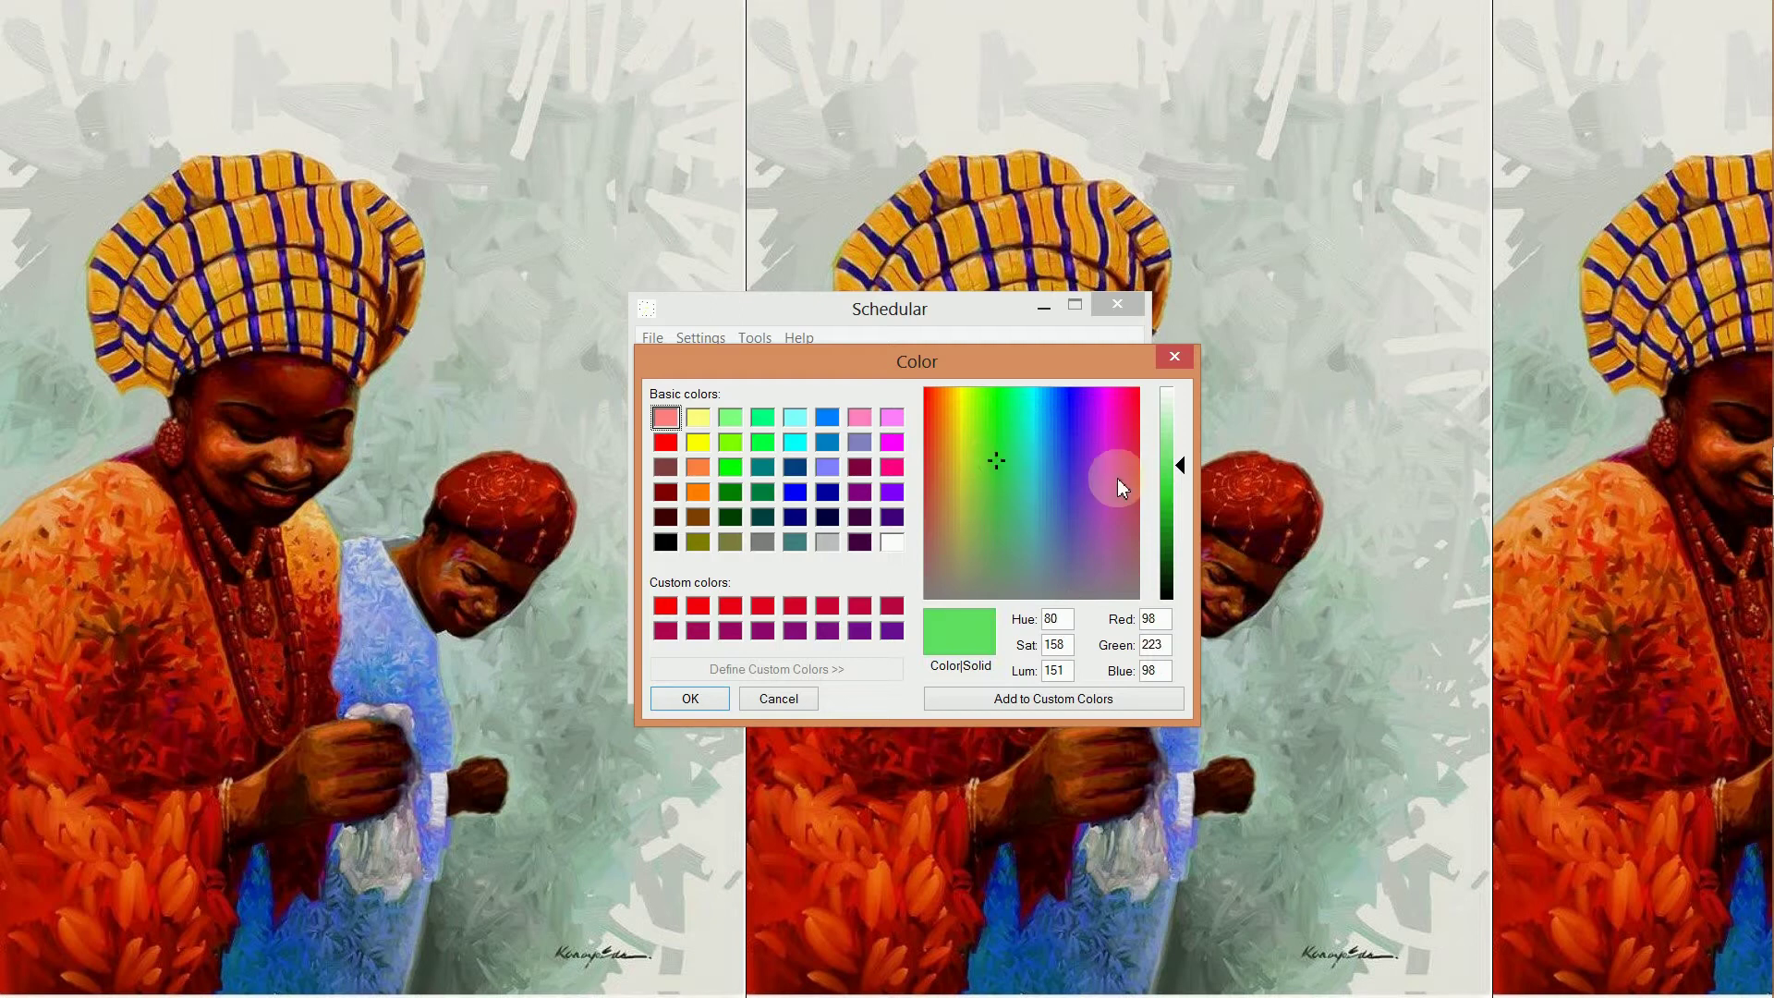
pyautogui.click(1168, 486)
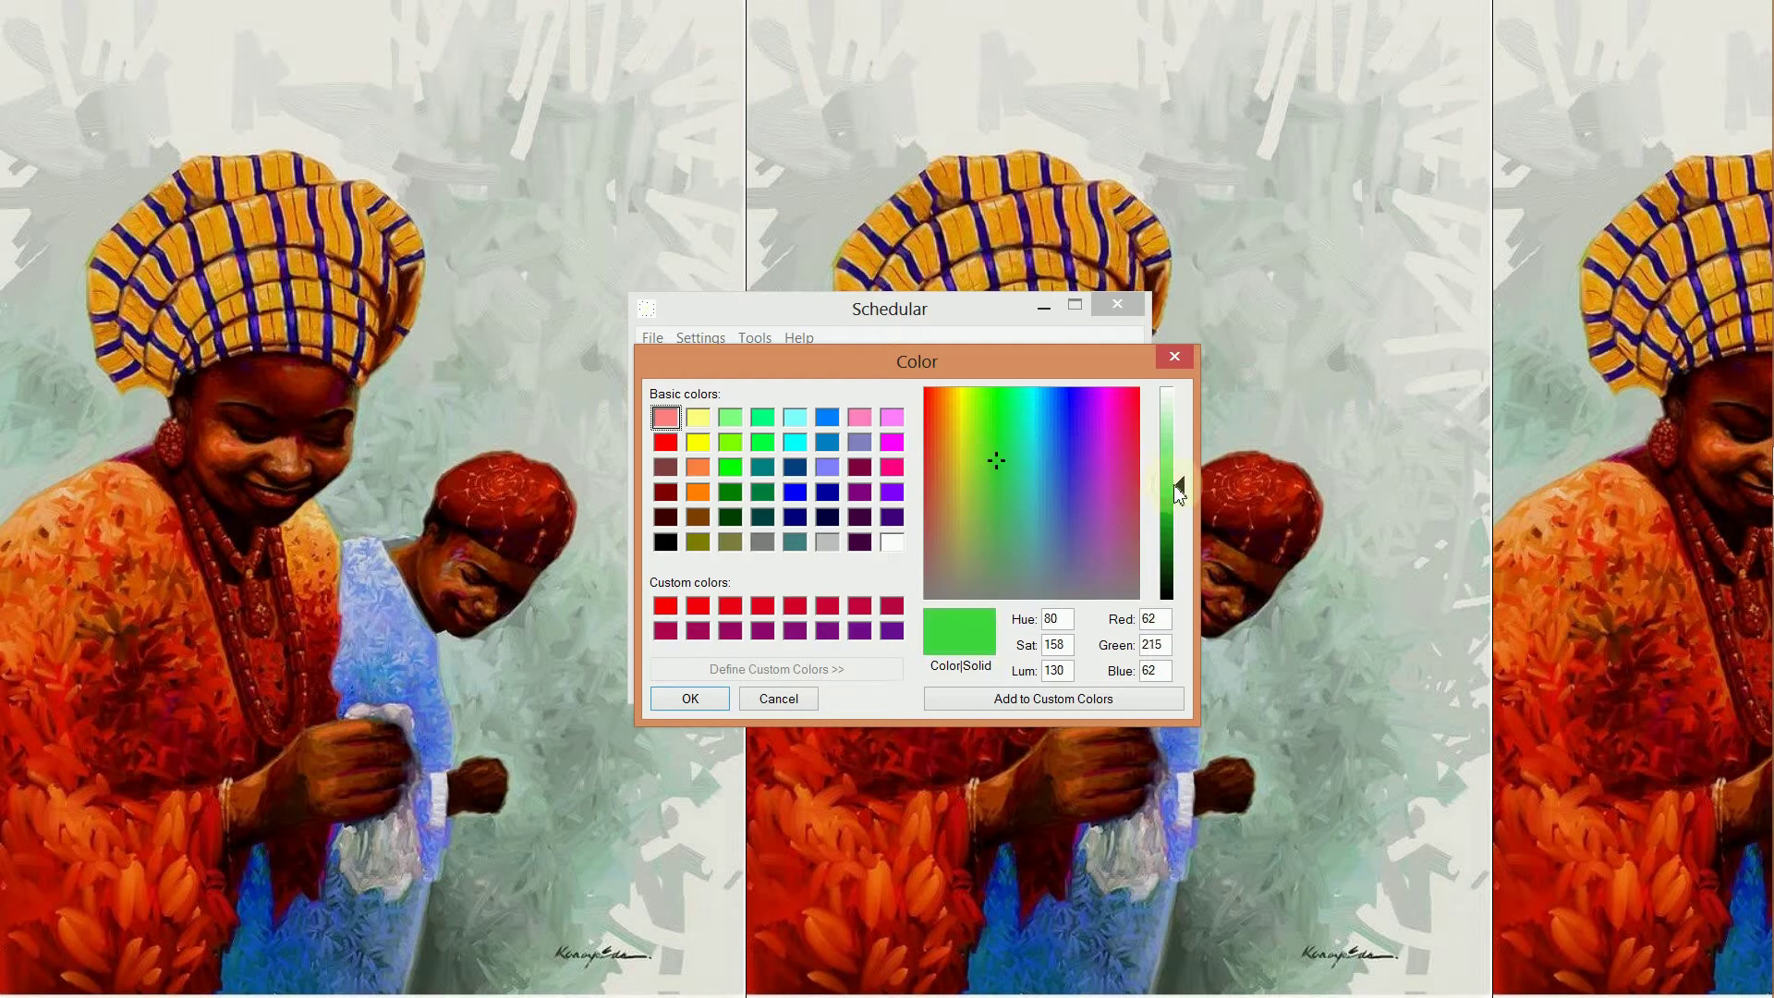
pyautogui.click(694, 701)
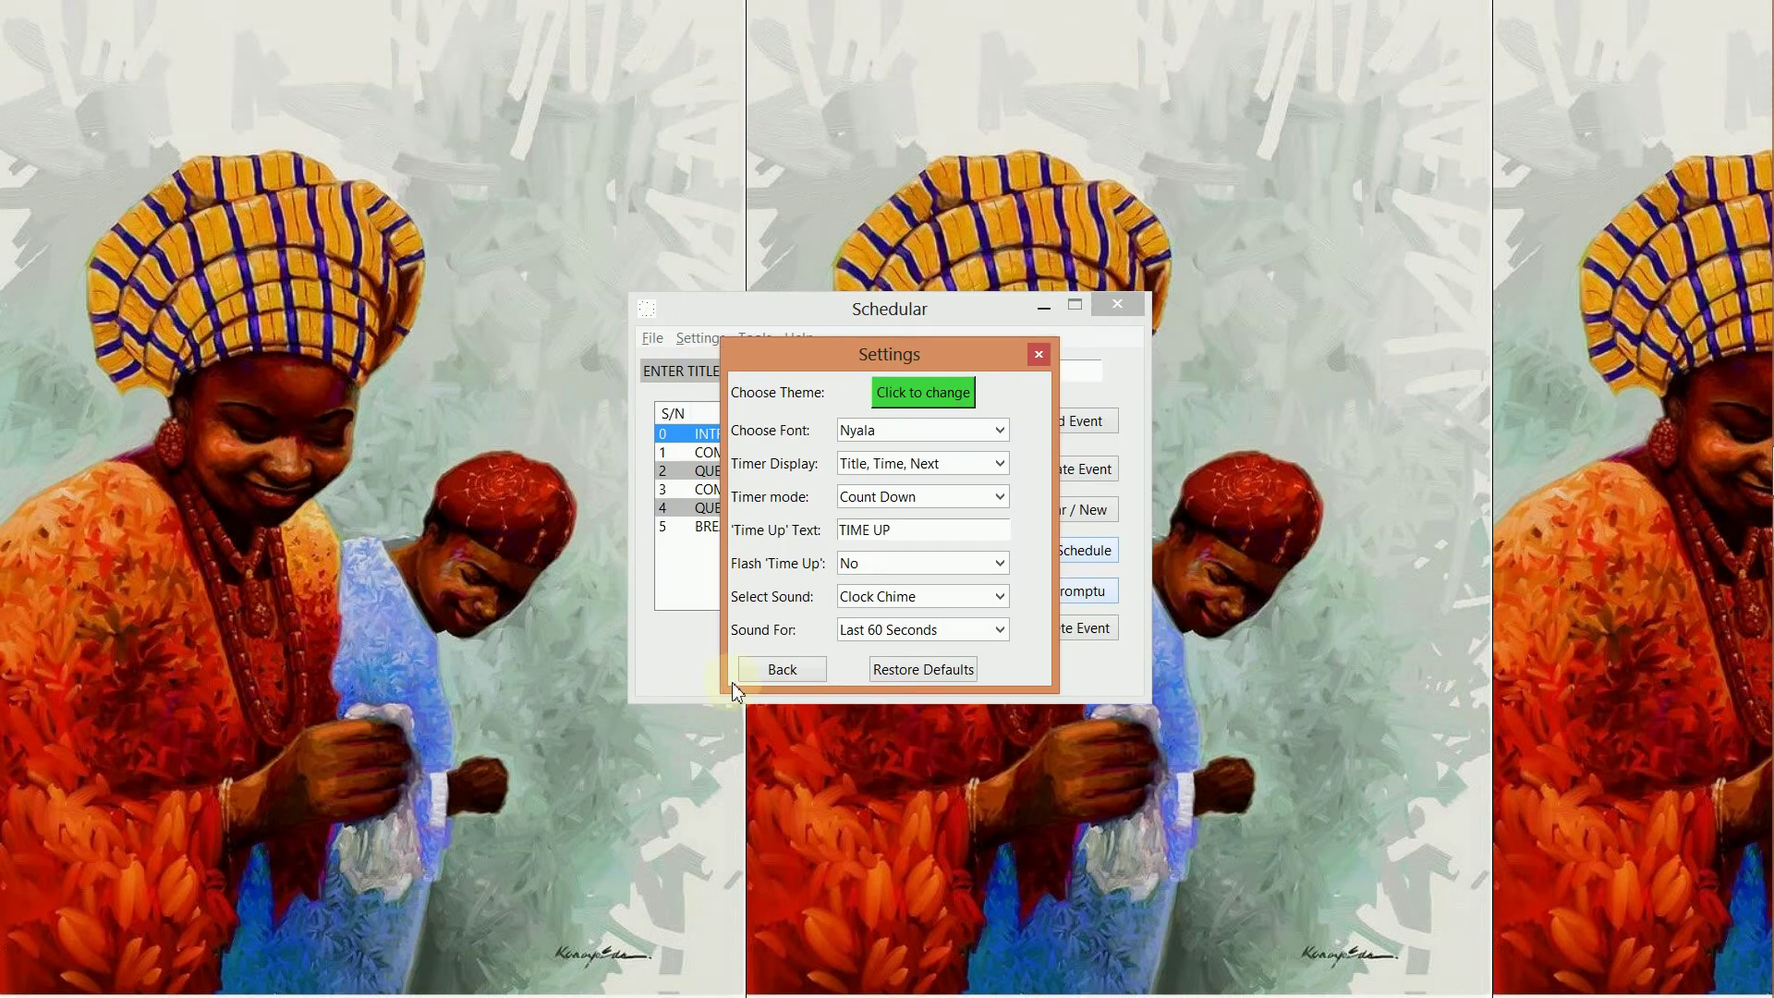
pyautogui.click(776, 674)
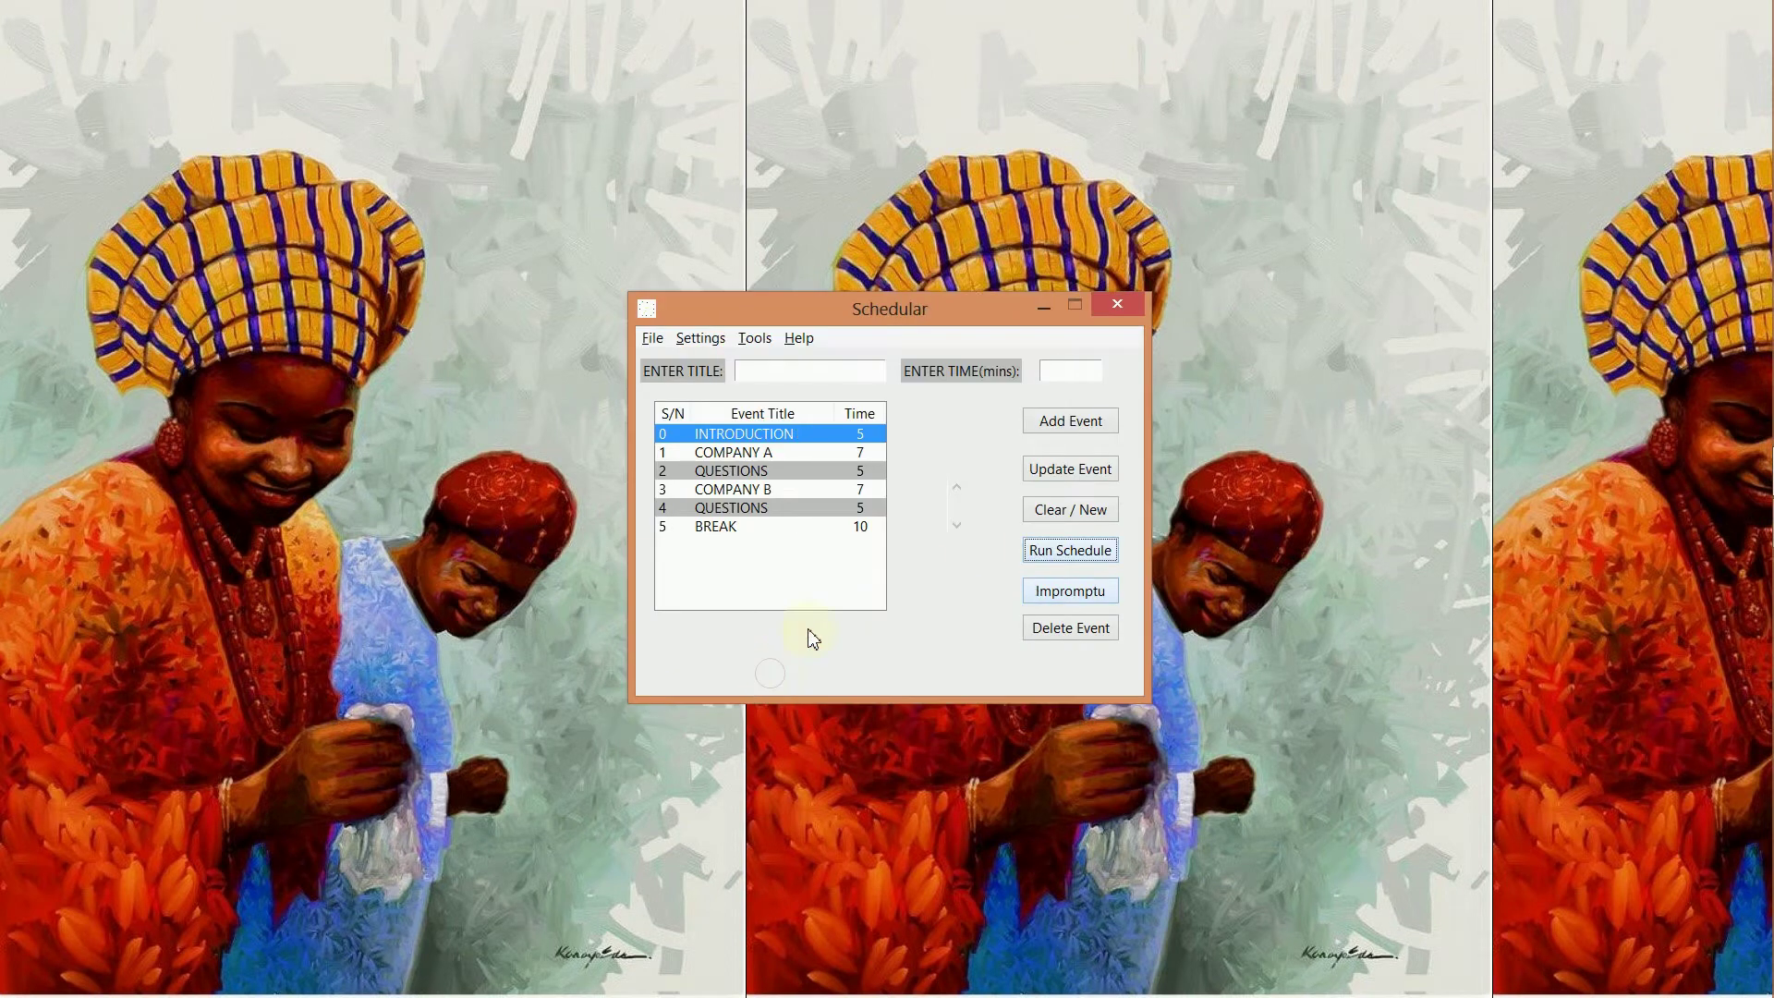
pyautogui.click(1049, 554)
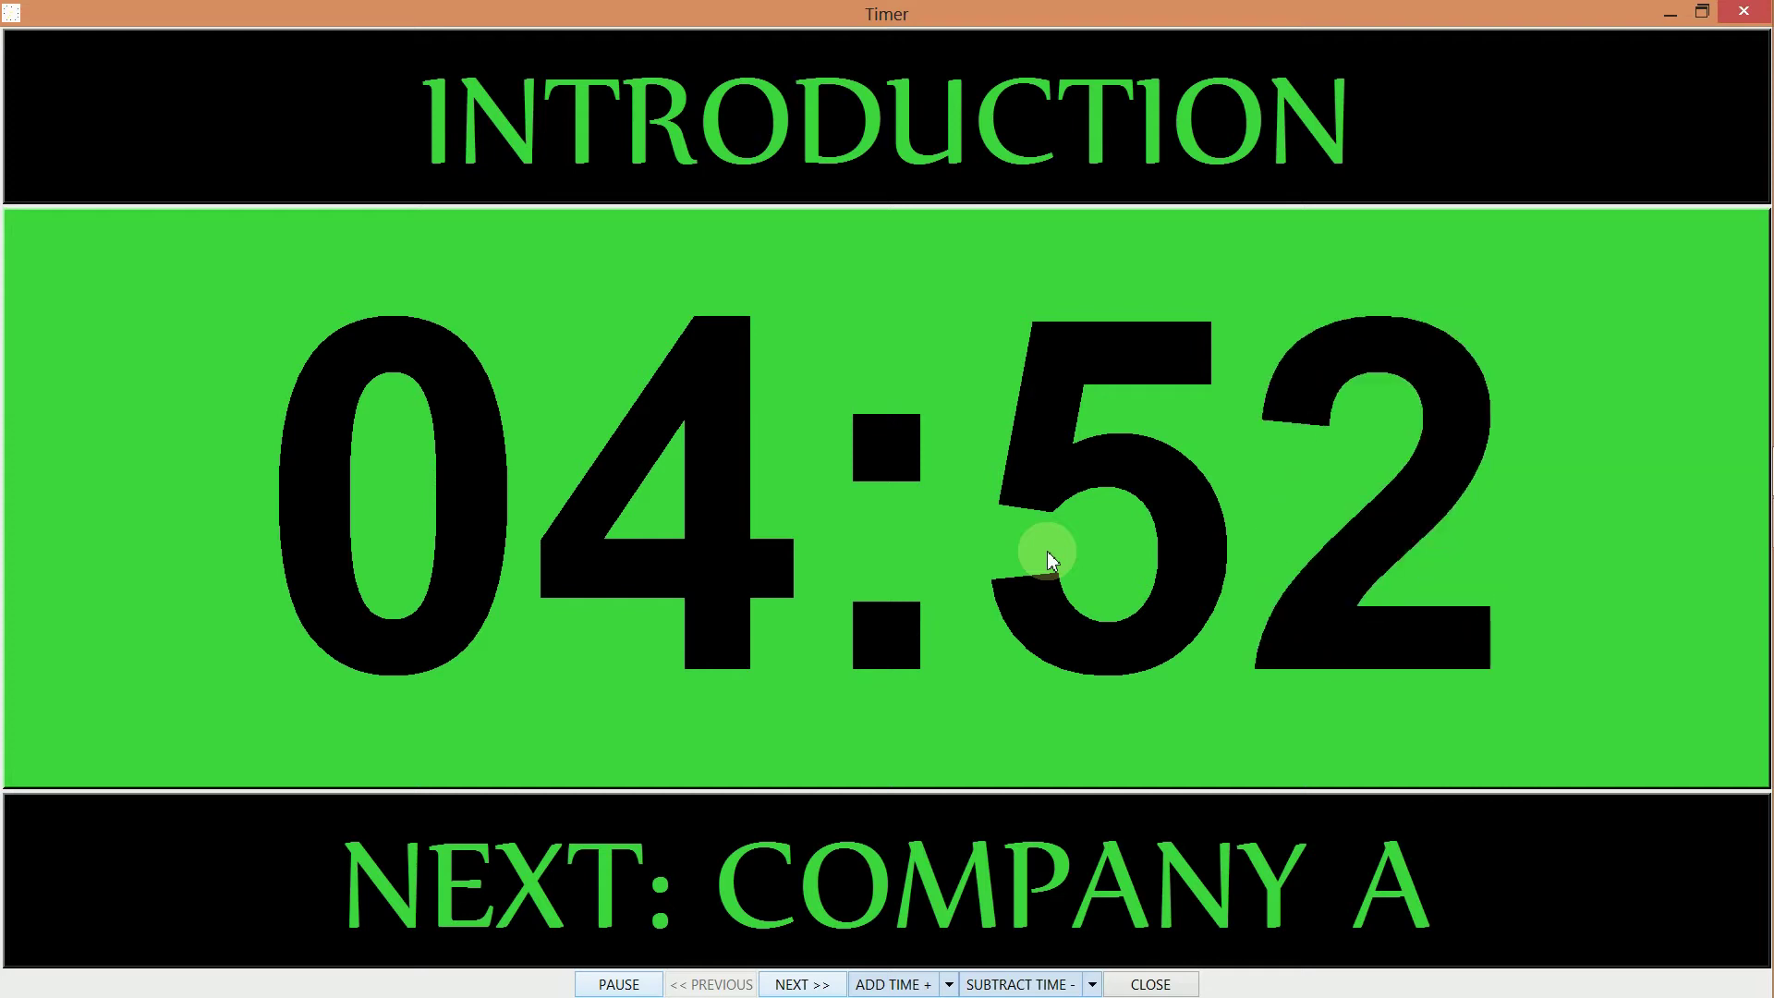
pyautogui.click(1153, 985)
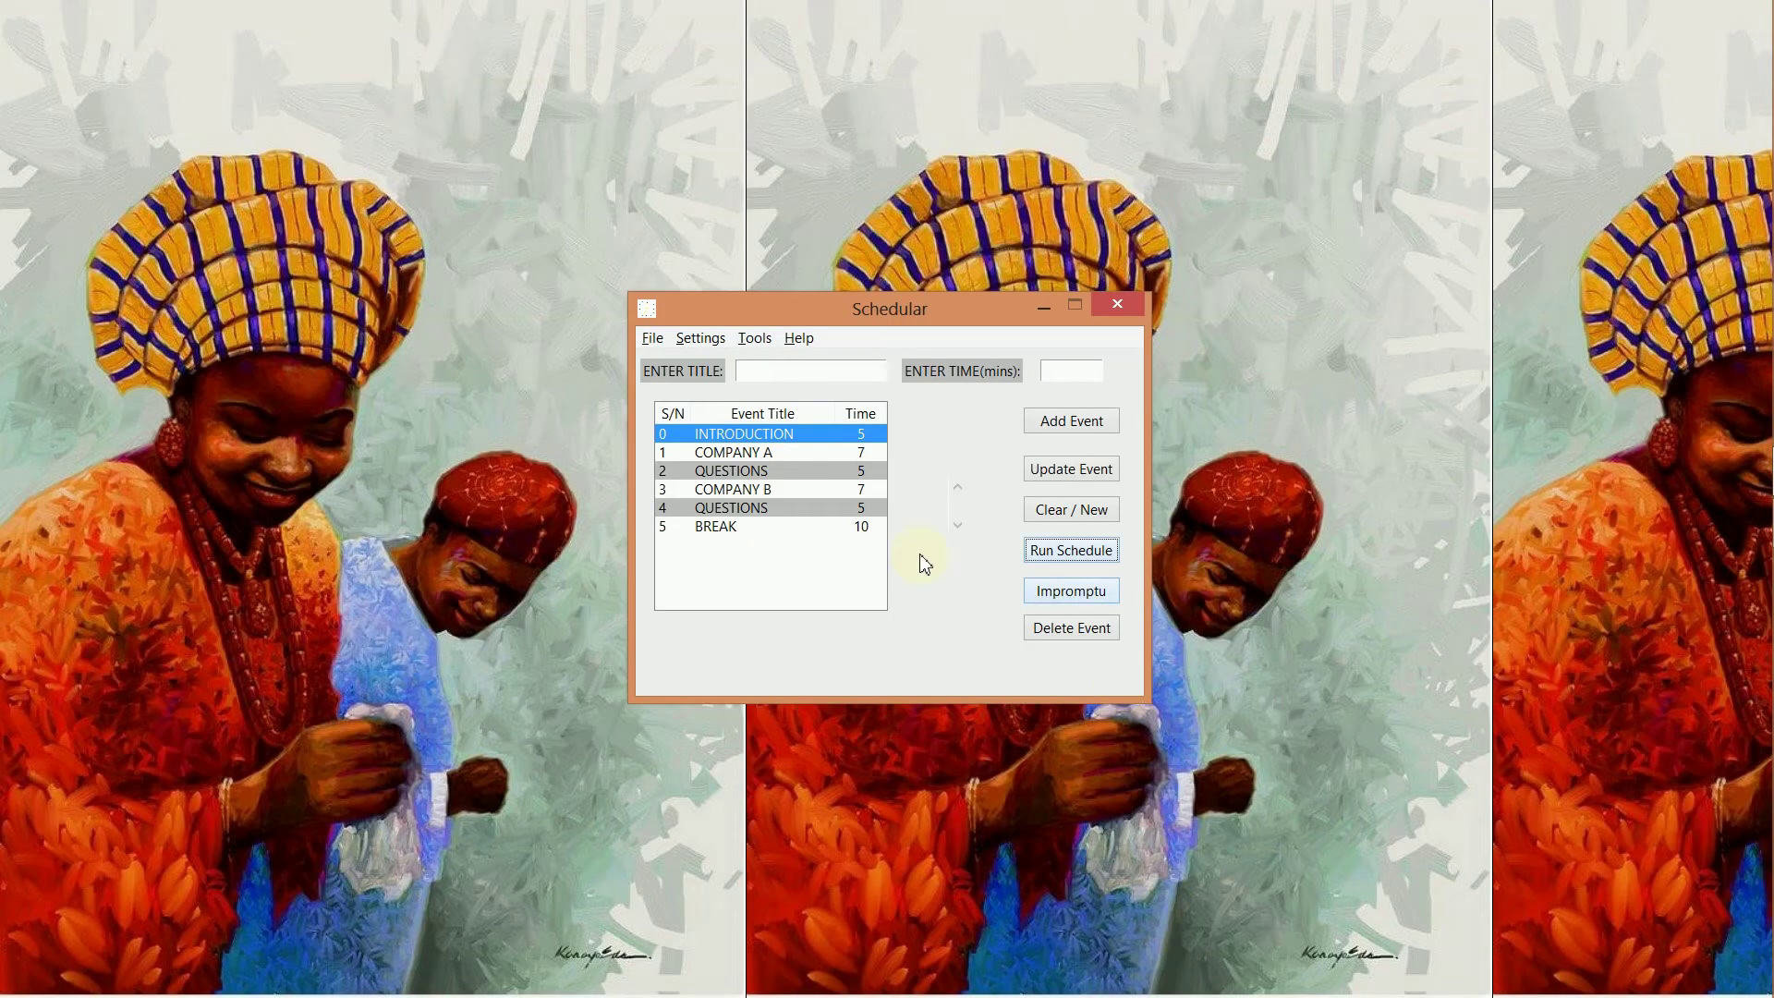
# Step: Switch the timer font to October Crow and preview it in a timer run
pyautogui.click(704, 340)
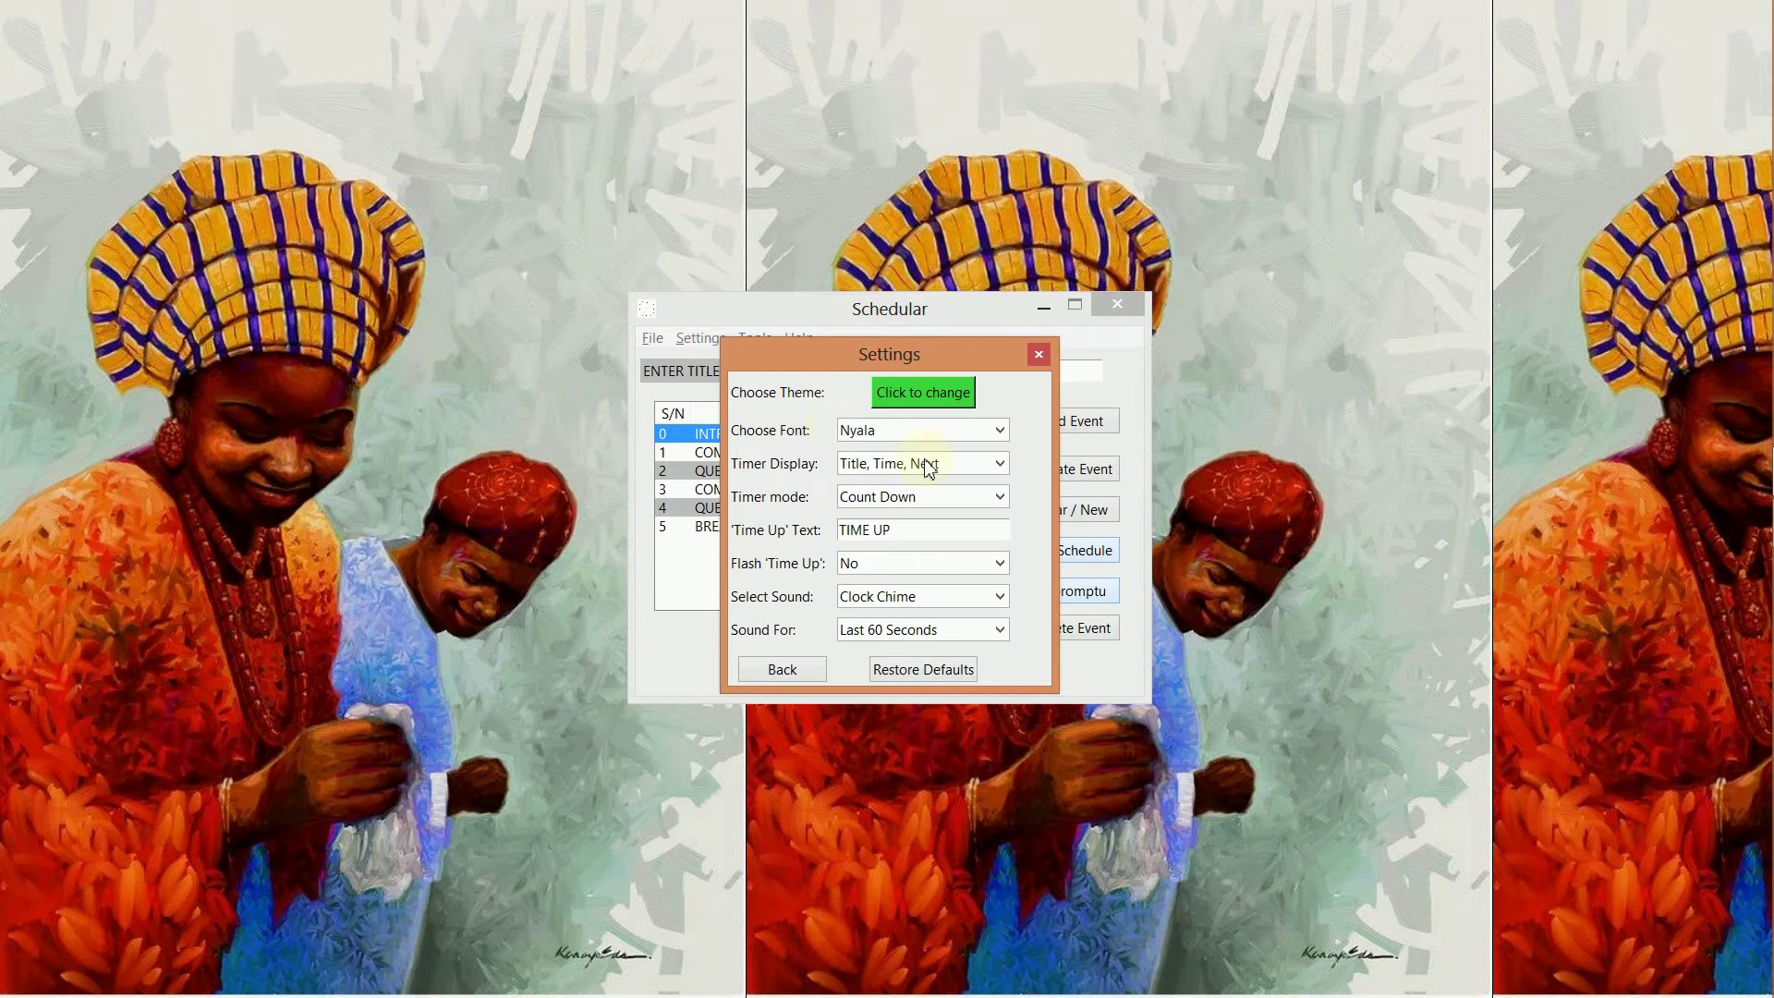
pyautogui.click(967, 438)
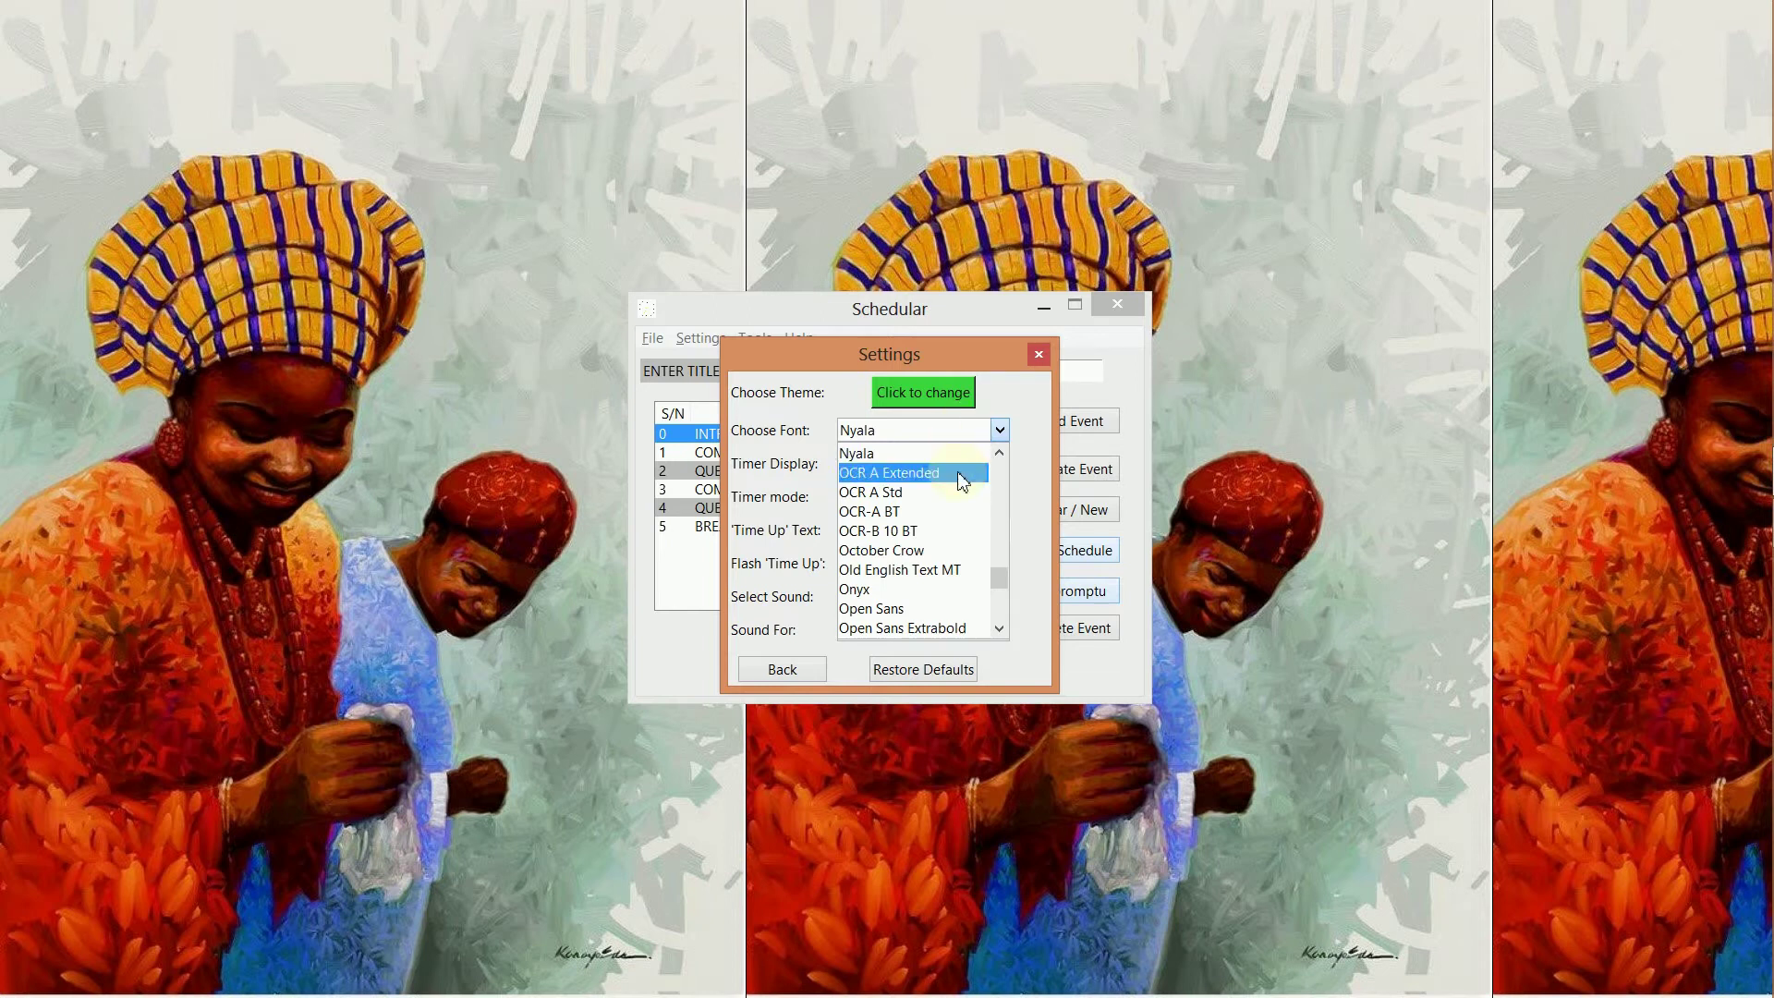
pyautogui.click(906, 554)
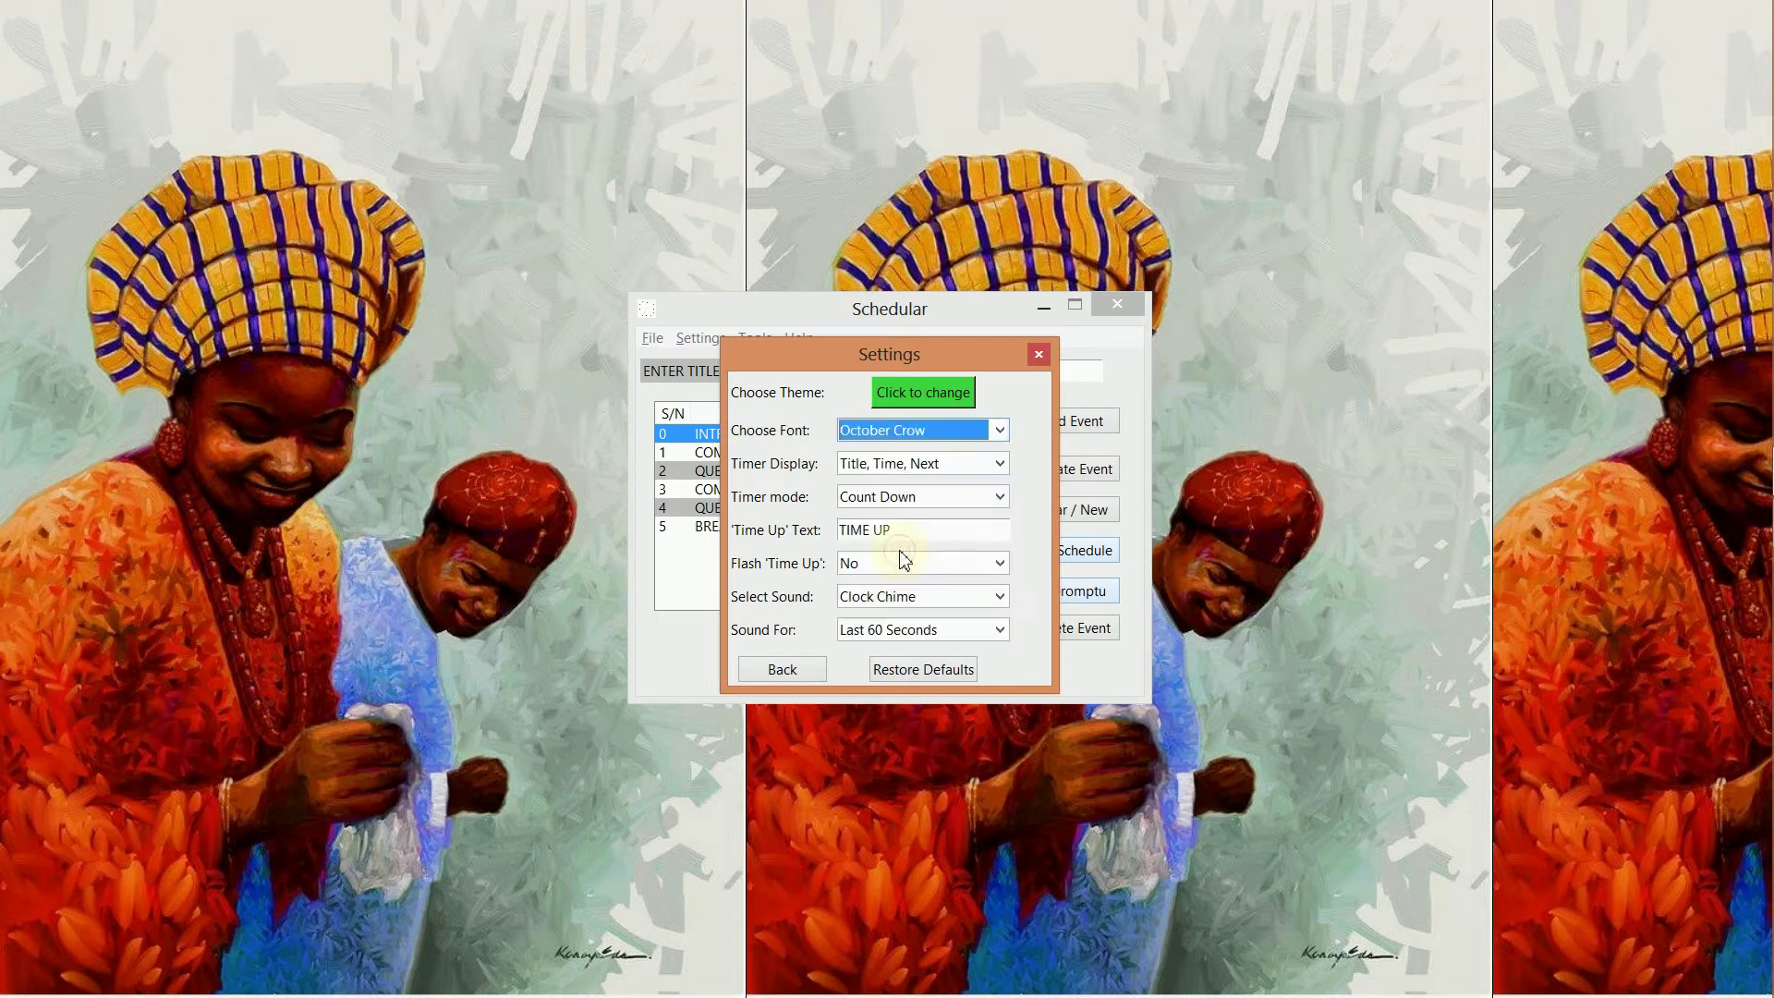
pyautogui.click(785, 669)
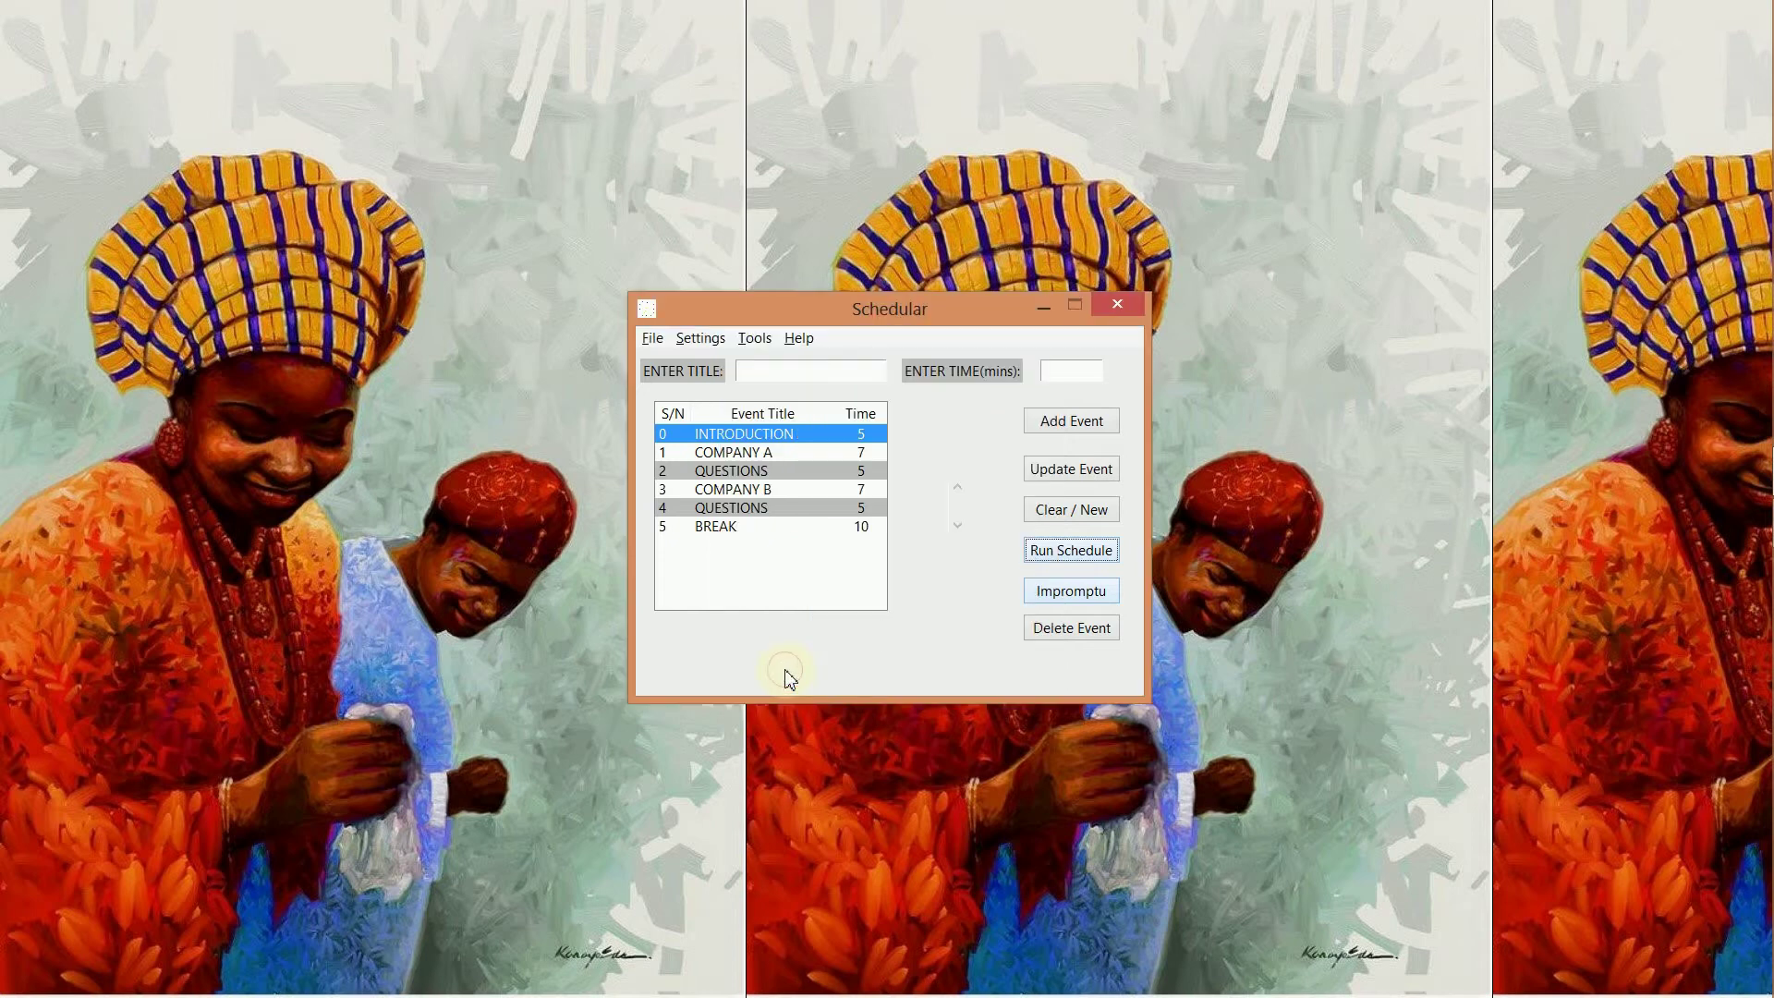
pyautogui.click(1058, 551)
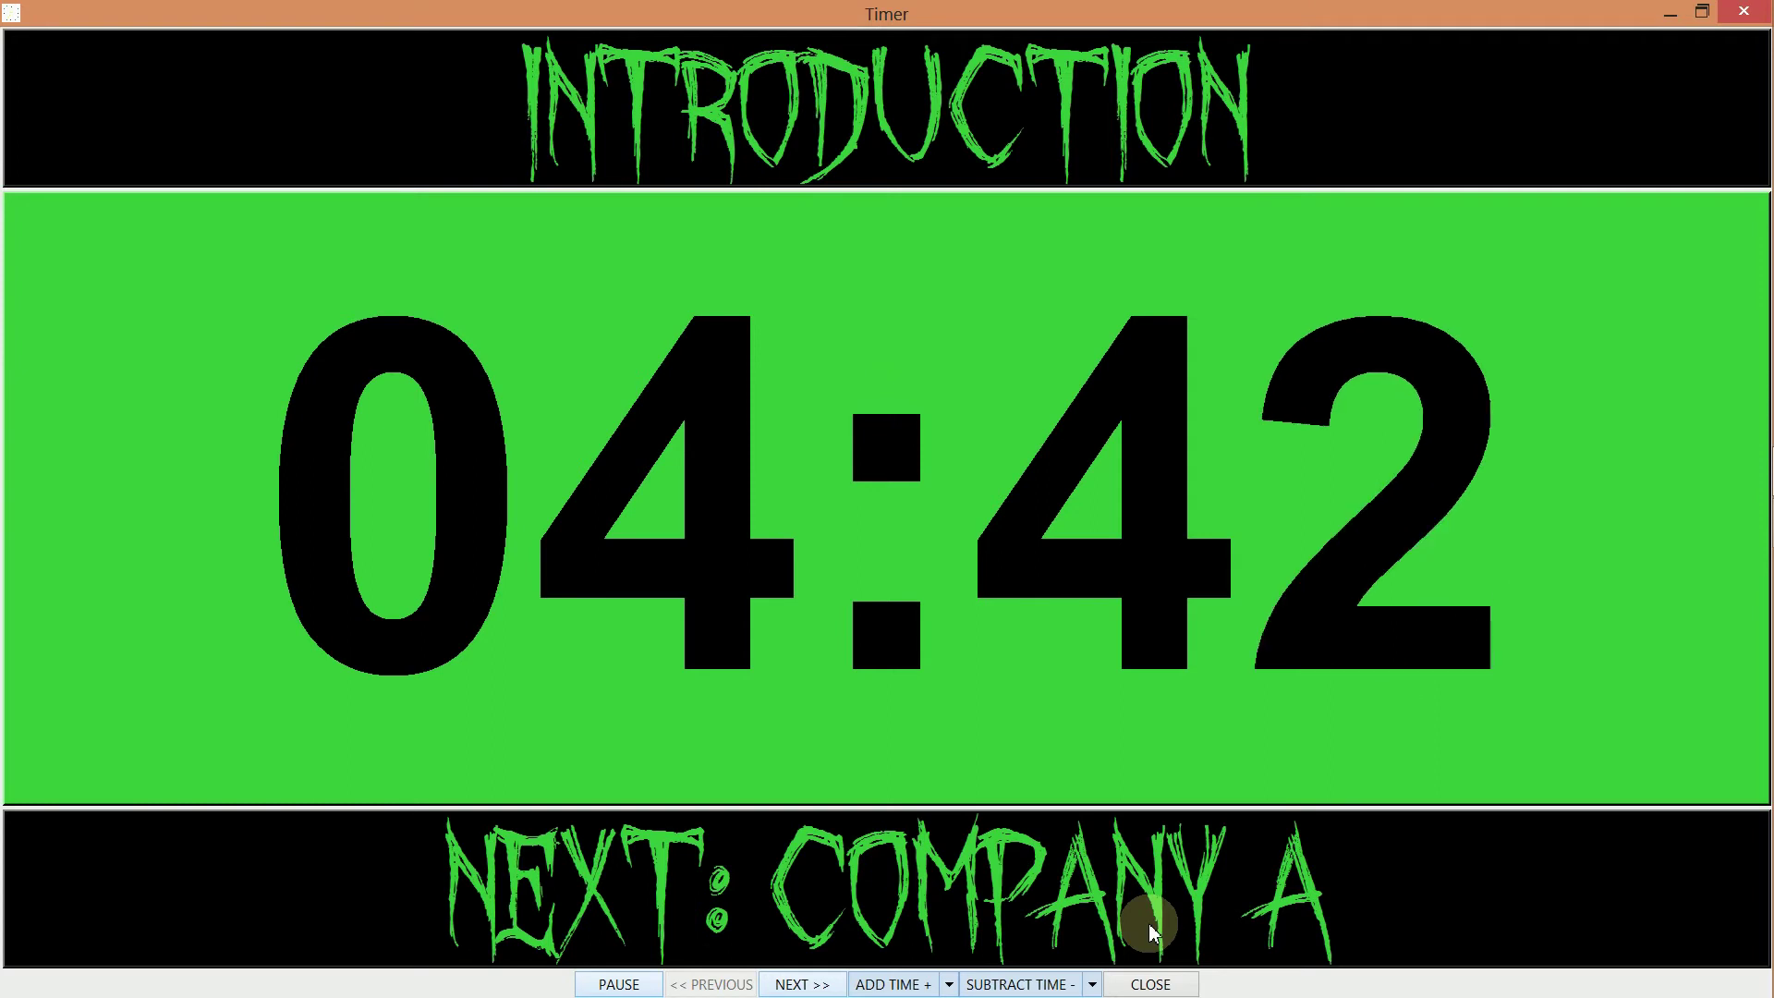
pyautogui.click(1150, 984)
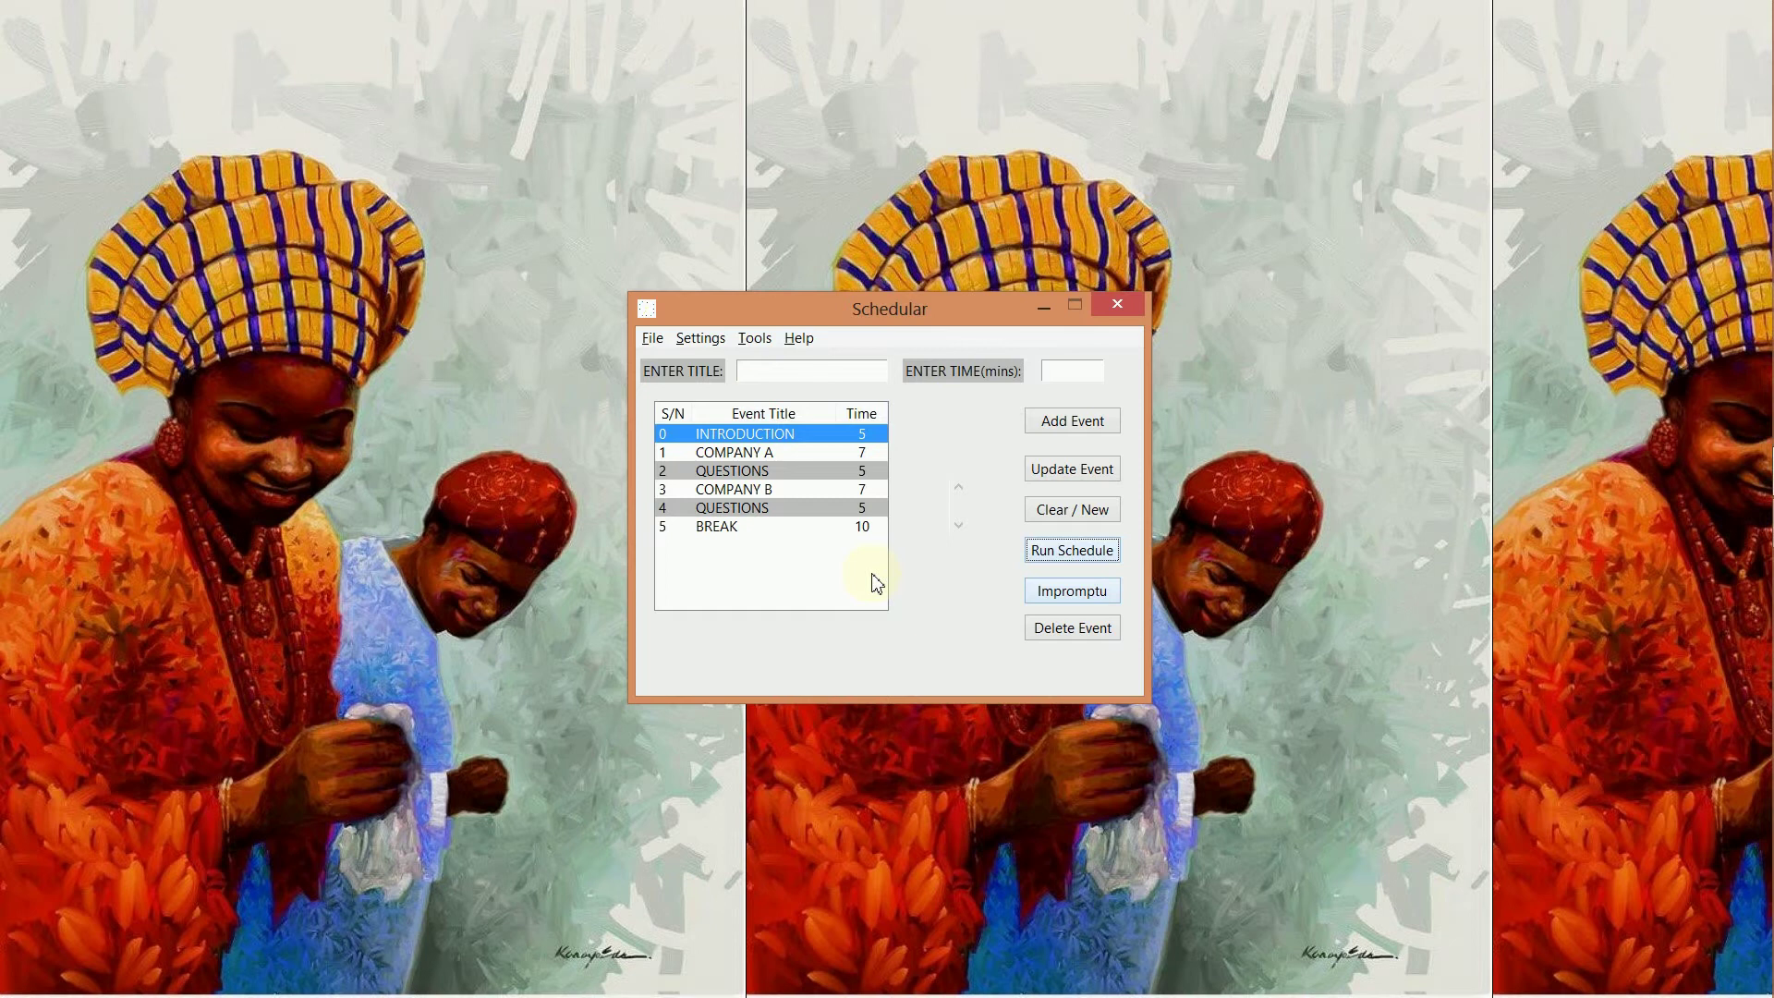
# Step: Change the timer font to Nyala in Settings
pyautogui.click(707, 341)
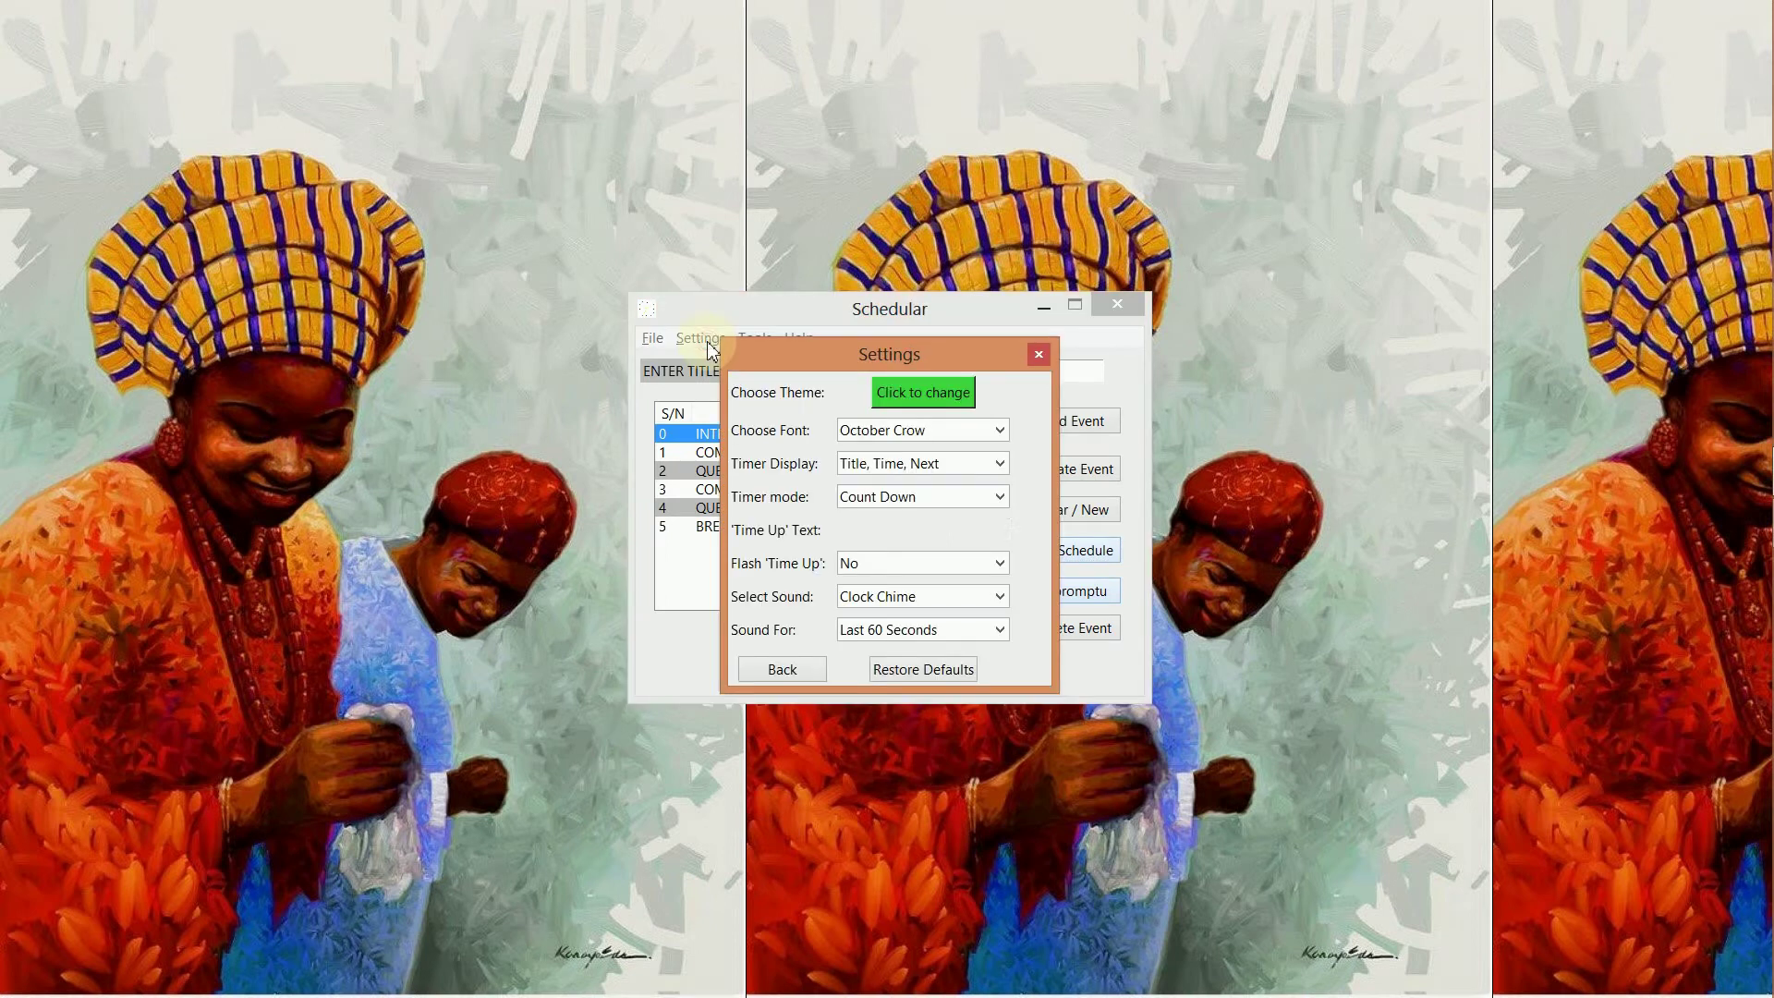
pyautogui.click(936, 438)
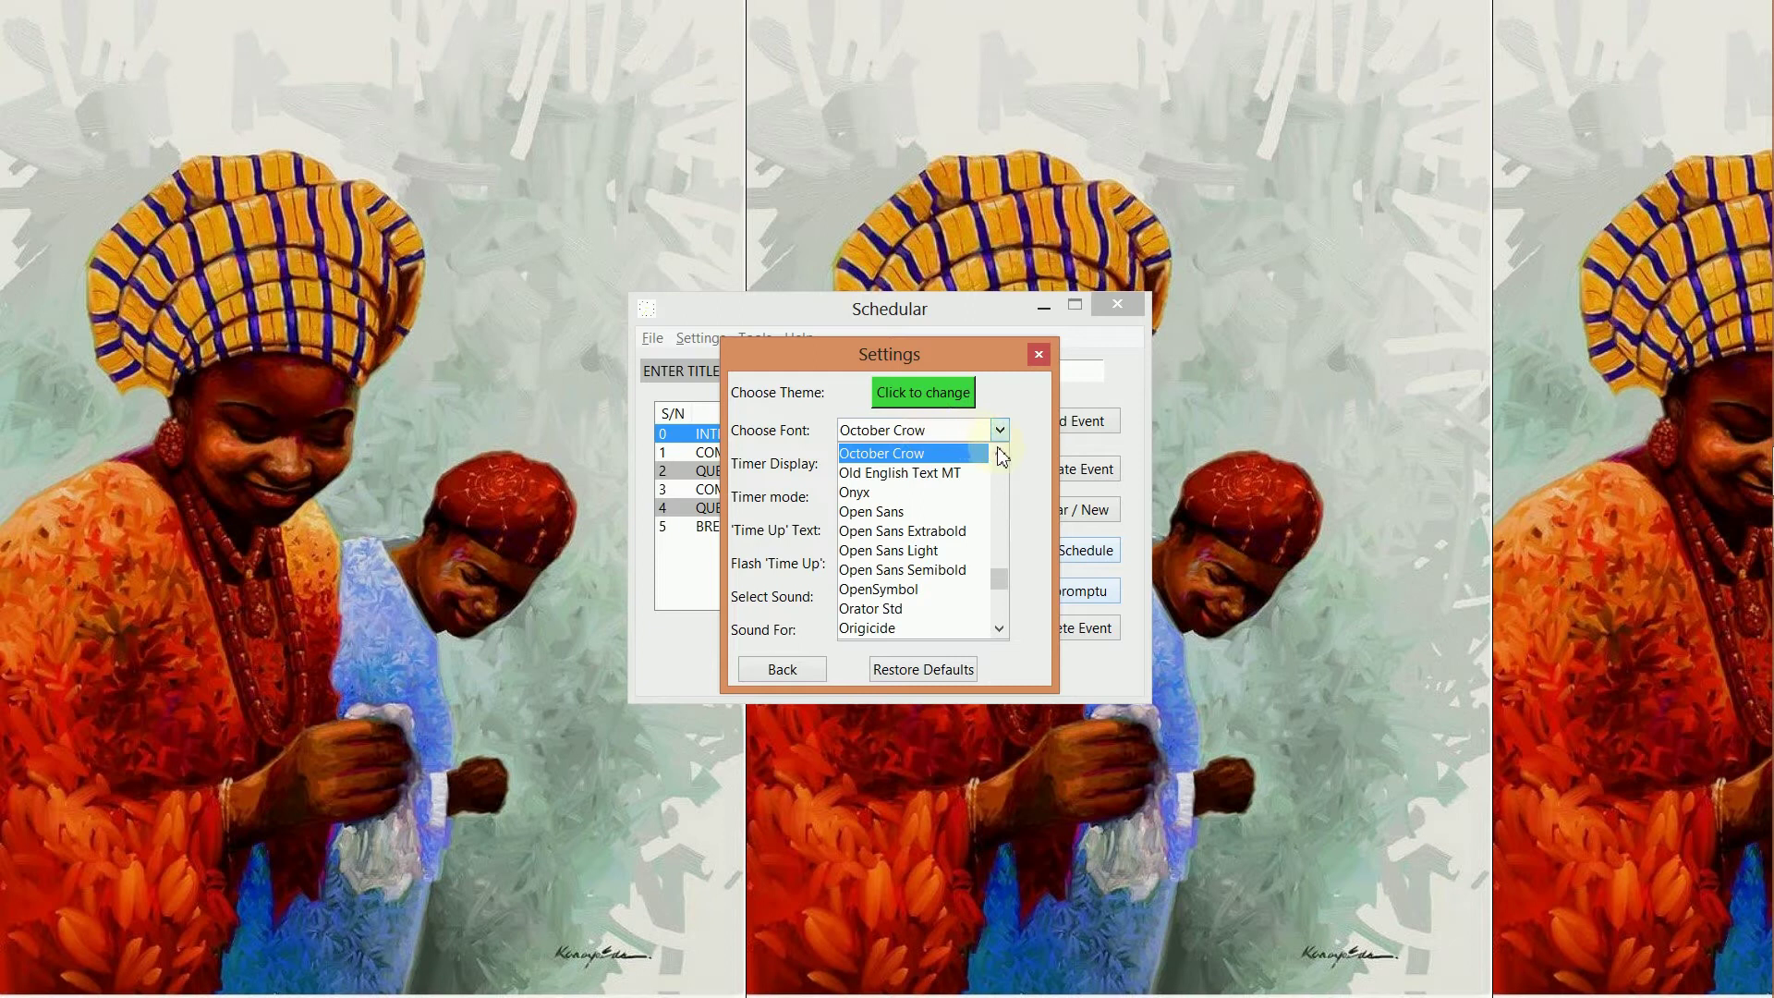
pyautogui.click(999, 453)
pyautogui.click(999, 453)
pyautogui.click(999, 453)
pyautogui.click(999, 453)
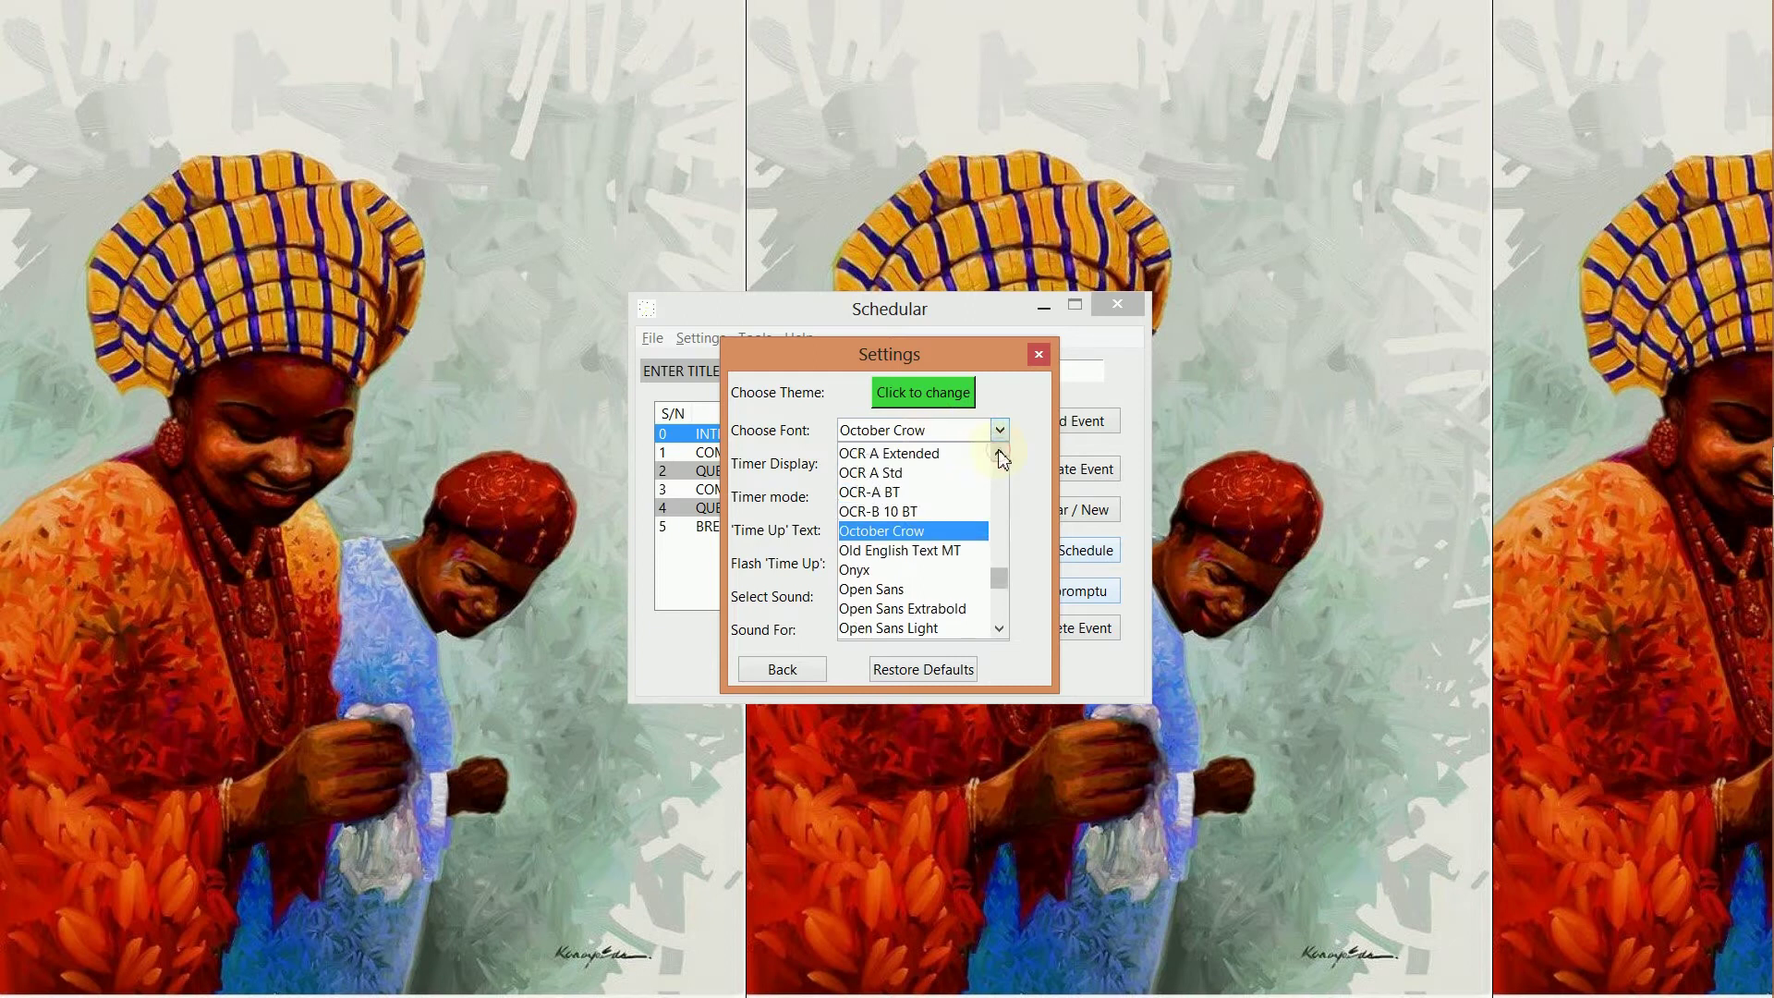
pyautogui.click(998, 453)
pyautogui.click(999, 452)
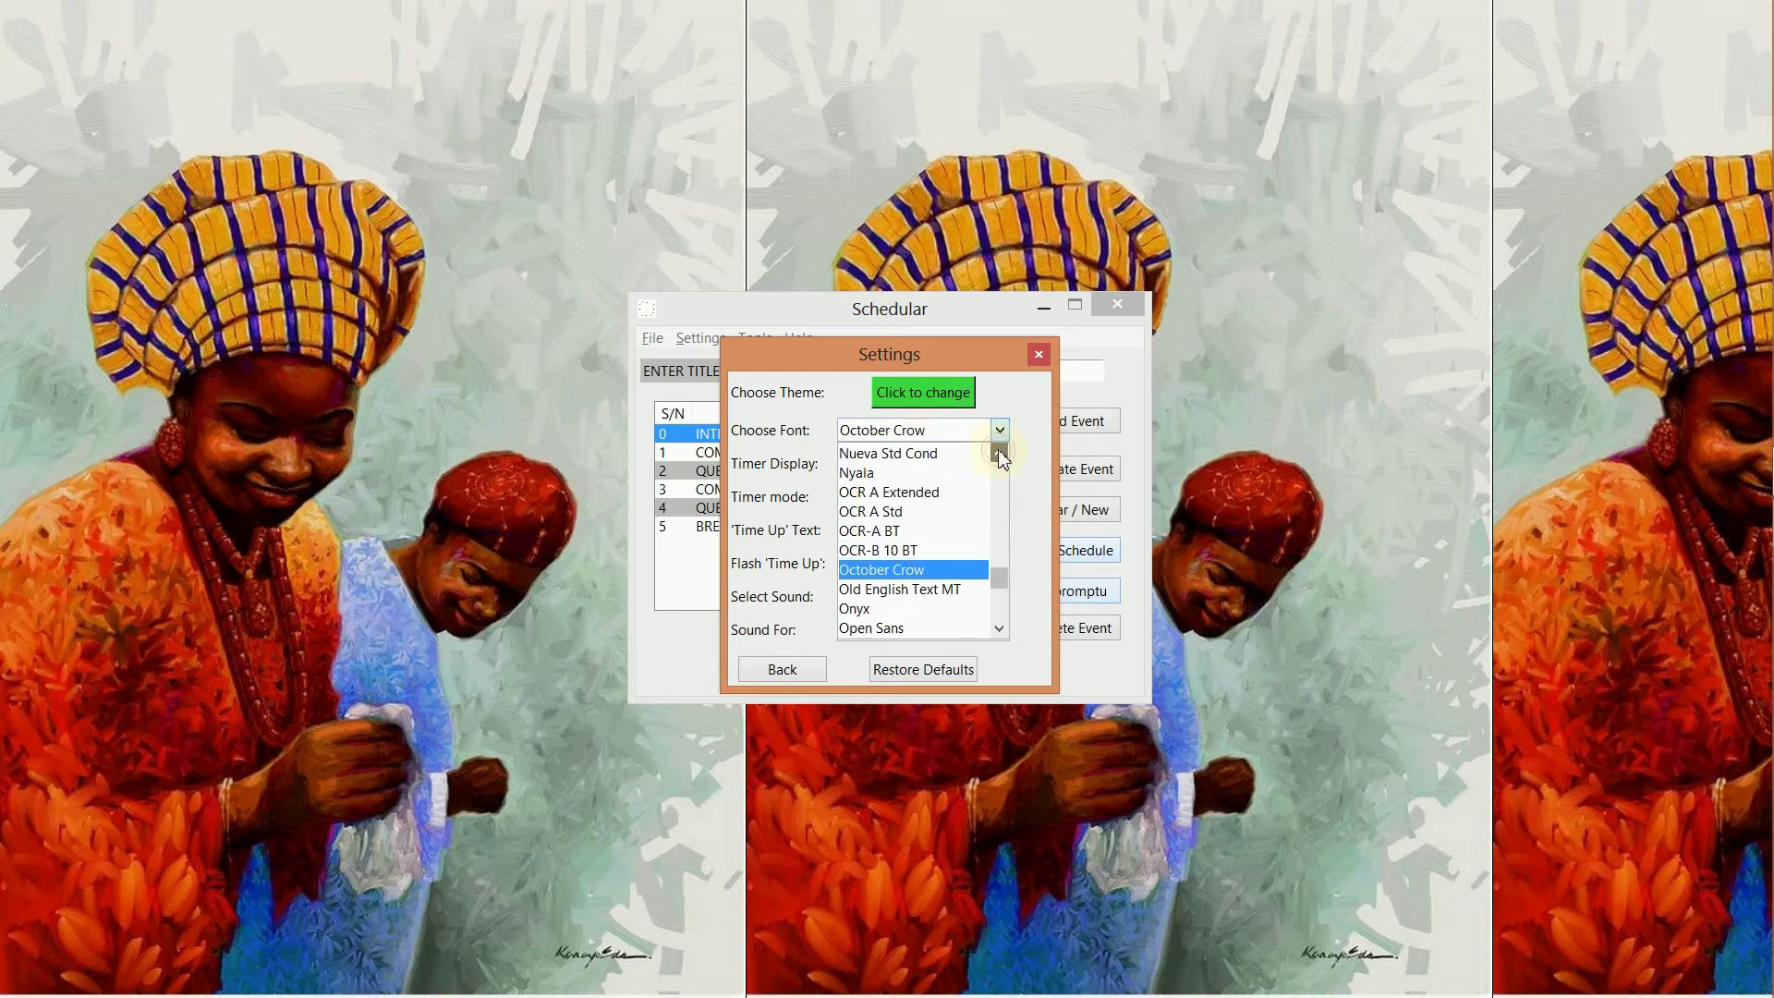
pyautogui.click(888, 474)
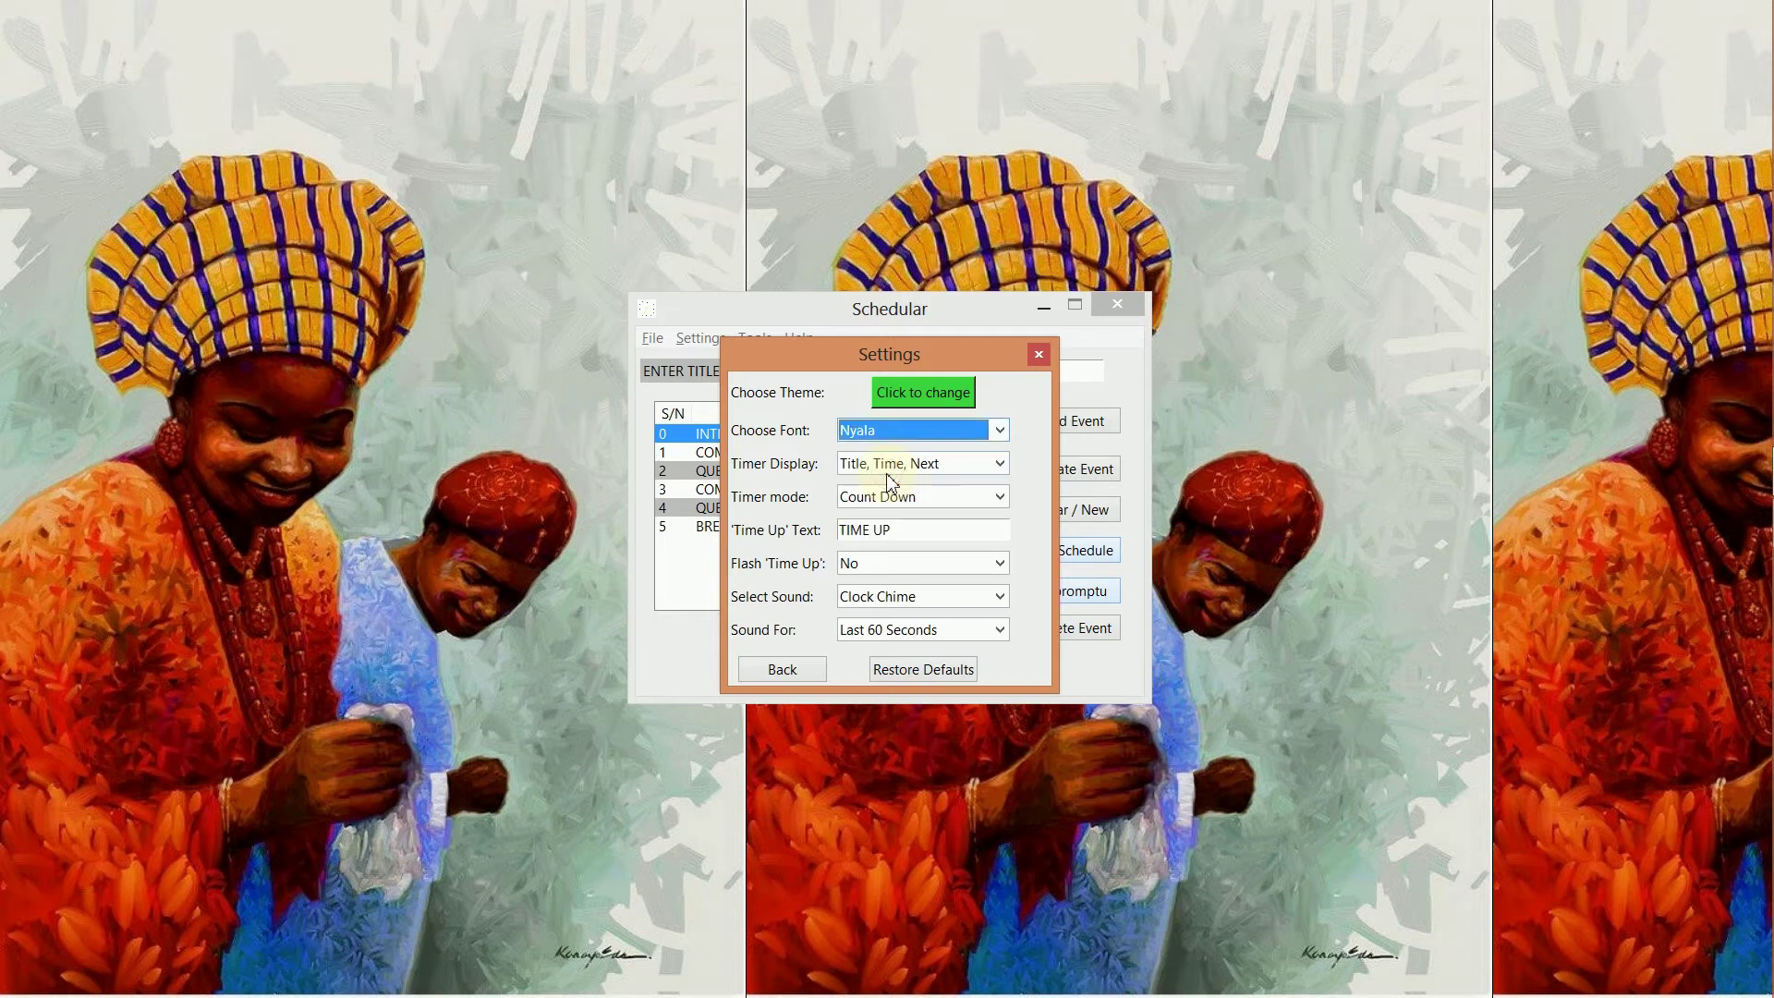
# Step: Set the timer display to Title and Time and preview it in a test run
pyautogui.click(939, 467)
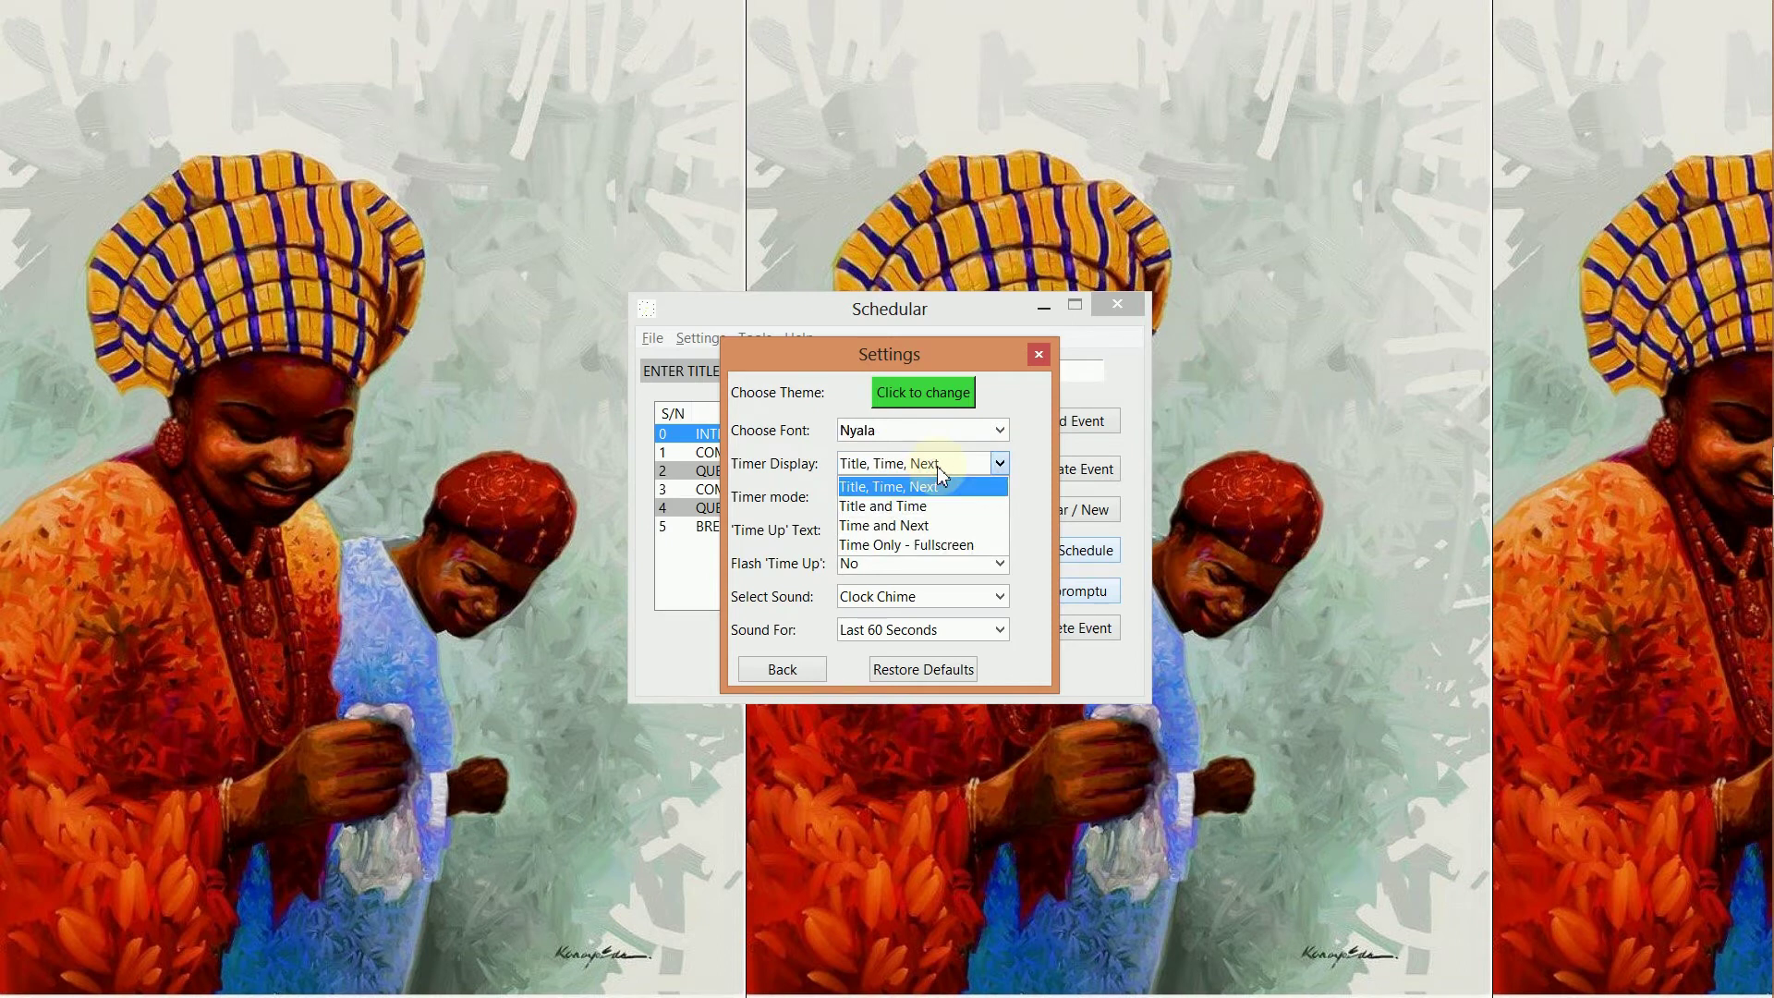
pyautogui.click(892, 509)
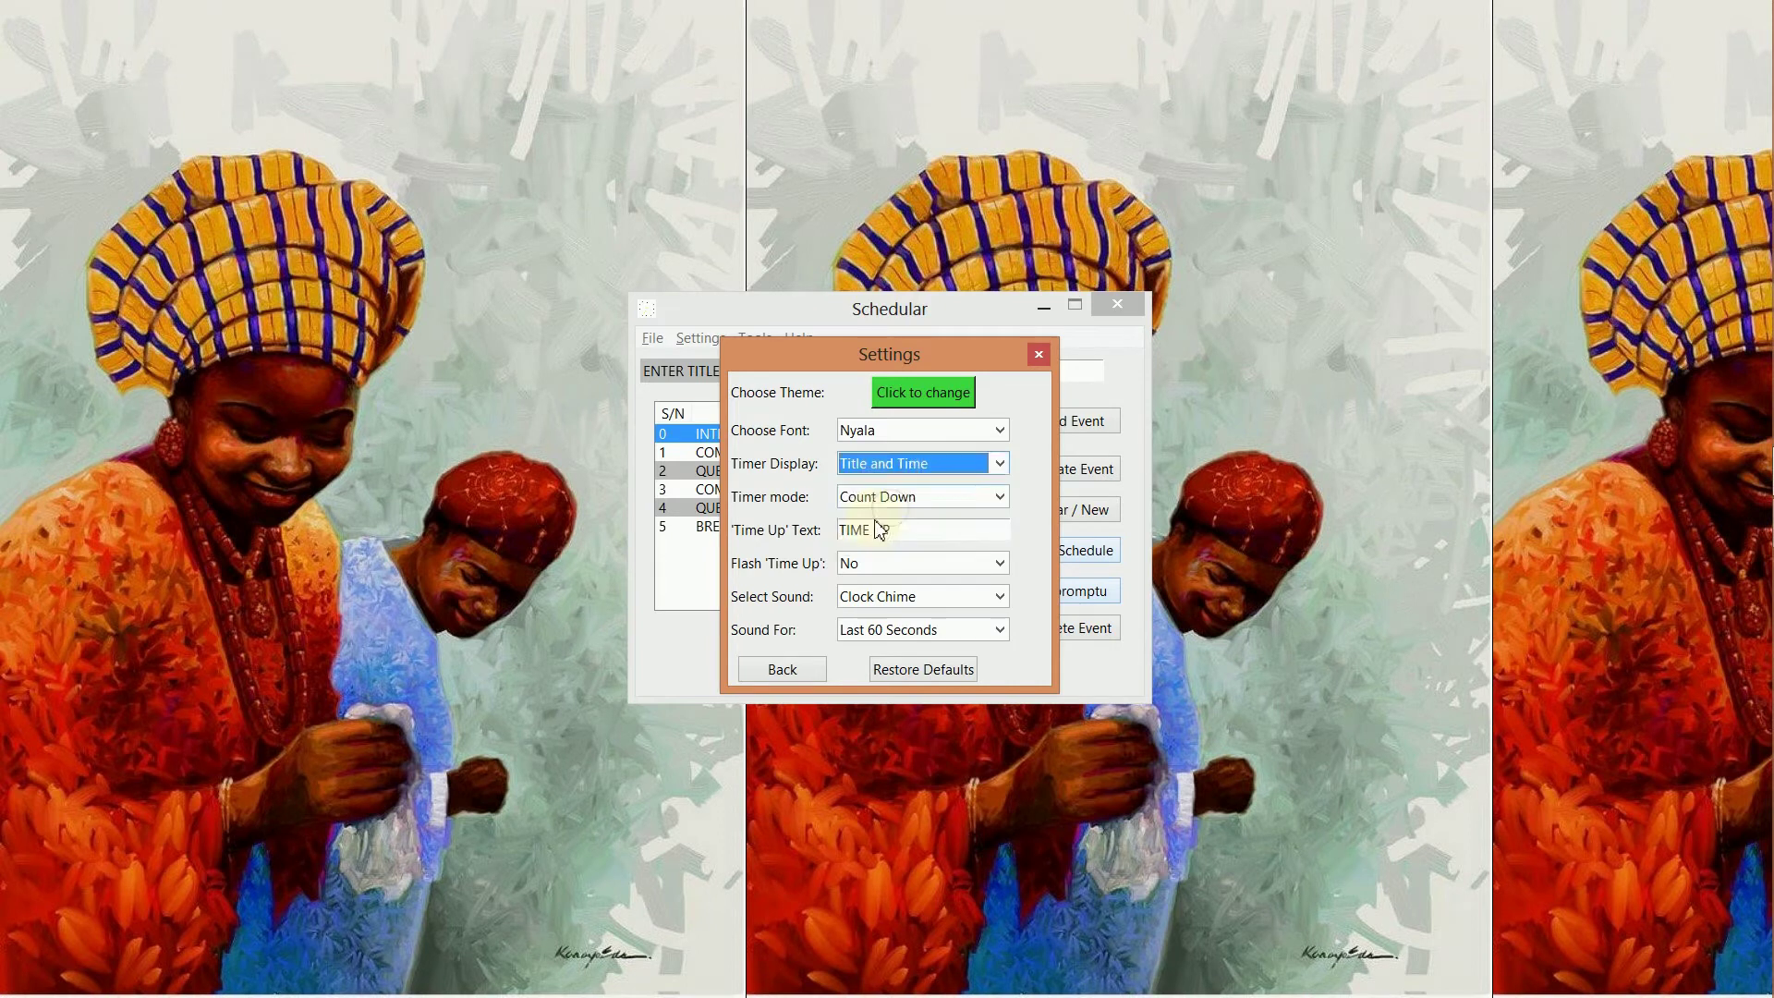
pyautogui.click(774, 668)
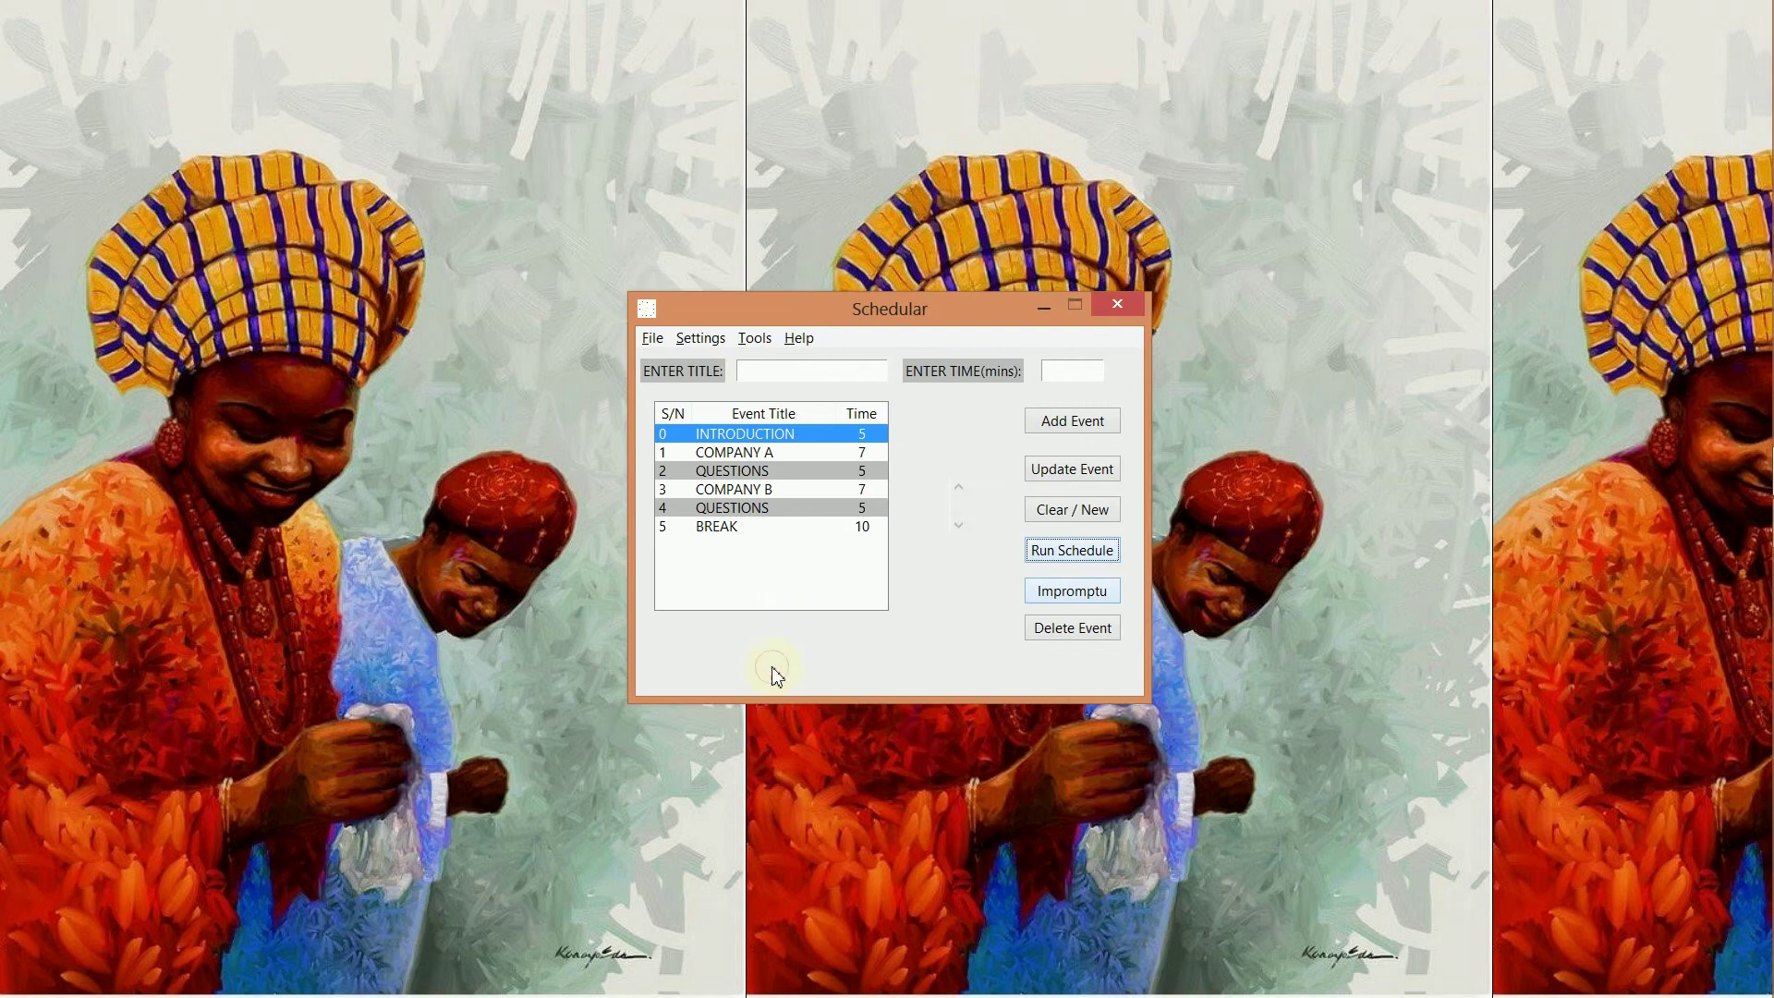
pyautogui.click(1053, 551)
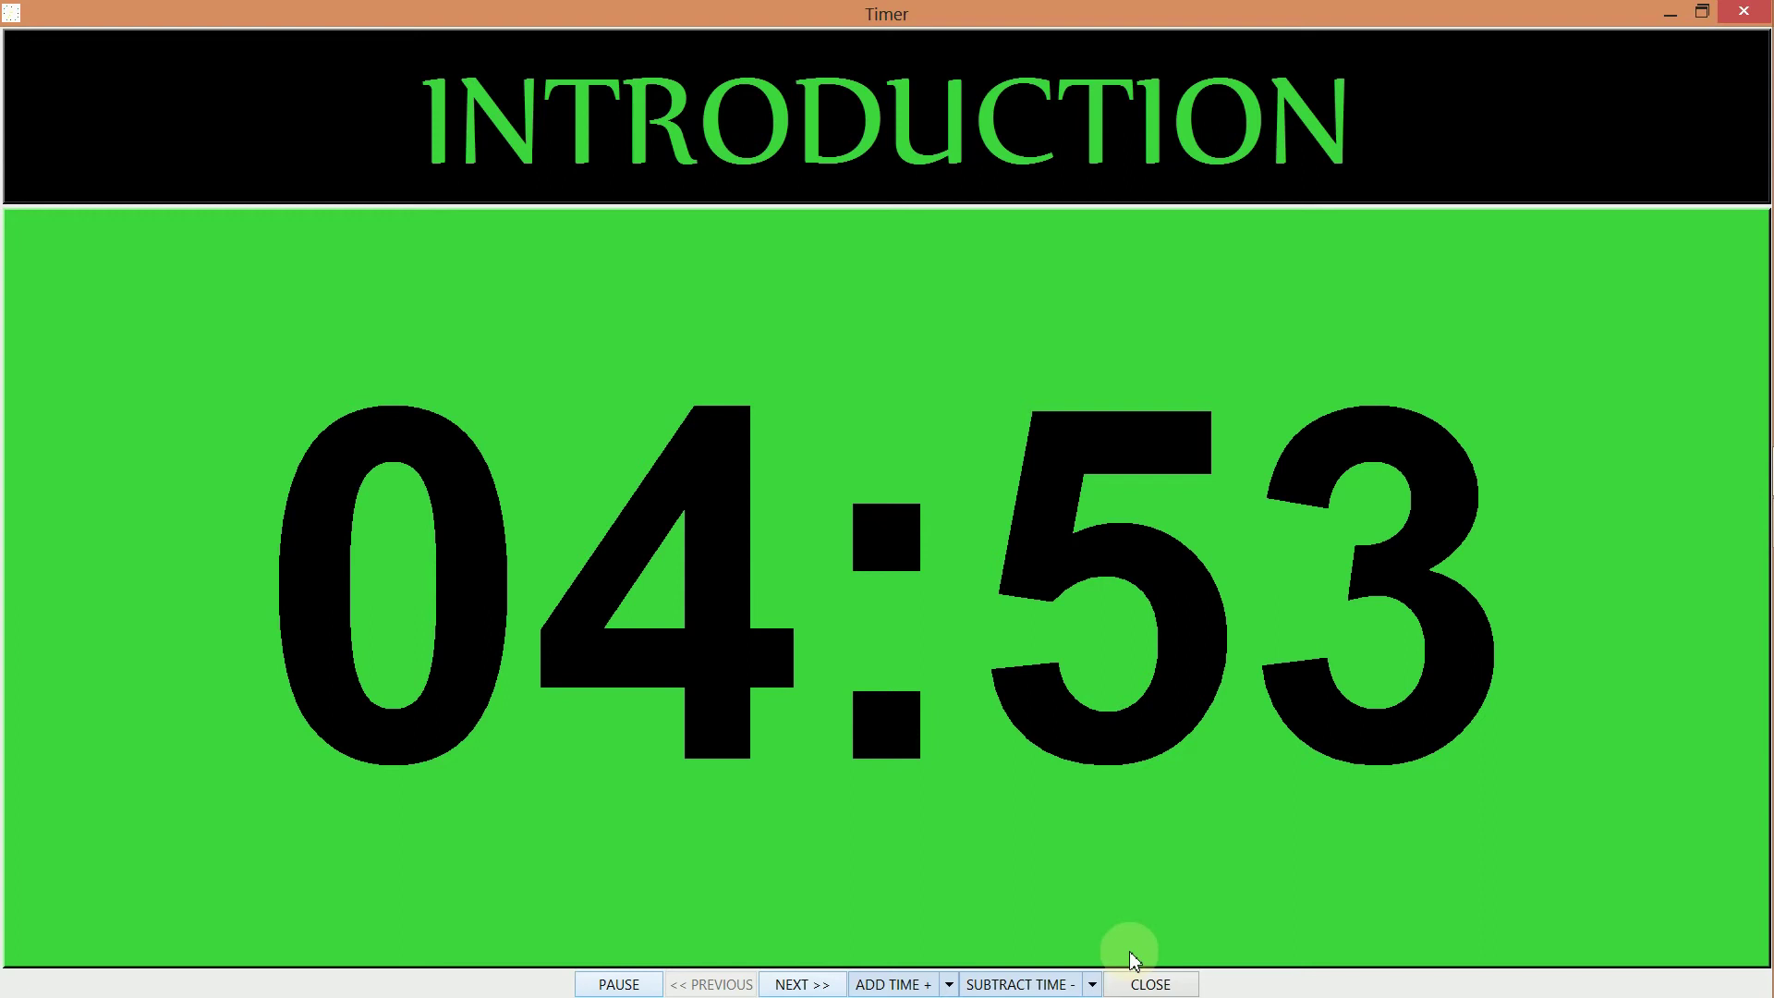
pyautogui.click(1149, 981)
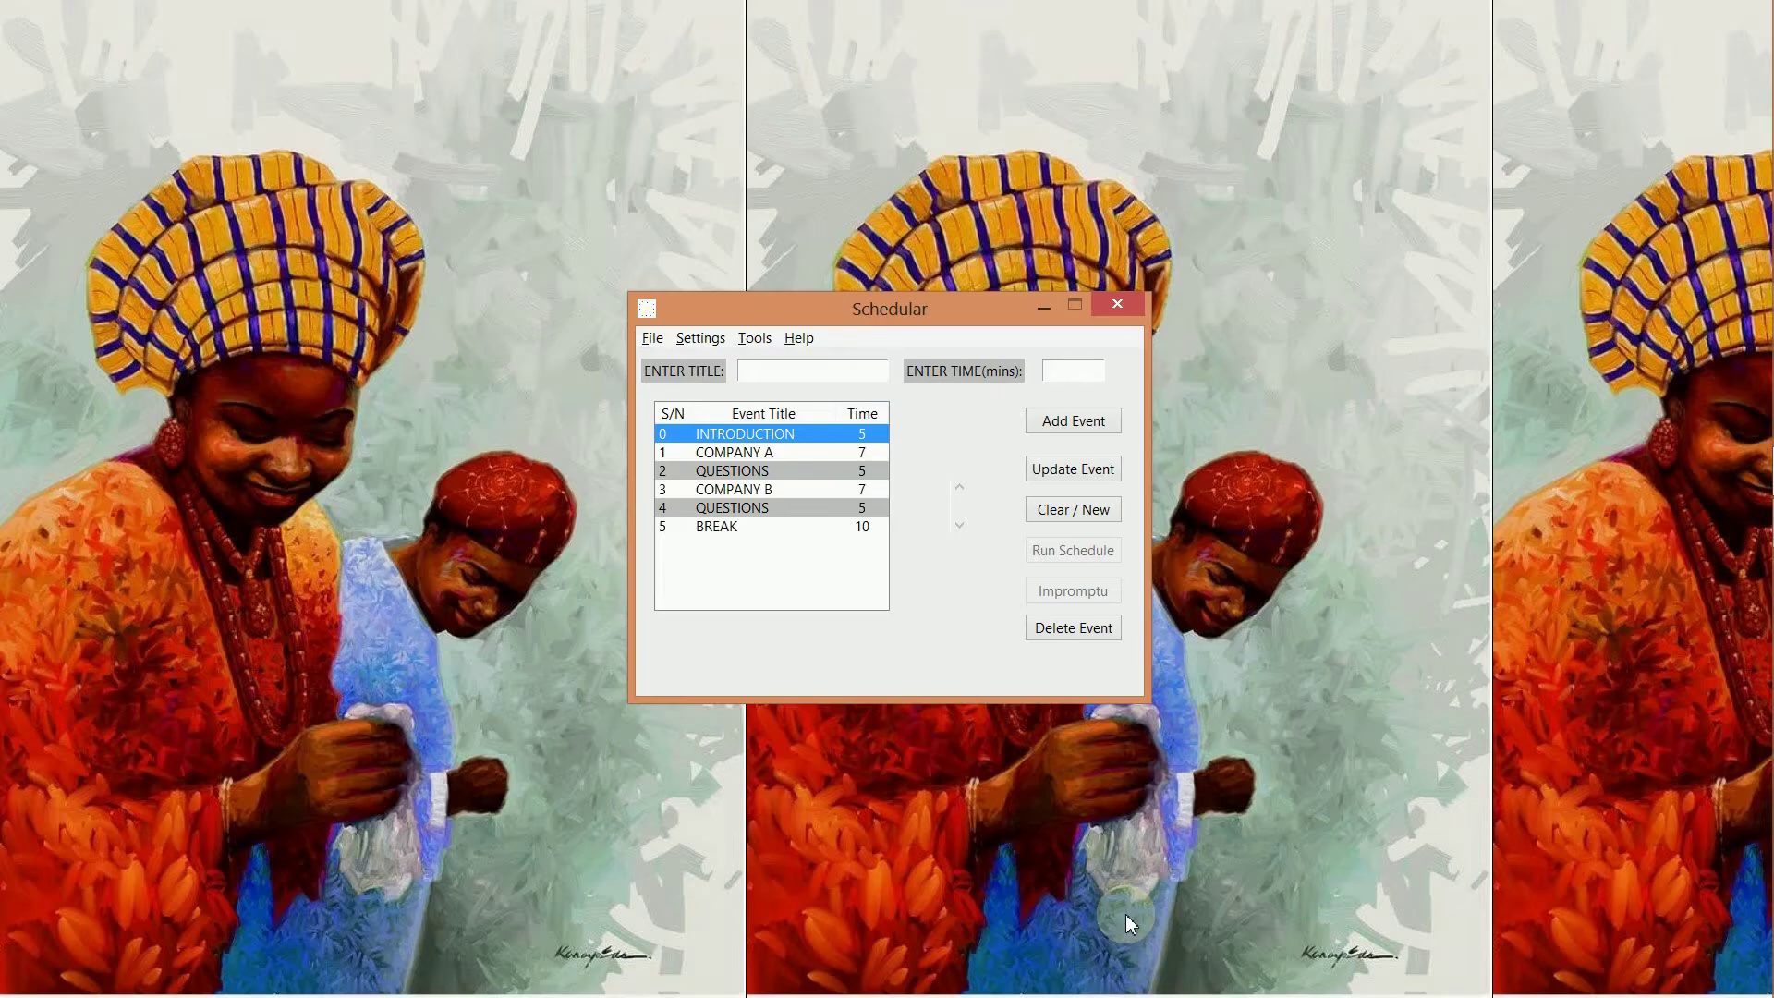
# Step: Set the timer display to Time and Next and preview it in a test run
pyautogui.click(688, 349)
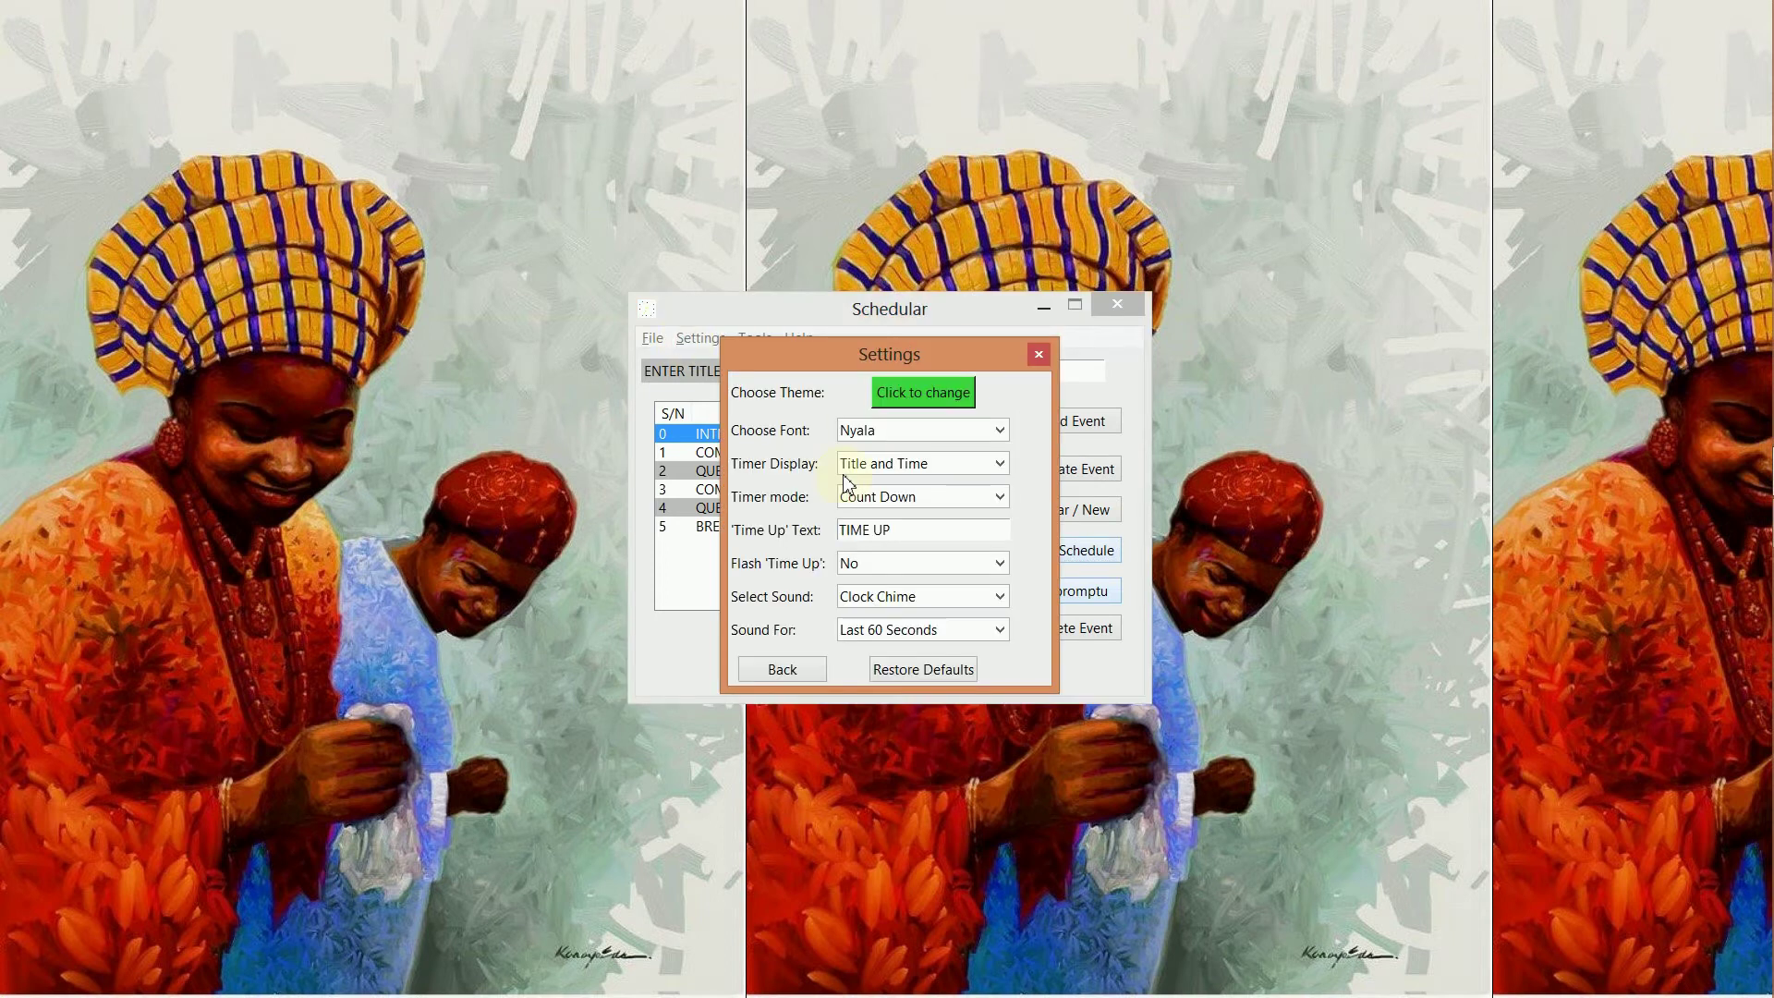
pyautogui.click(898, 476)
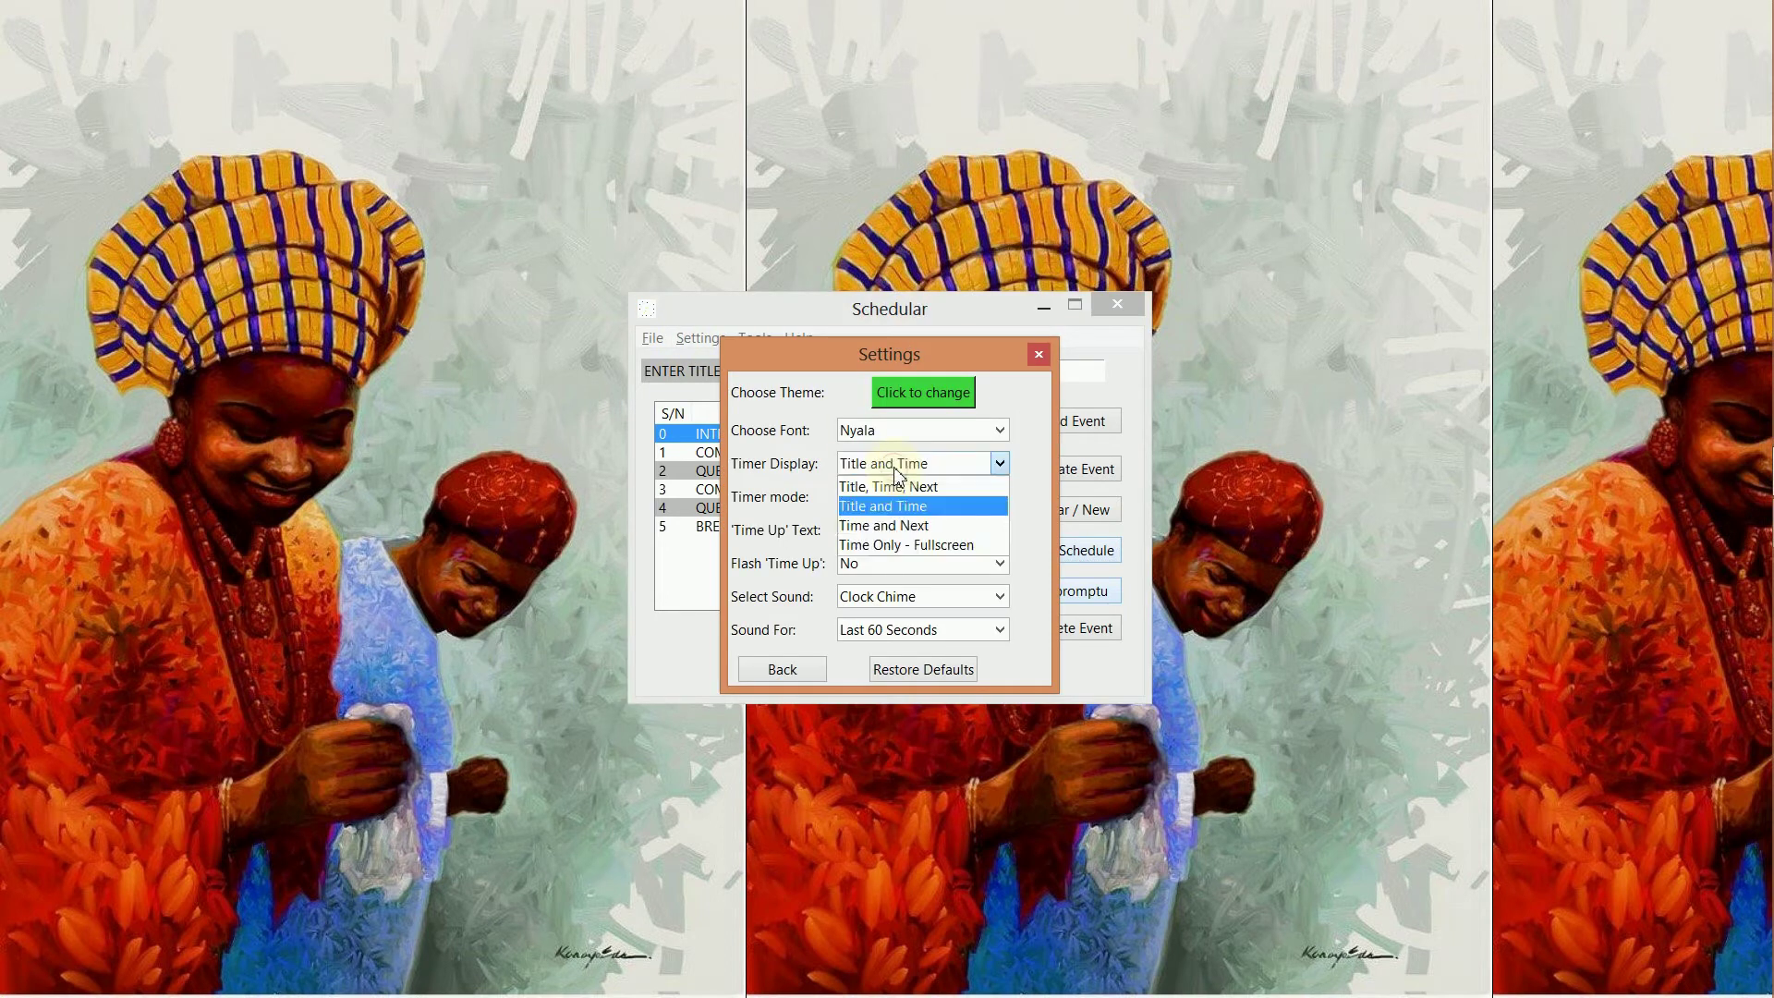
pyautogui.click(889, 524)
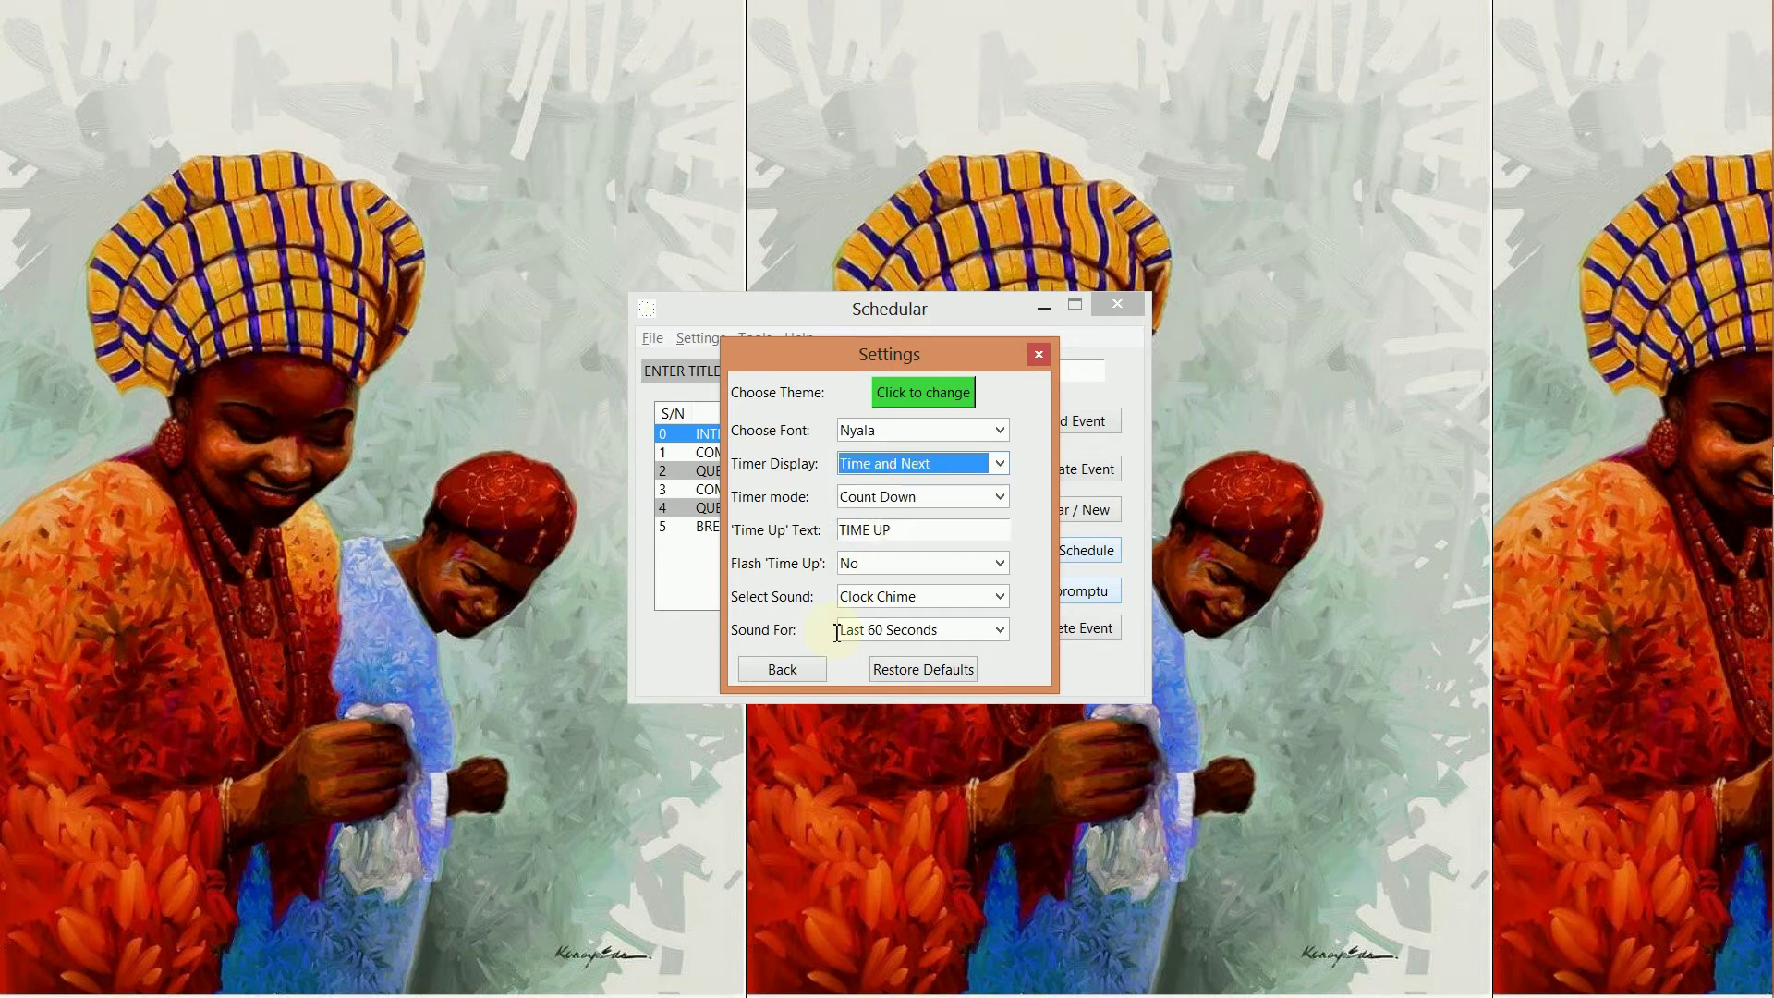
pyautogui.click(800, 673)
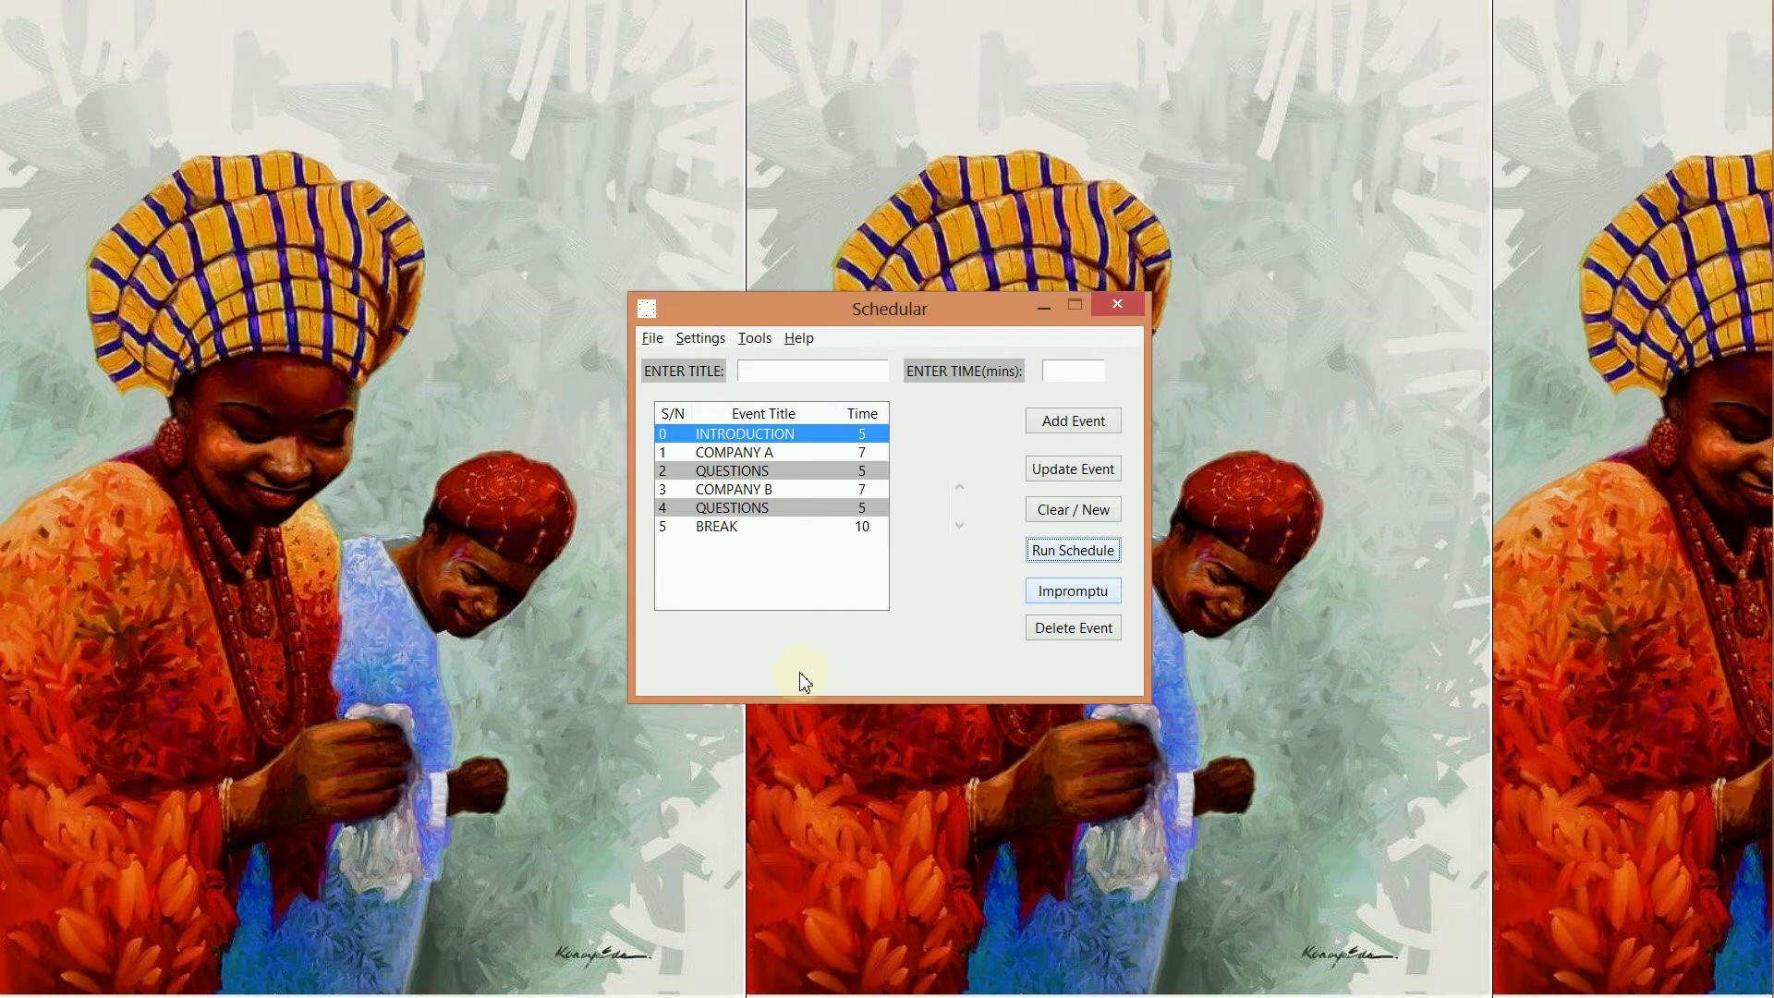
pyautogui.click(1054, 559)
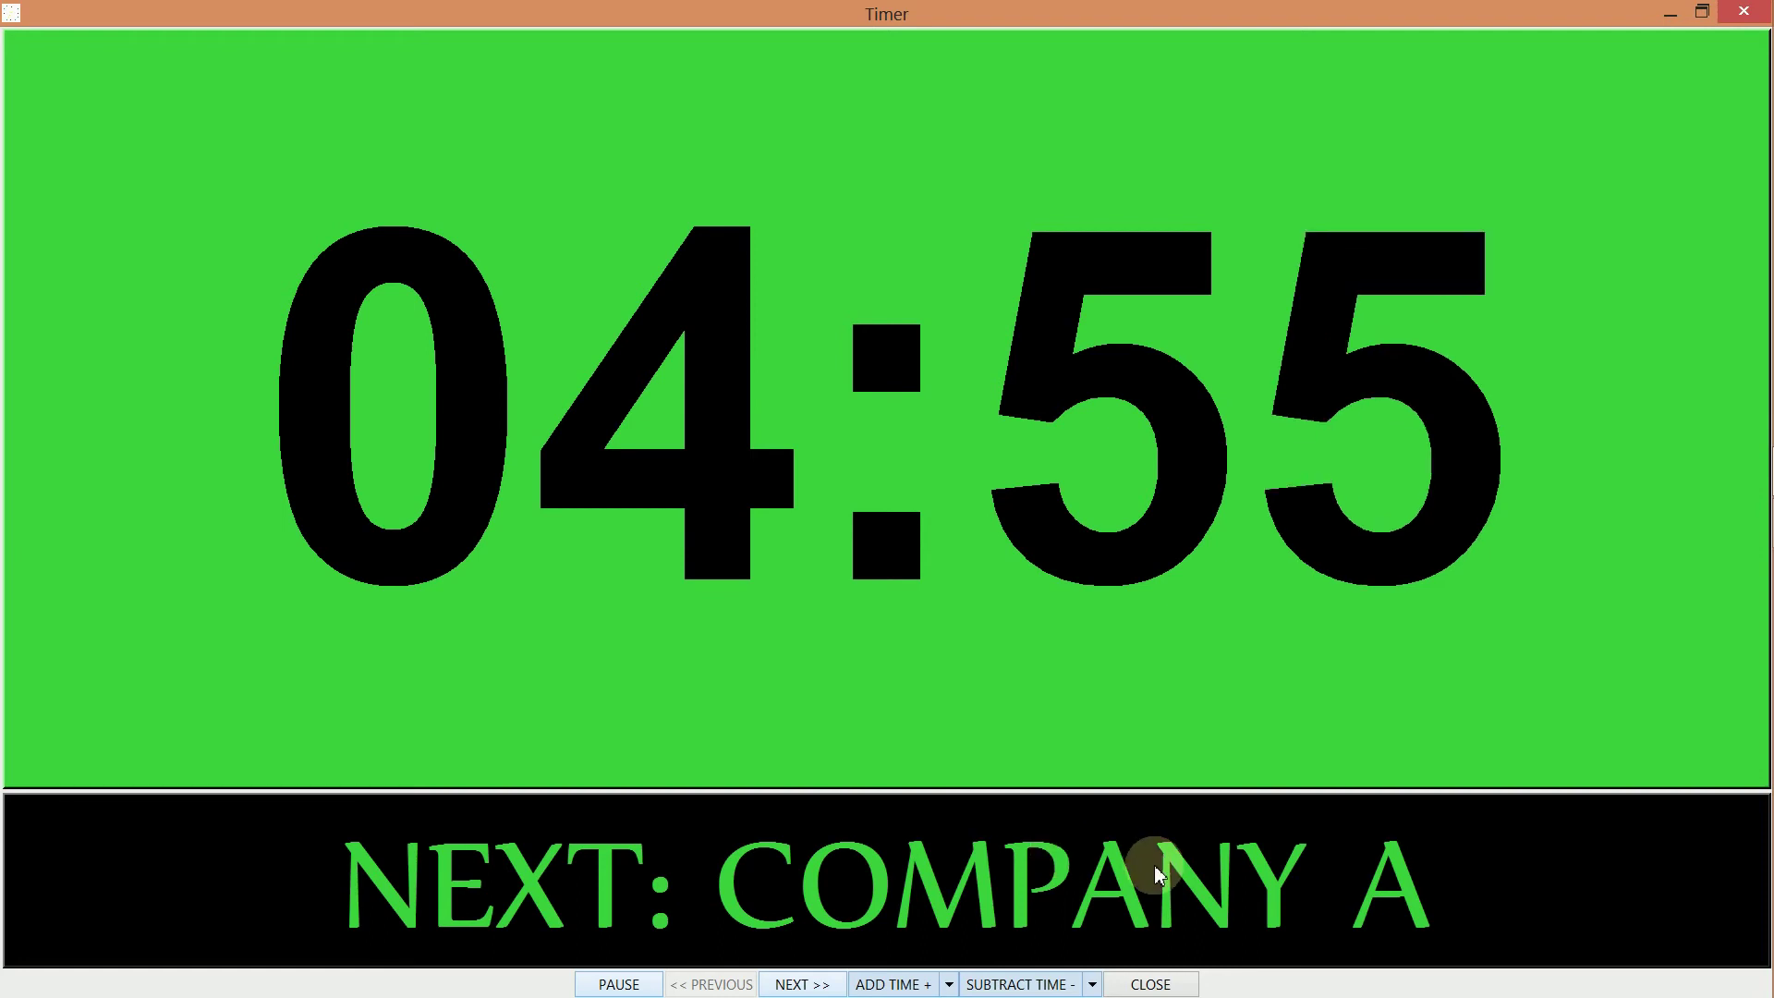
pyautogui.click(1146, 986)
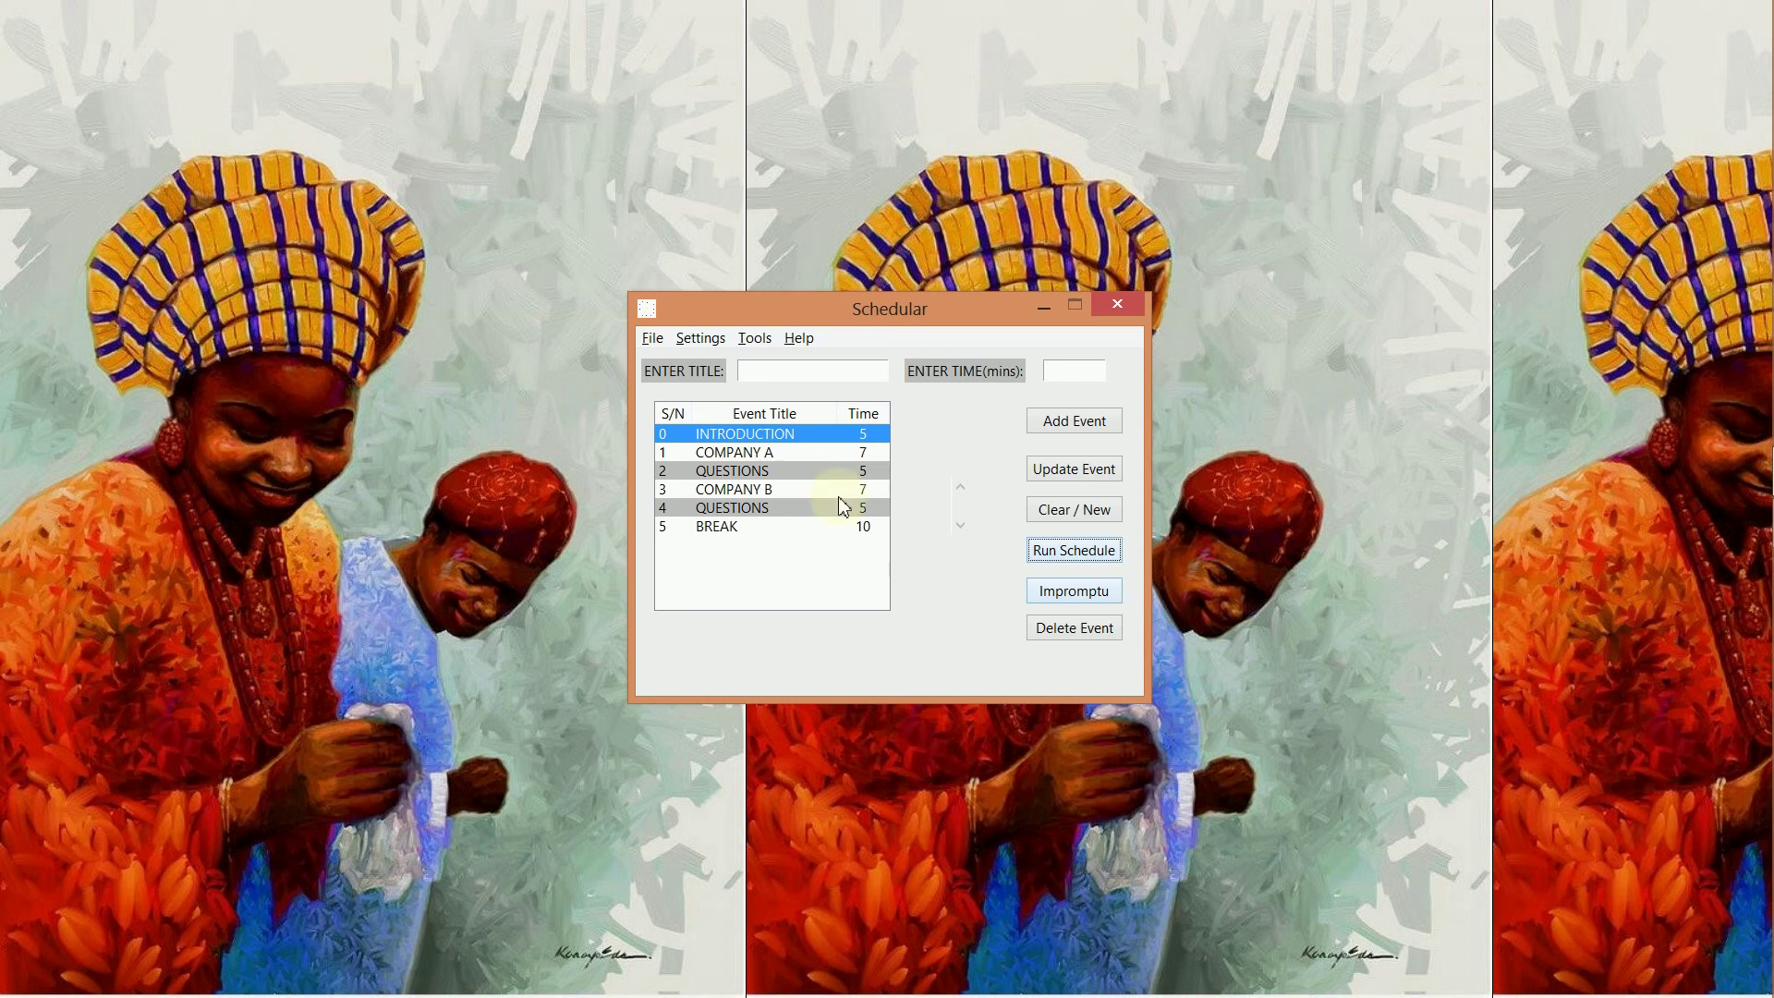
# Step: Set the timer display to time only, run the schedule, and skip to the next event
pyautogui.click(699, 340)
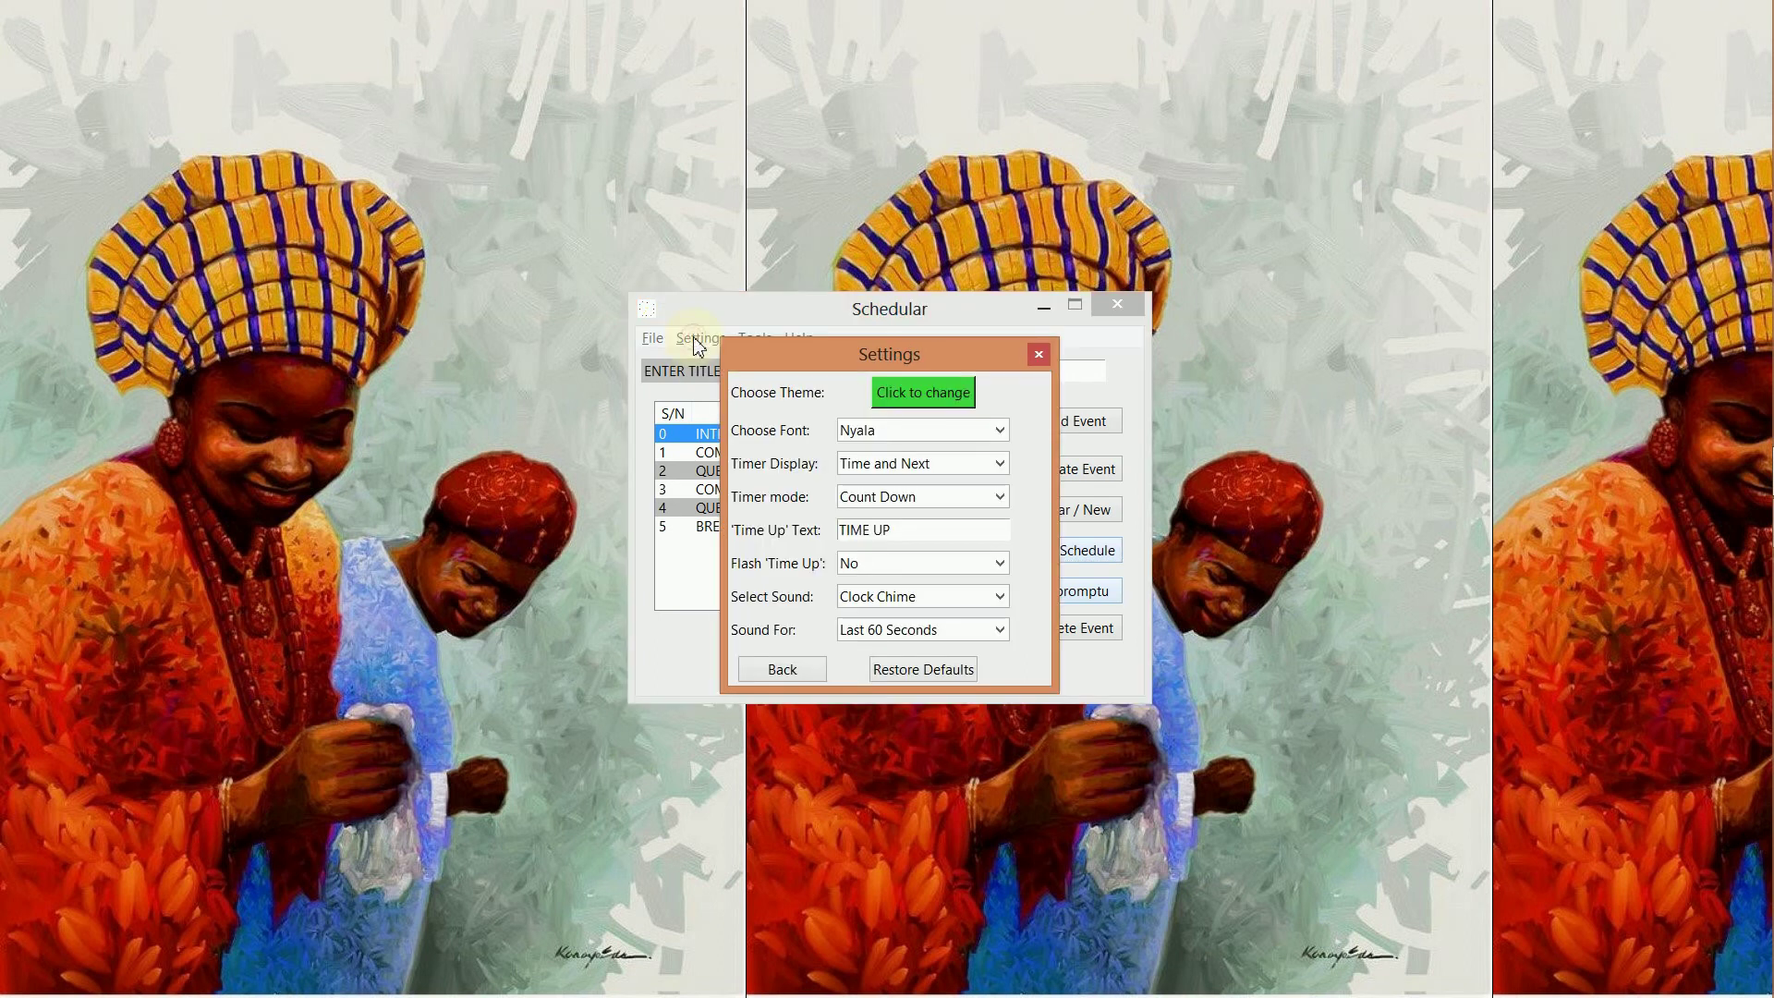
pyautogui.click(914, 469)
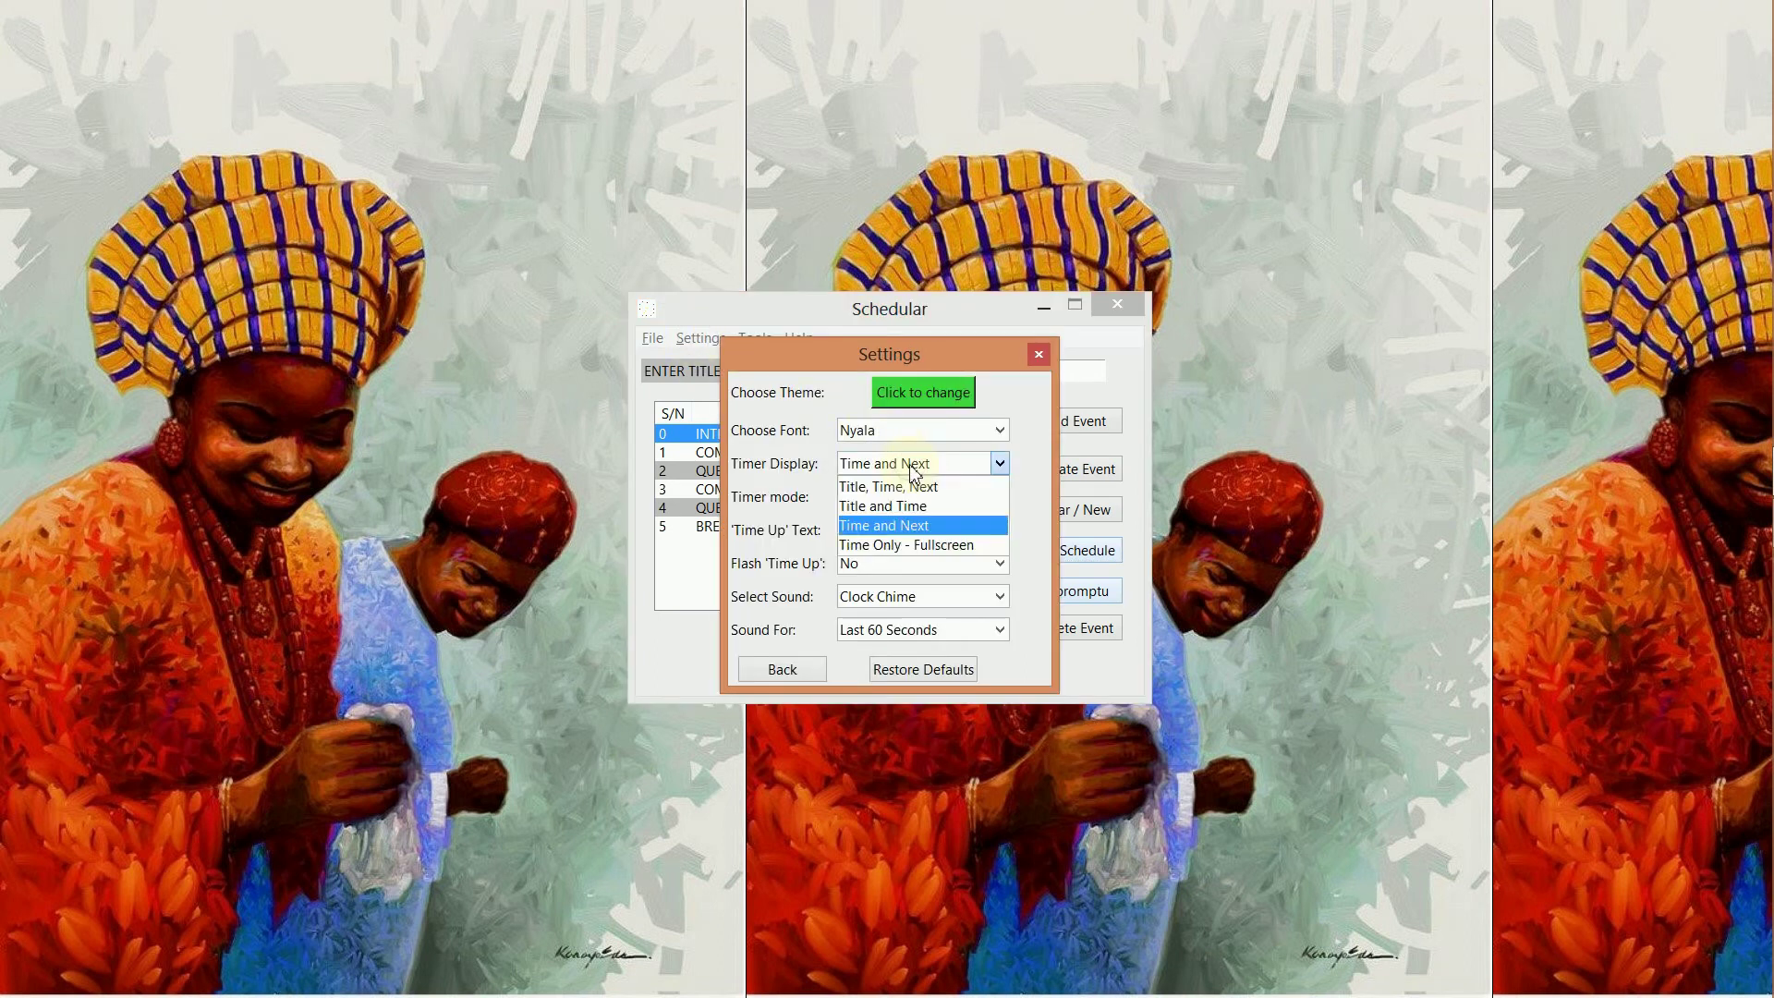
pyautogui.click(911, 545)
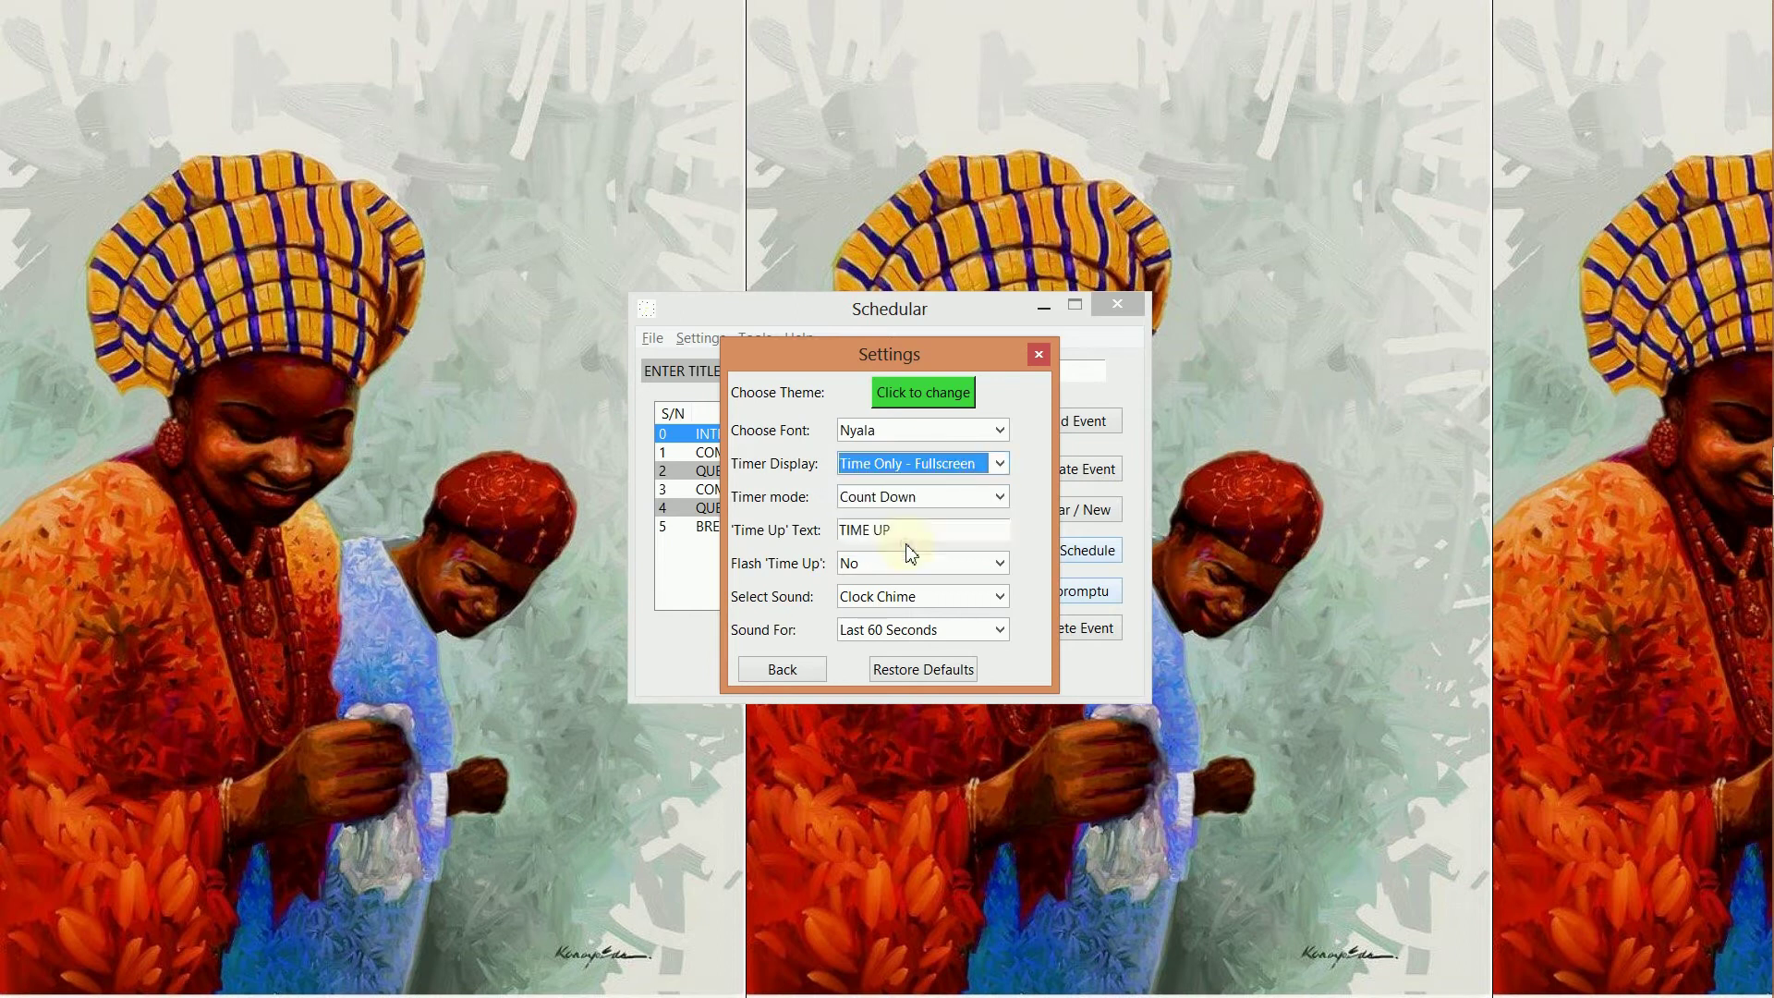
pyautogui.click(782, 669)
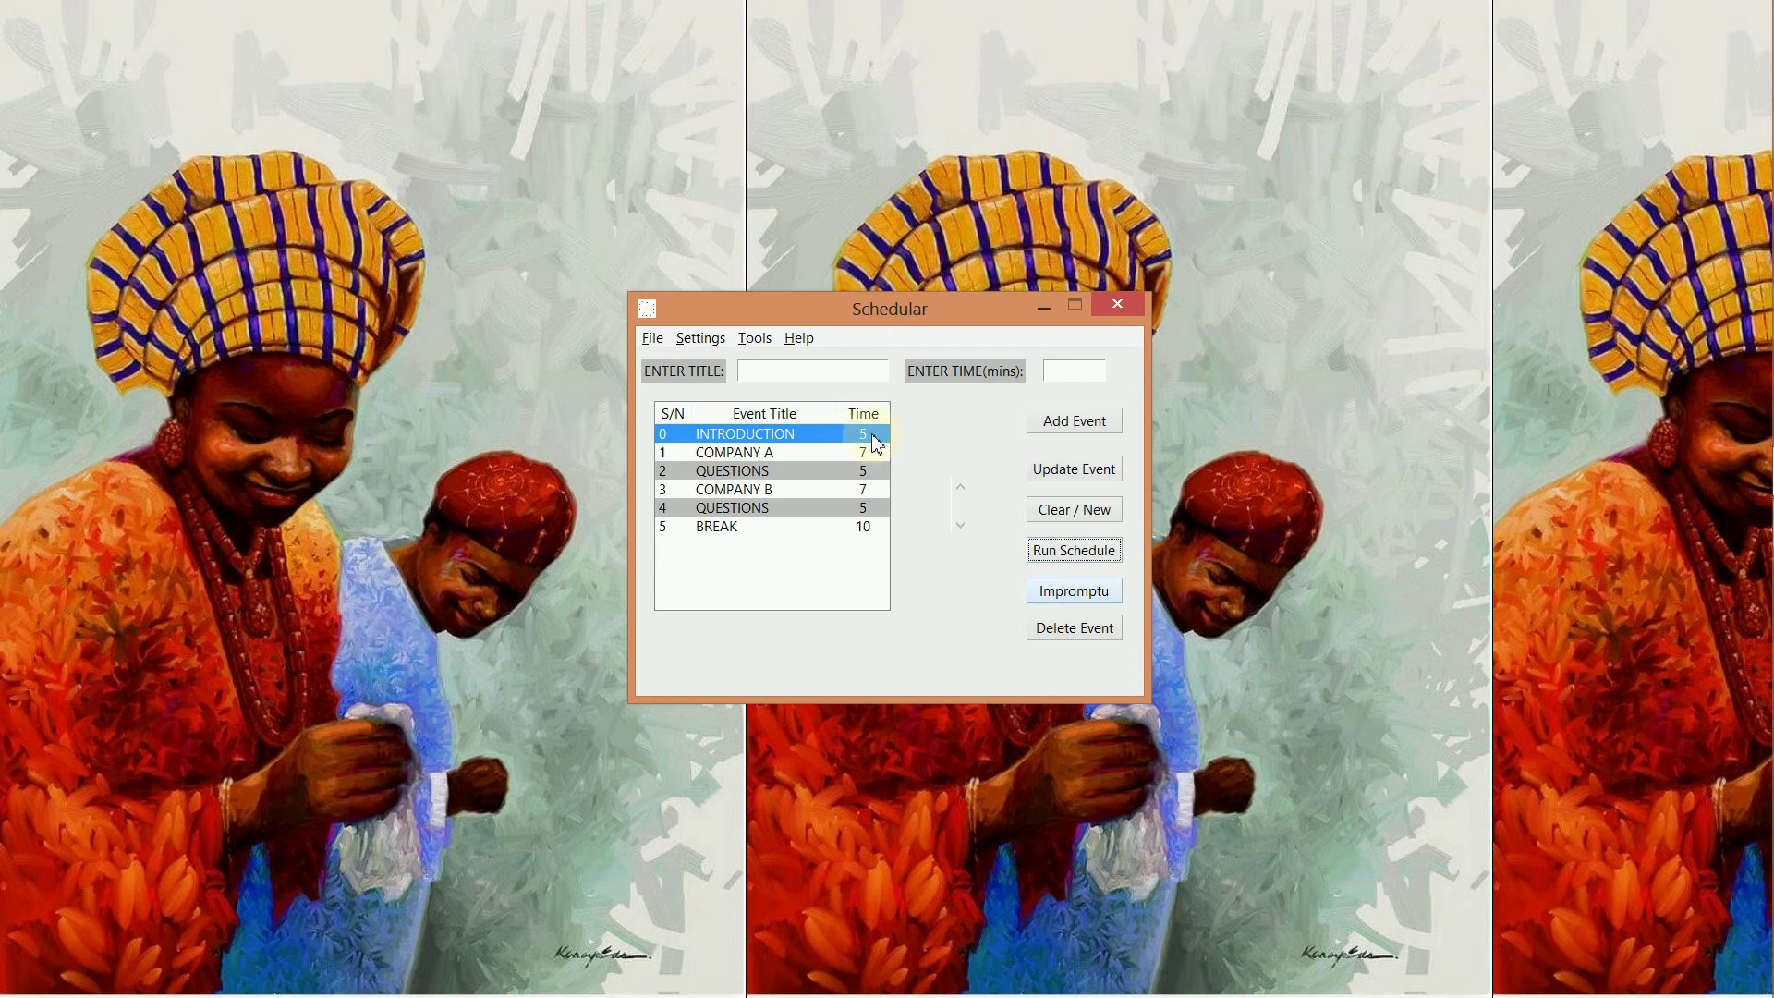
pyautogui.click(1057, 551)
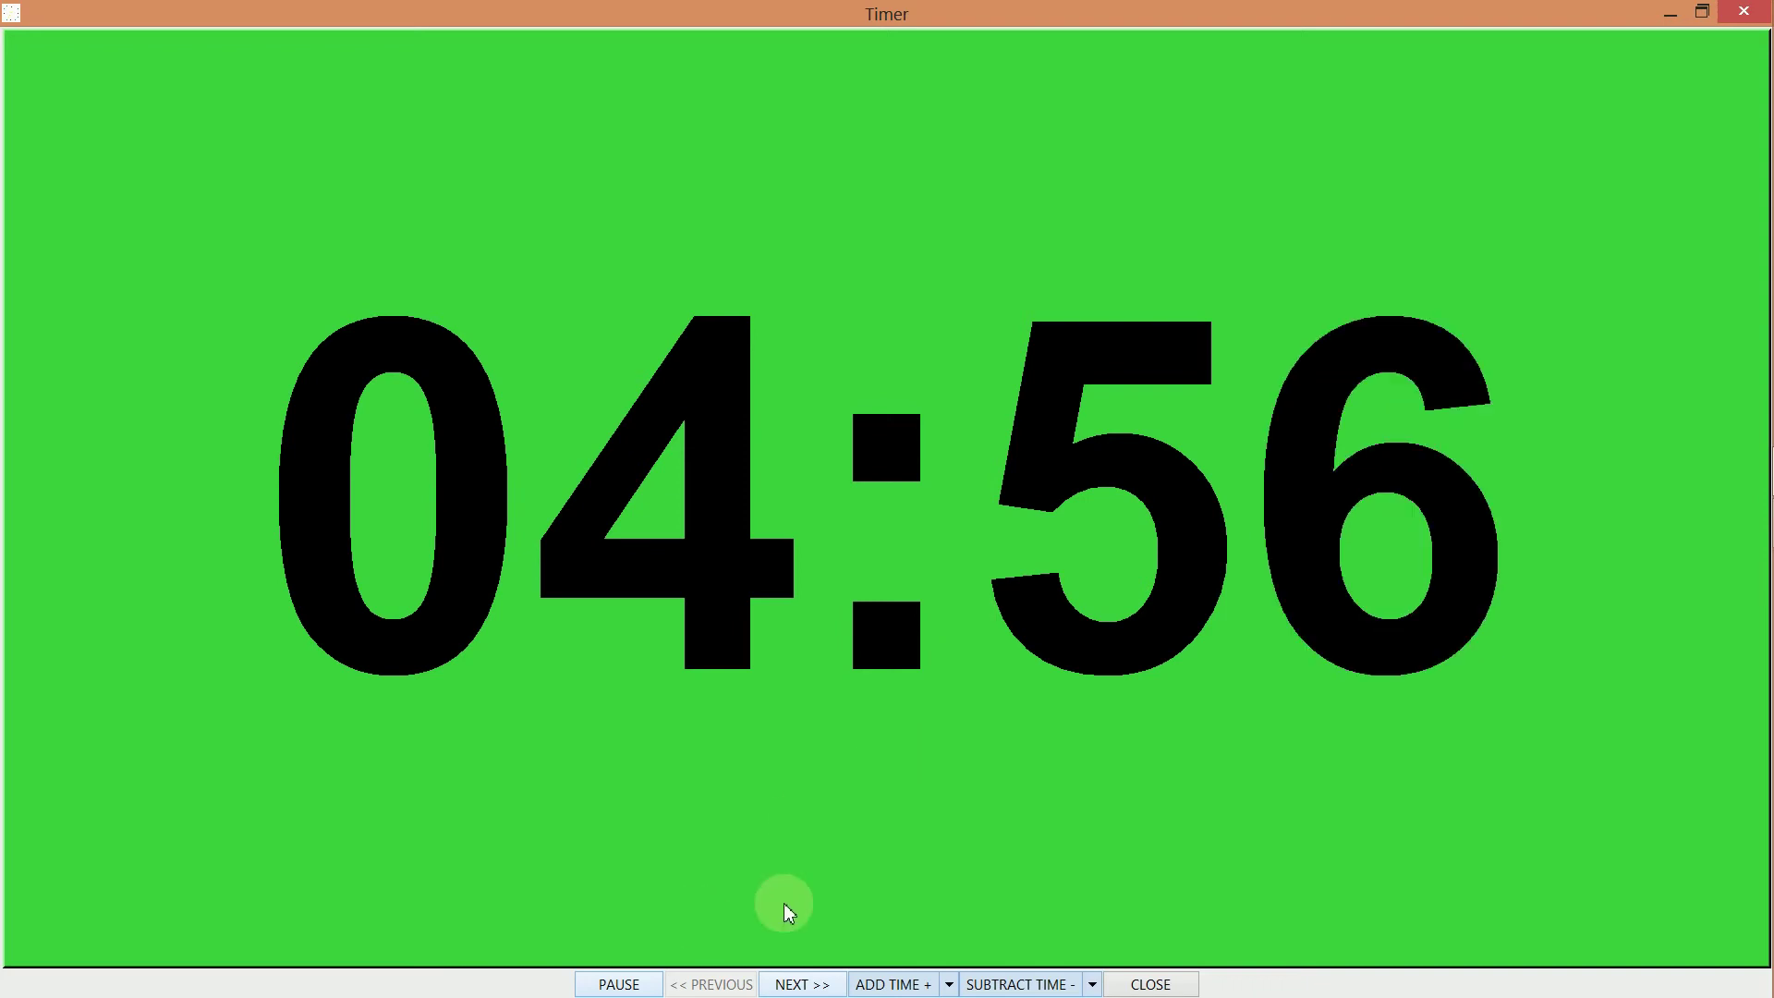
pyautogui.click(790, 985)
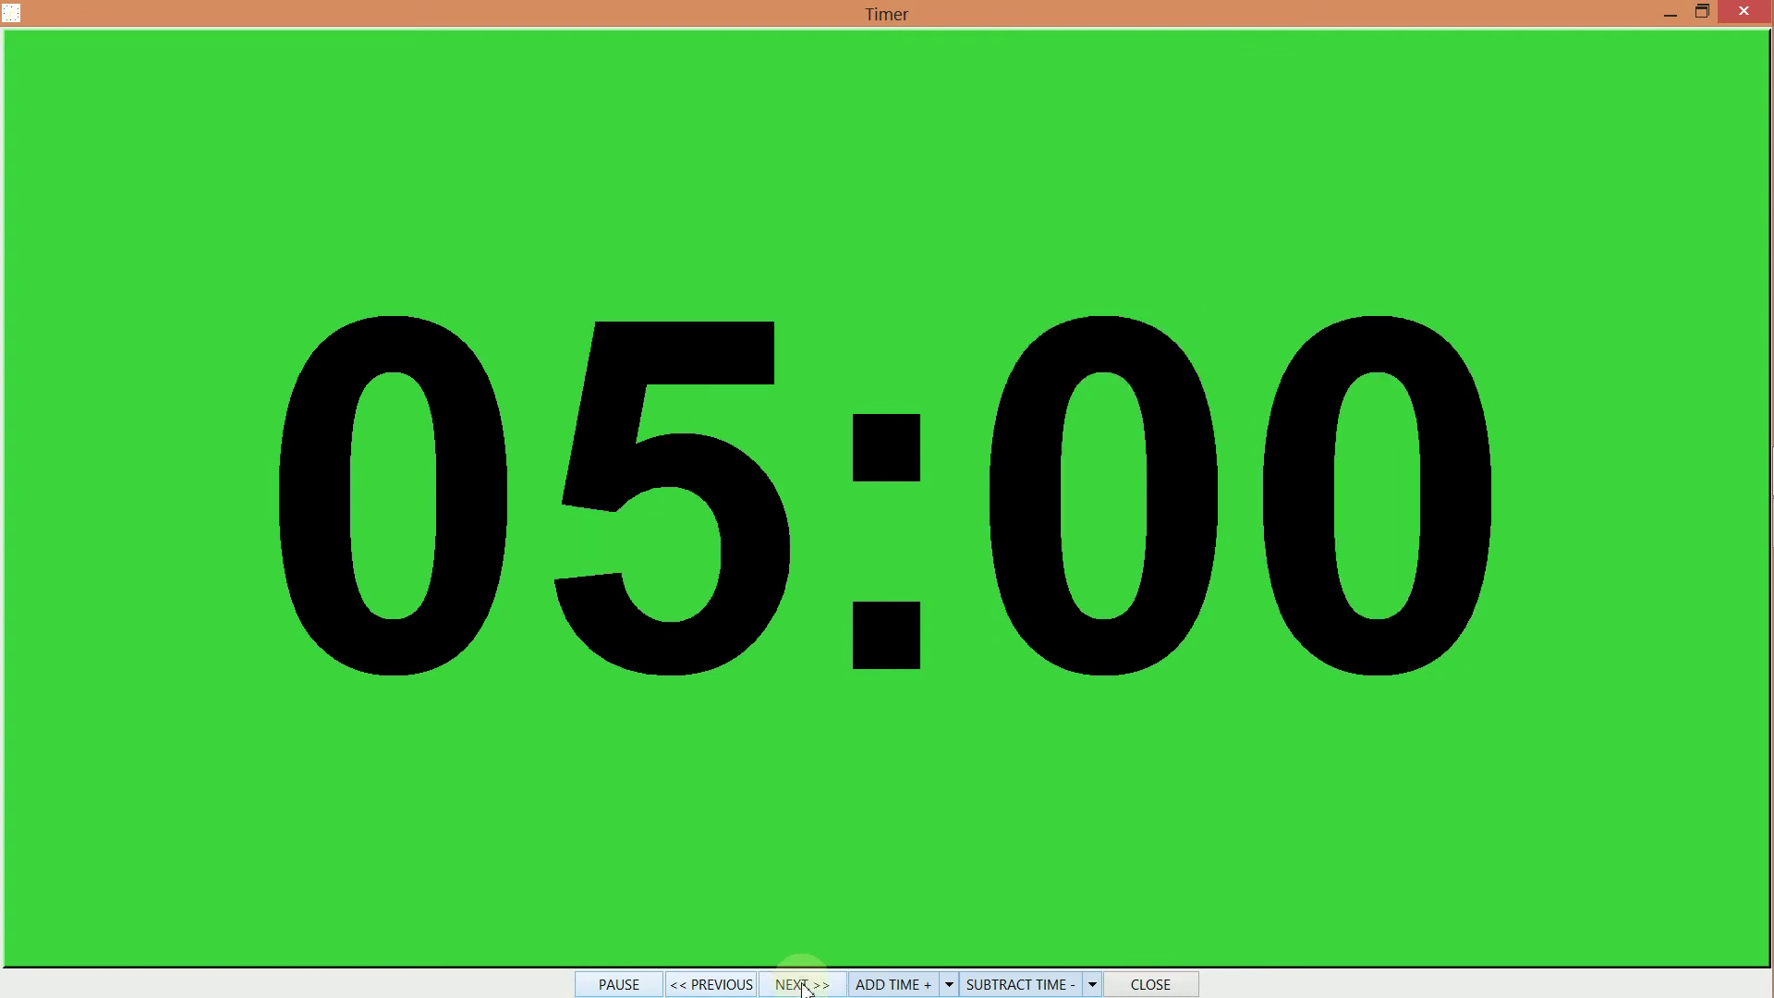
# Step: Add 10 minutes and subtract 2 minutes on the running timer, then close it
pyautogui.click(900, 985)
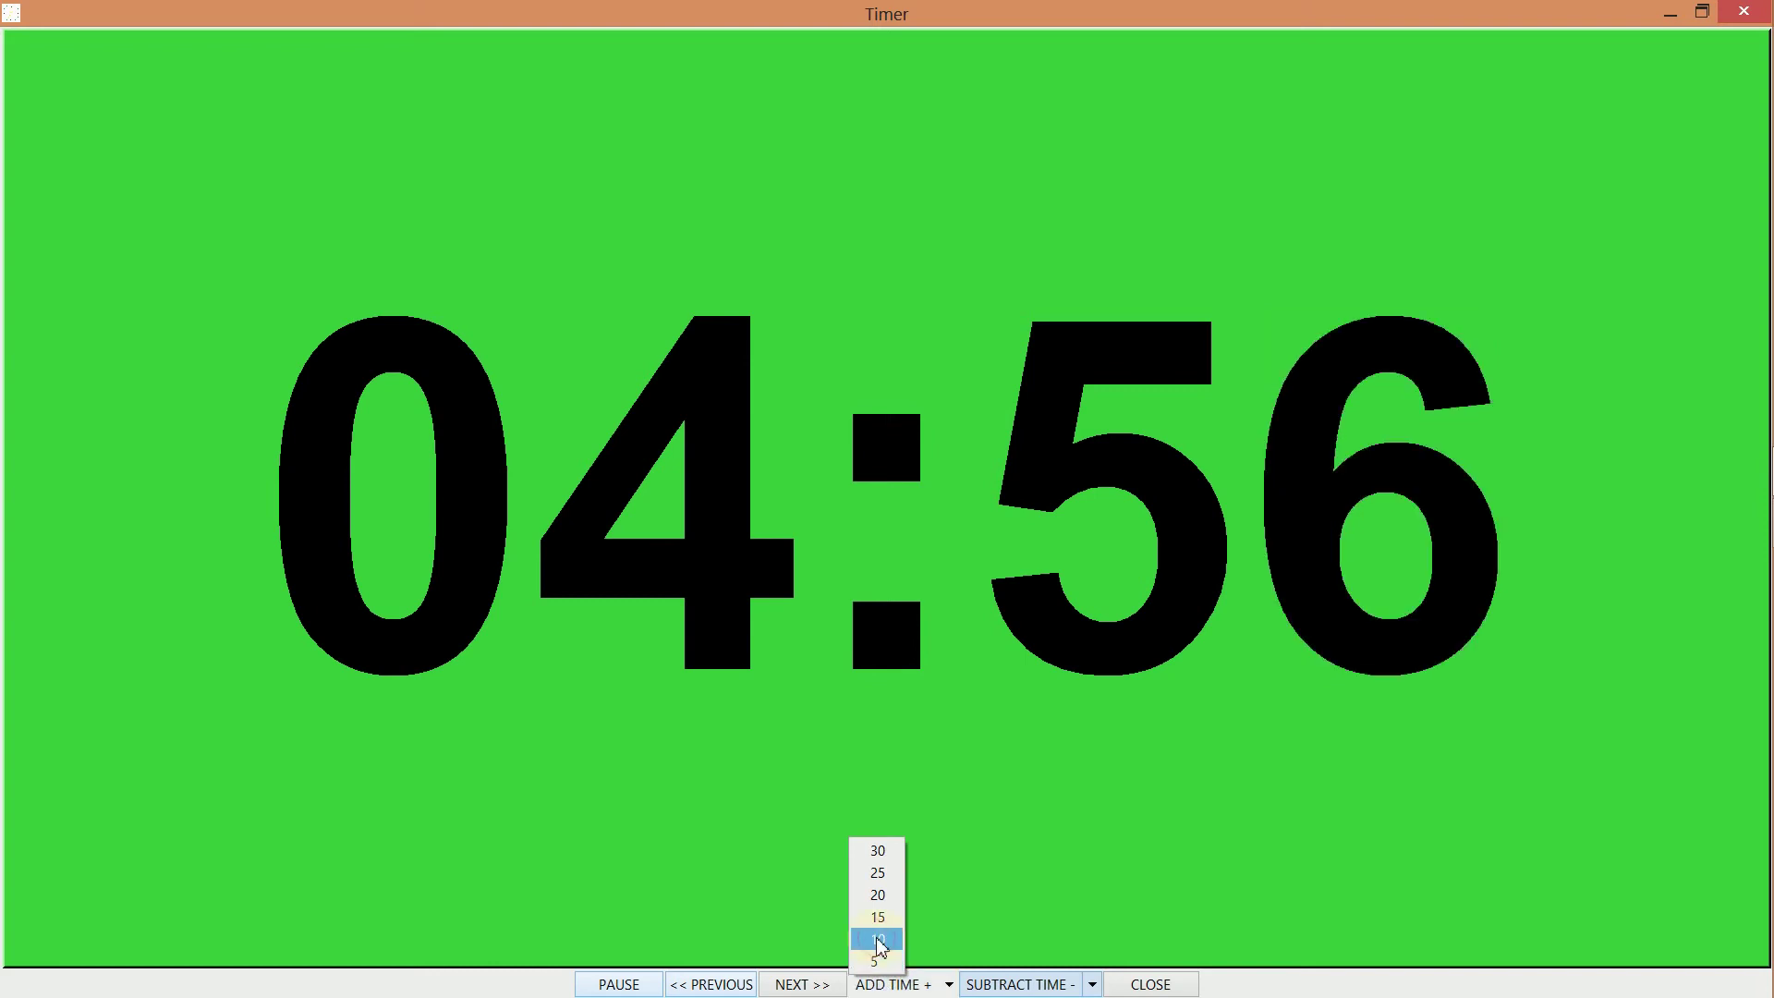
pyautogui.click(878, 940)
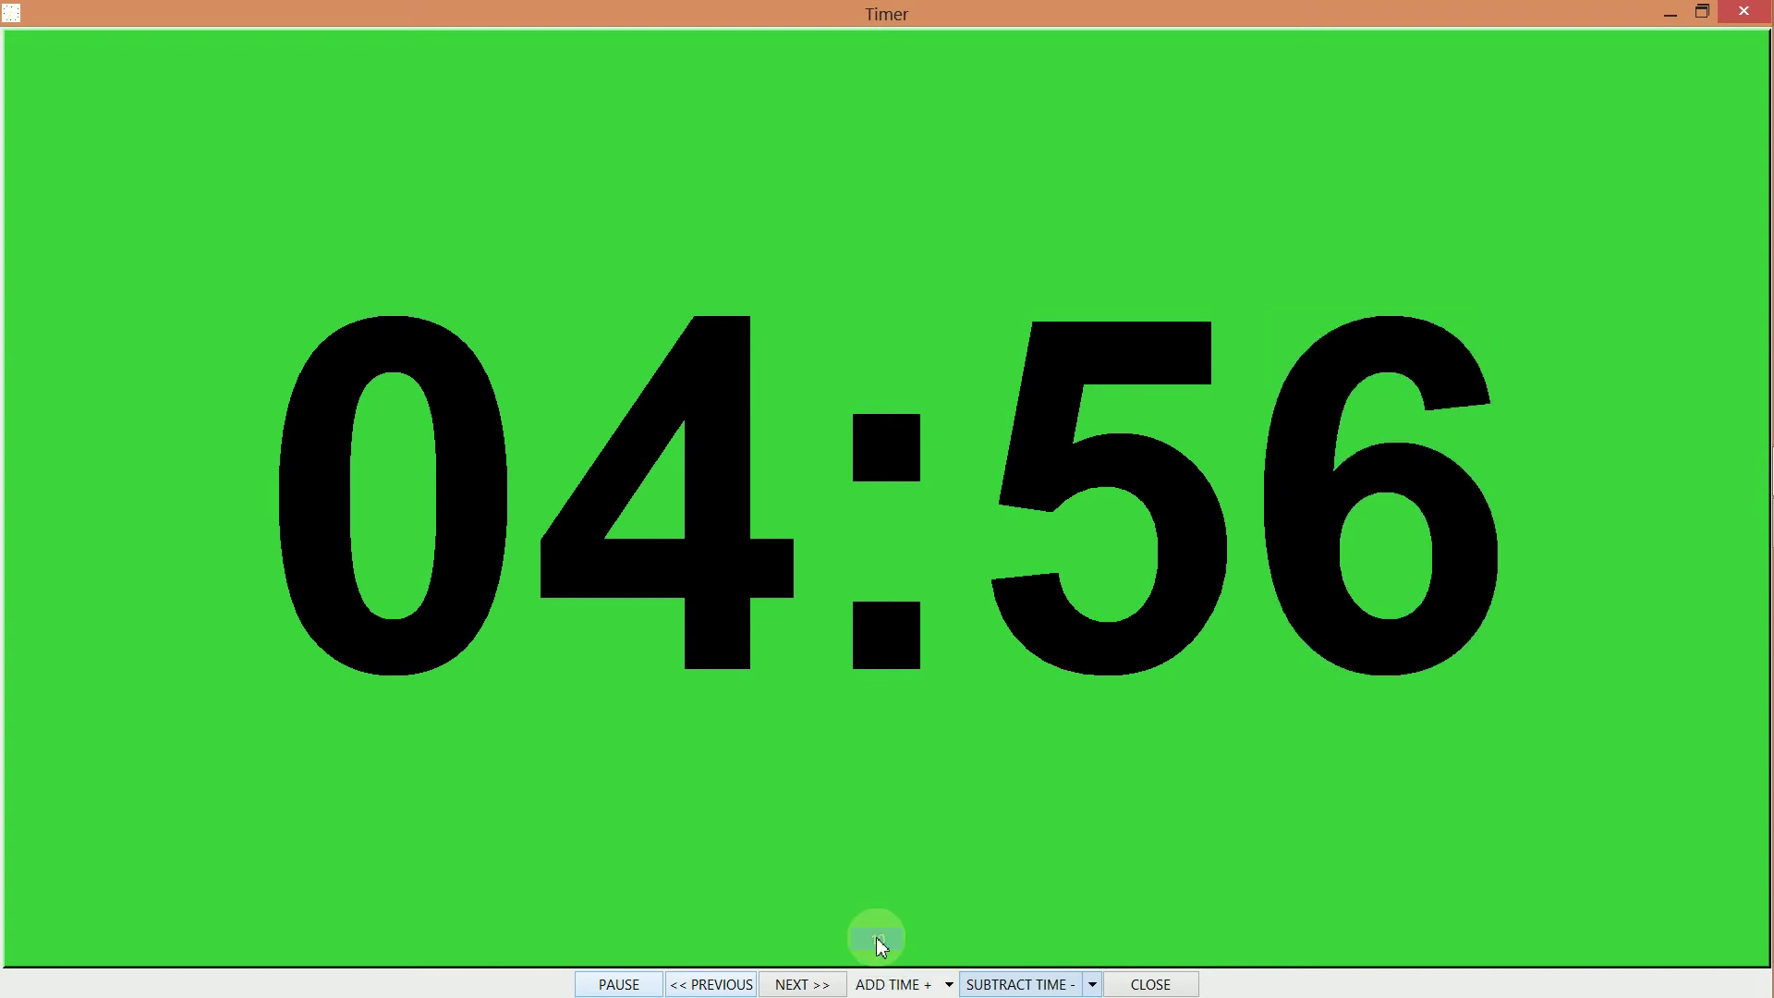
pyautogui.click(981, 985)
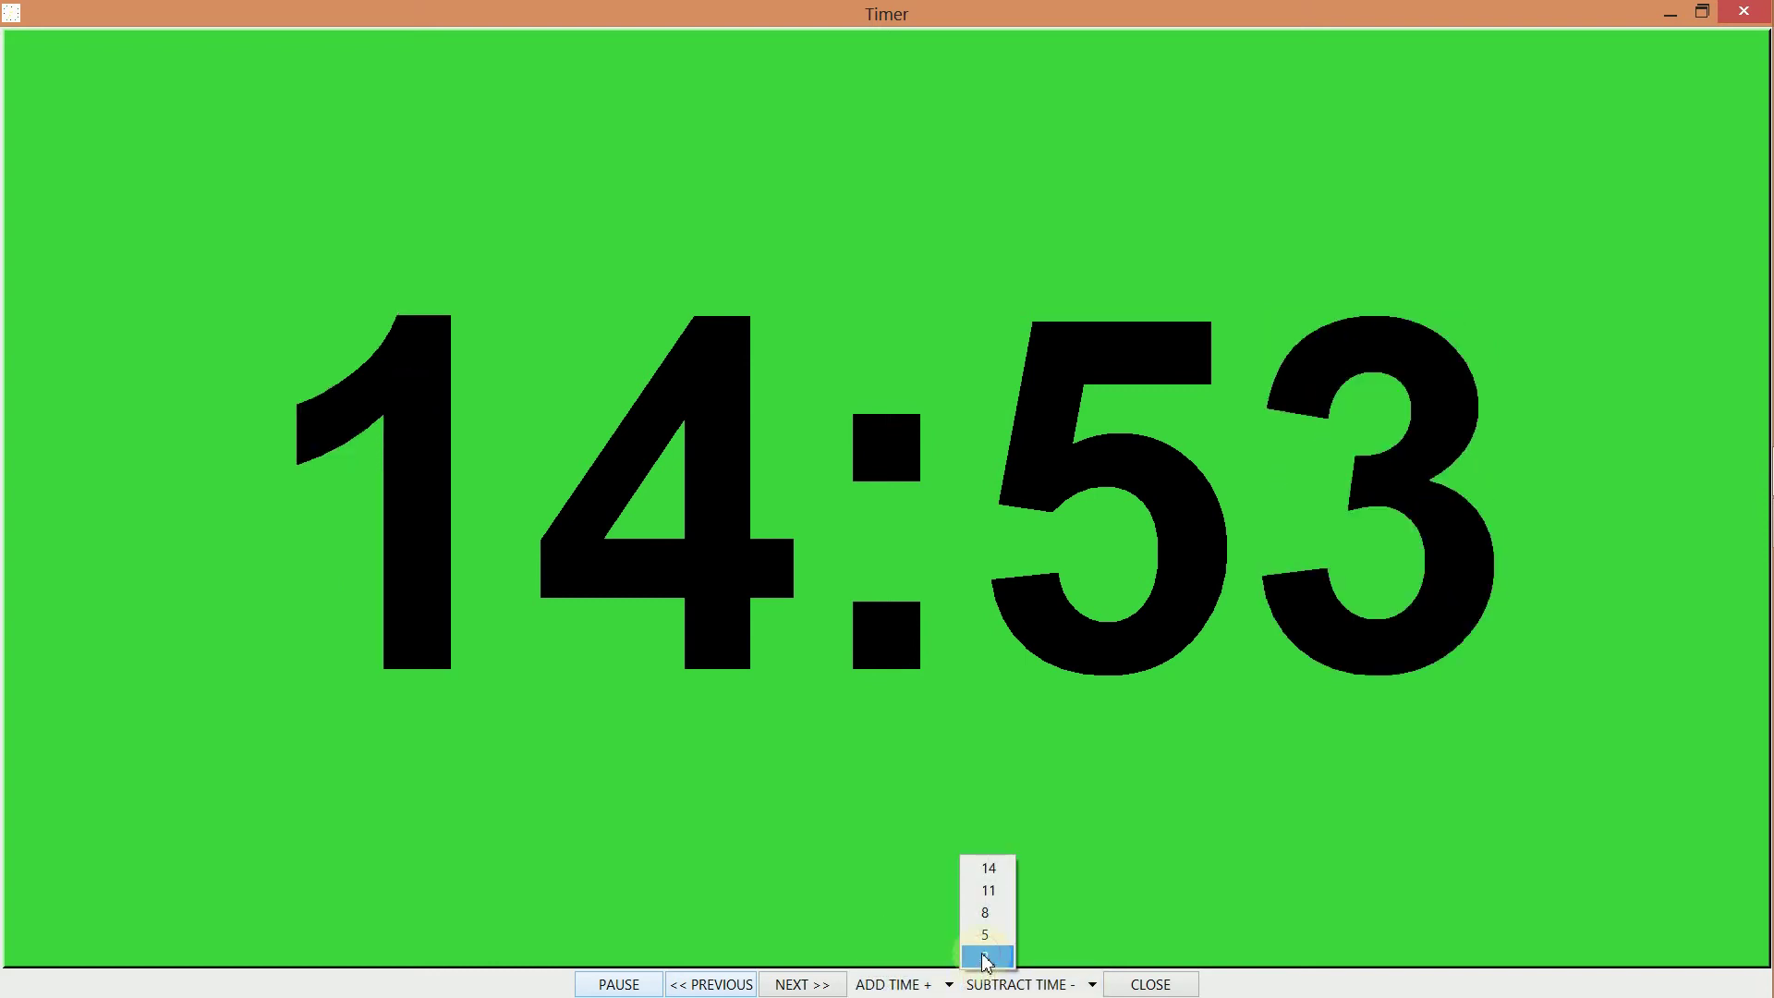
pyautogui.click(985, 957)
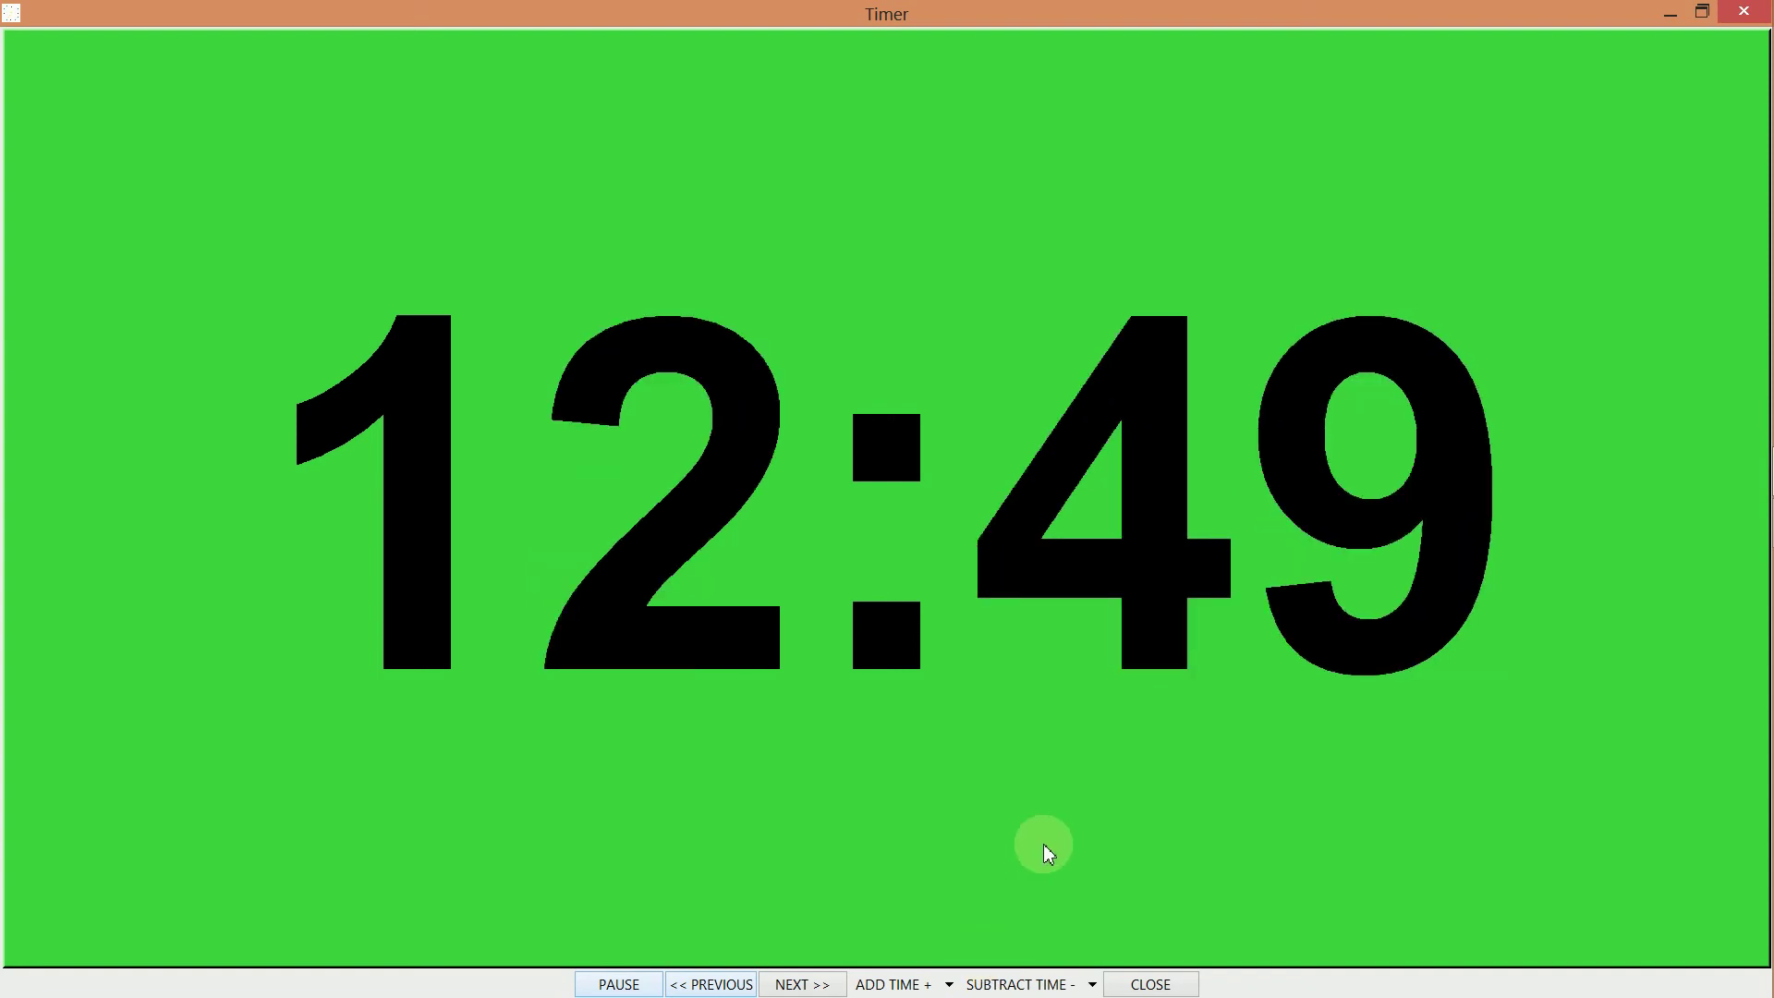
pyautogui.click(1141, 981)
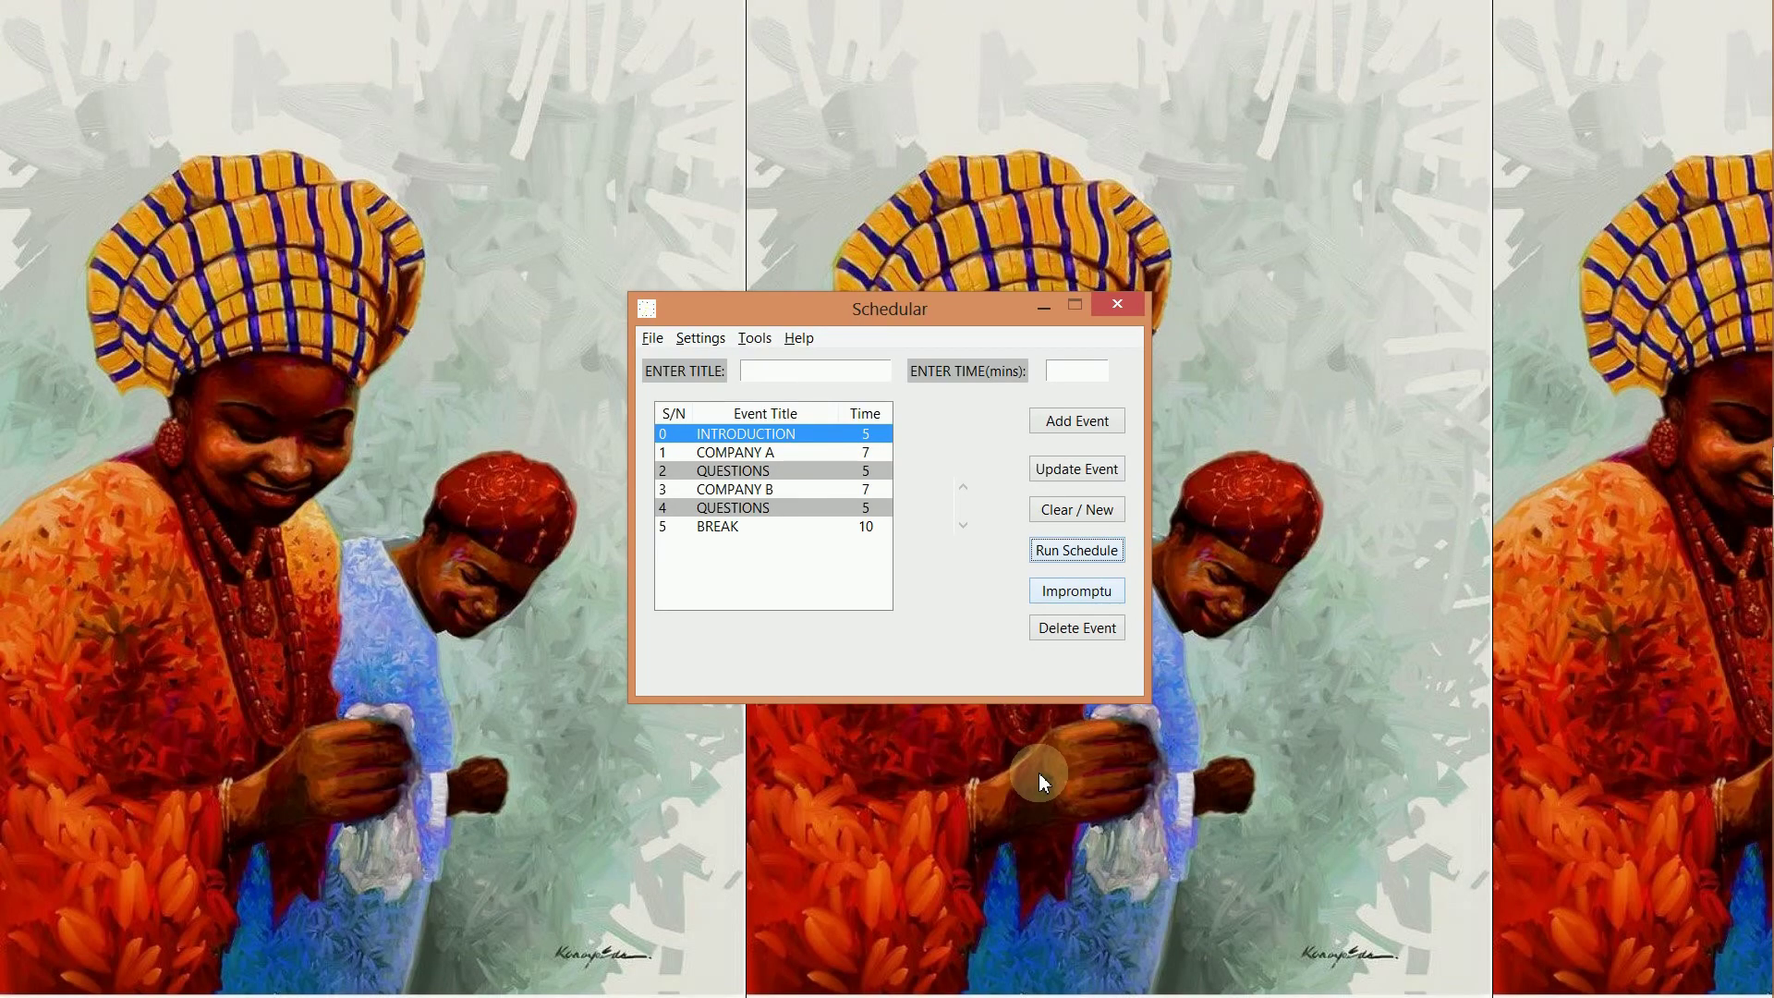
# Step: Keep timer mode on Count Down and change the time-up text to TIME IS UP
pyautogui.click(702, 339)
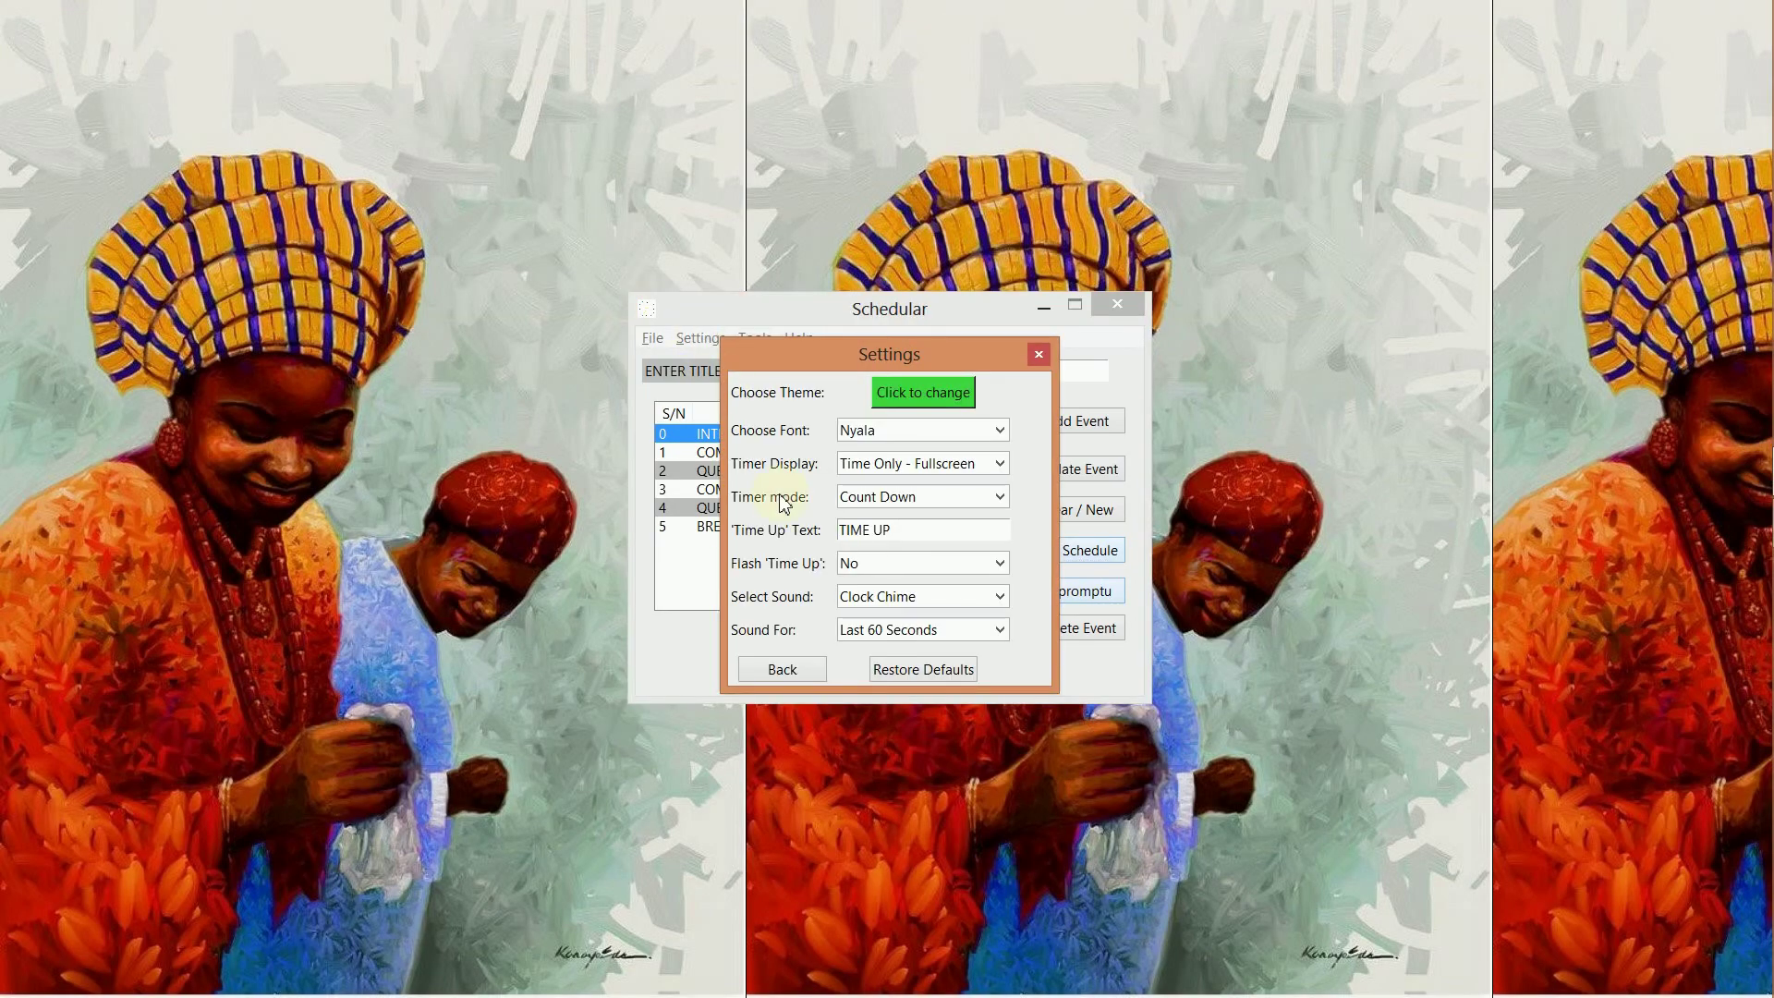
pyautogui.click(967, 499)
pyautogui.click(961, 496)
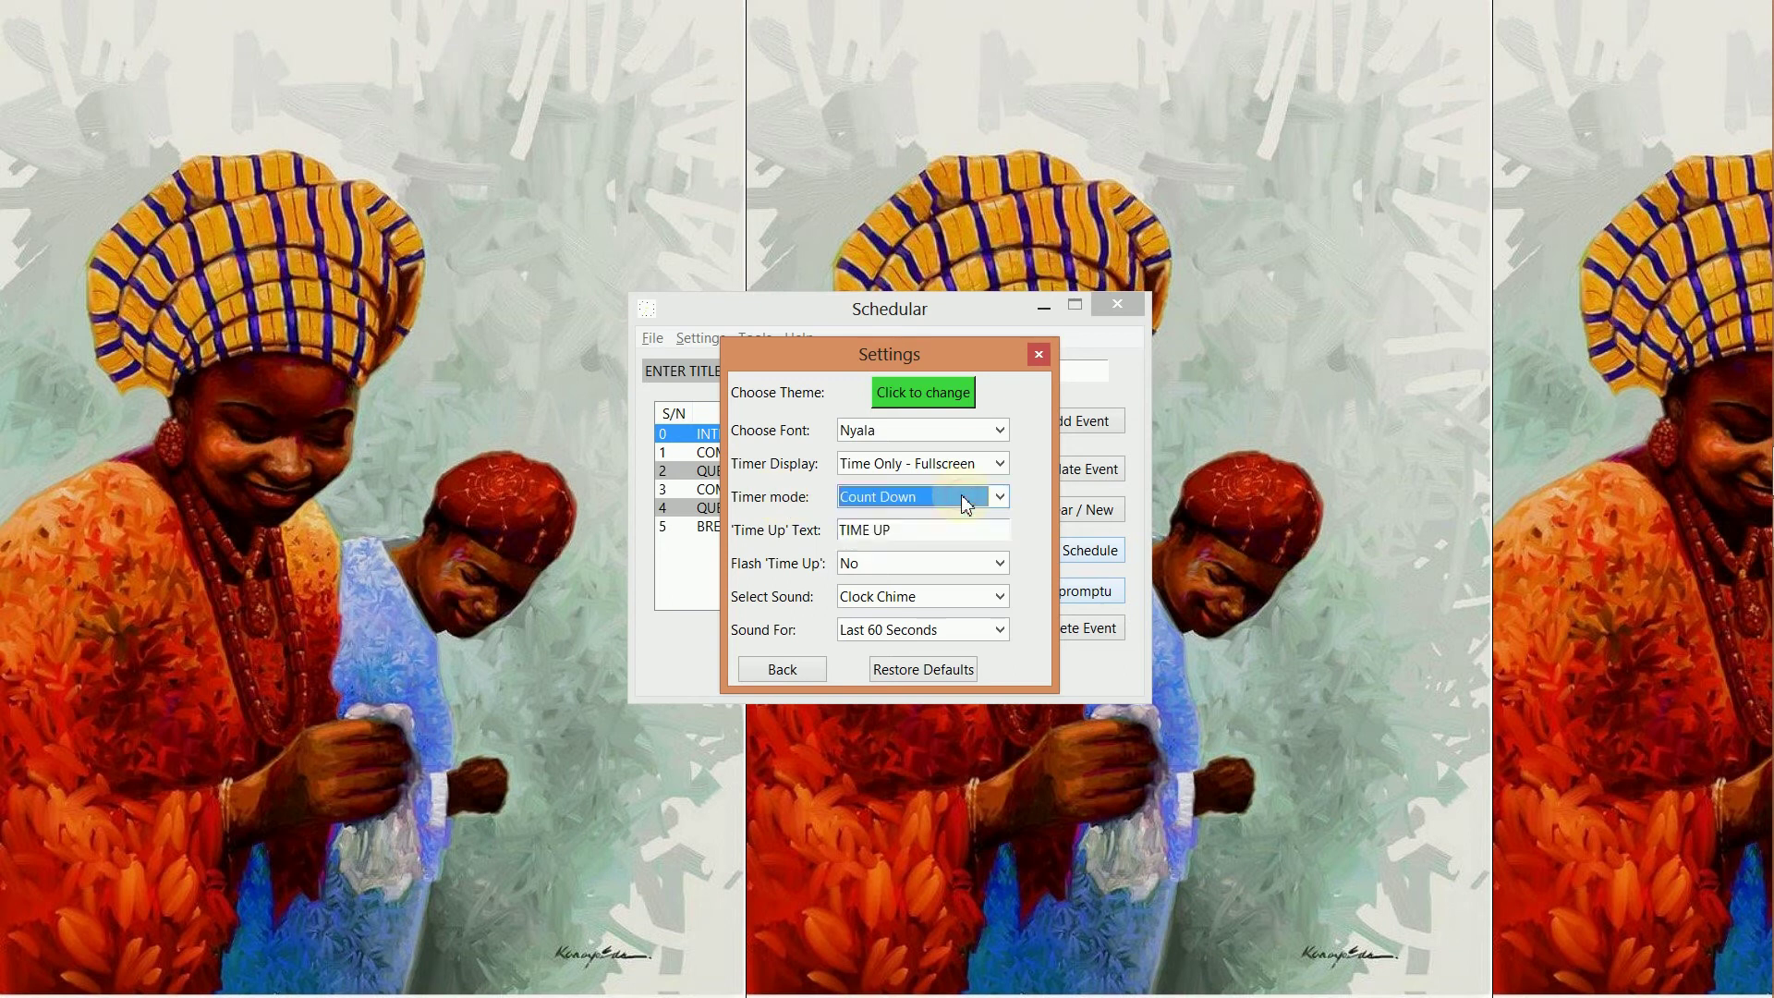
pyautogui.click(905, 535)
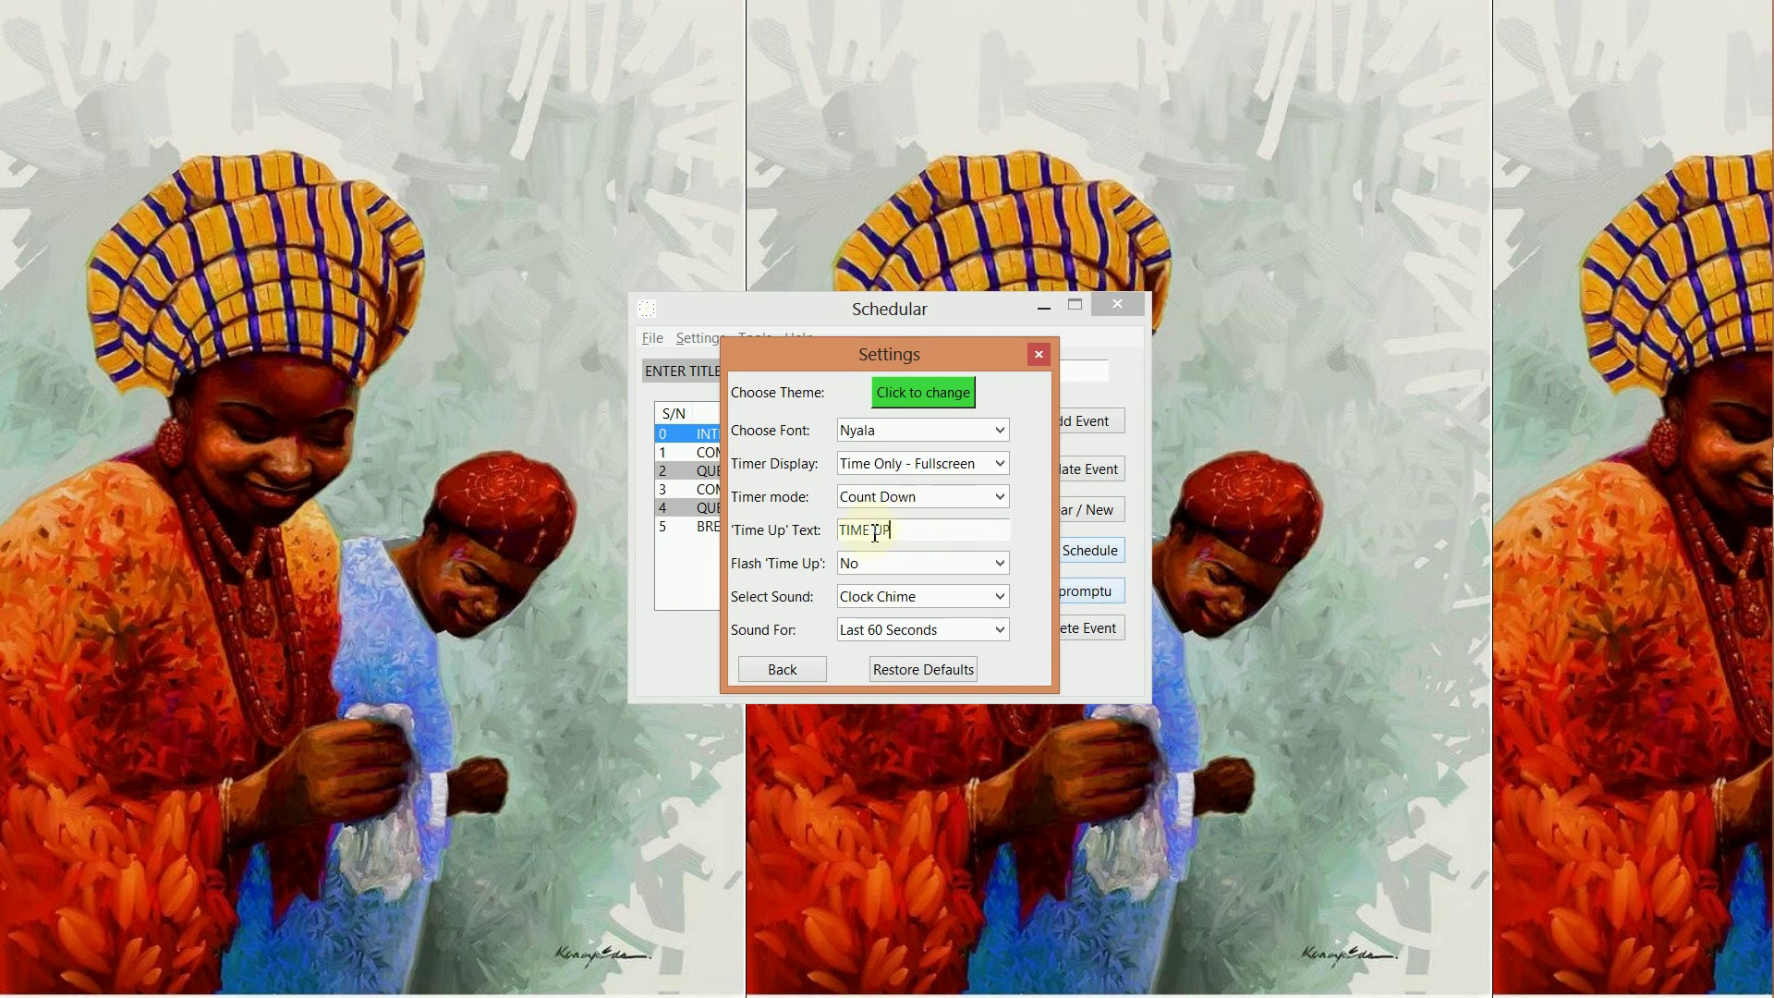
pyautogui.click(873, 531)
pyautogui.write('IS')
# Step: Try the Clock Chime, Tick Tock and Ticking Clock time-up sounds
pyautogui.click(906, 606)
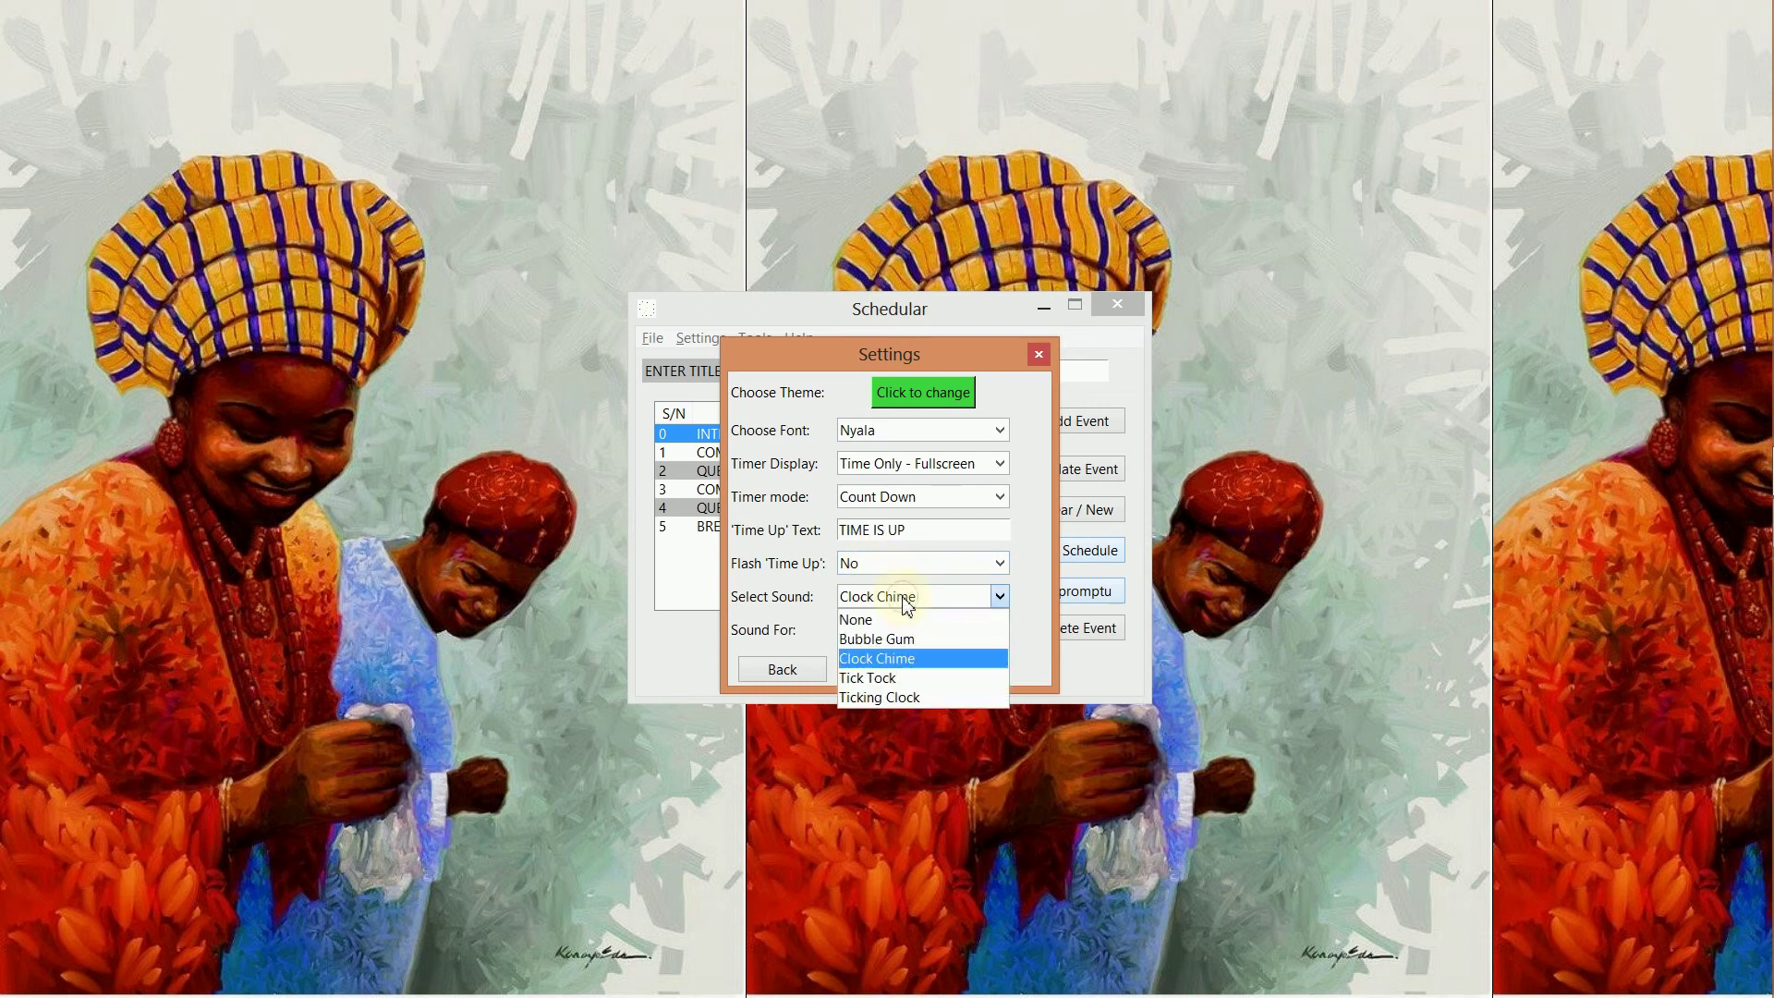
pyautogui.click(863, 651)
pyautogui.scroll(1, 863, 647)
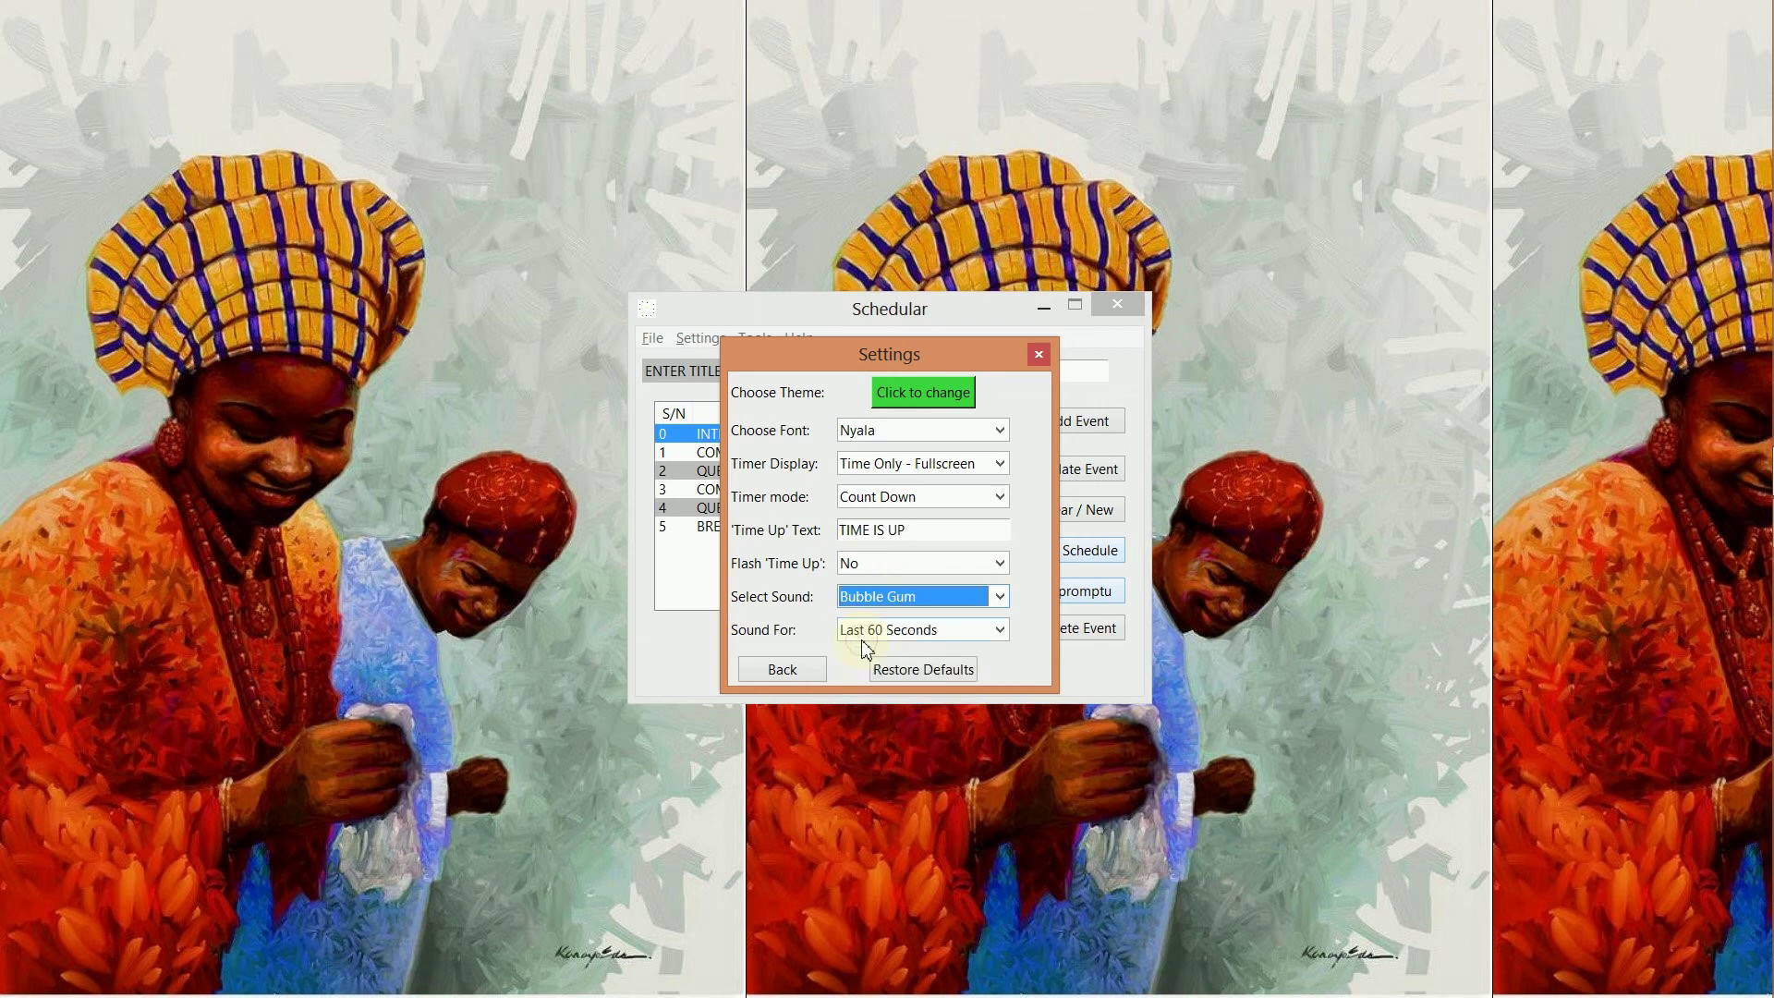
pyautogui.click(889, 599)
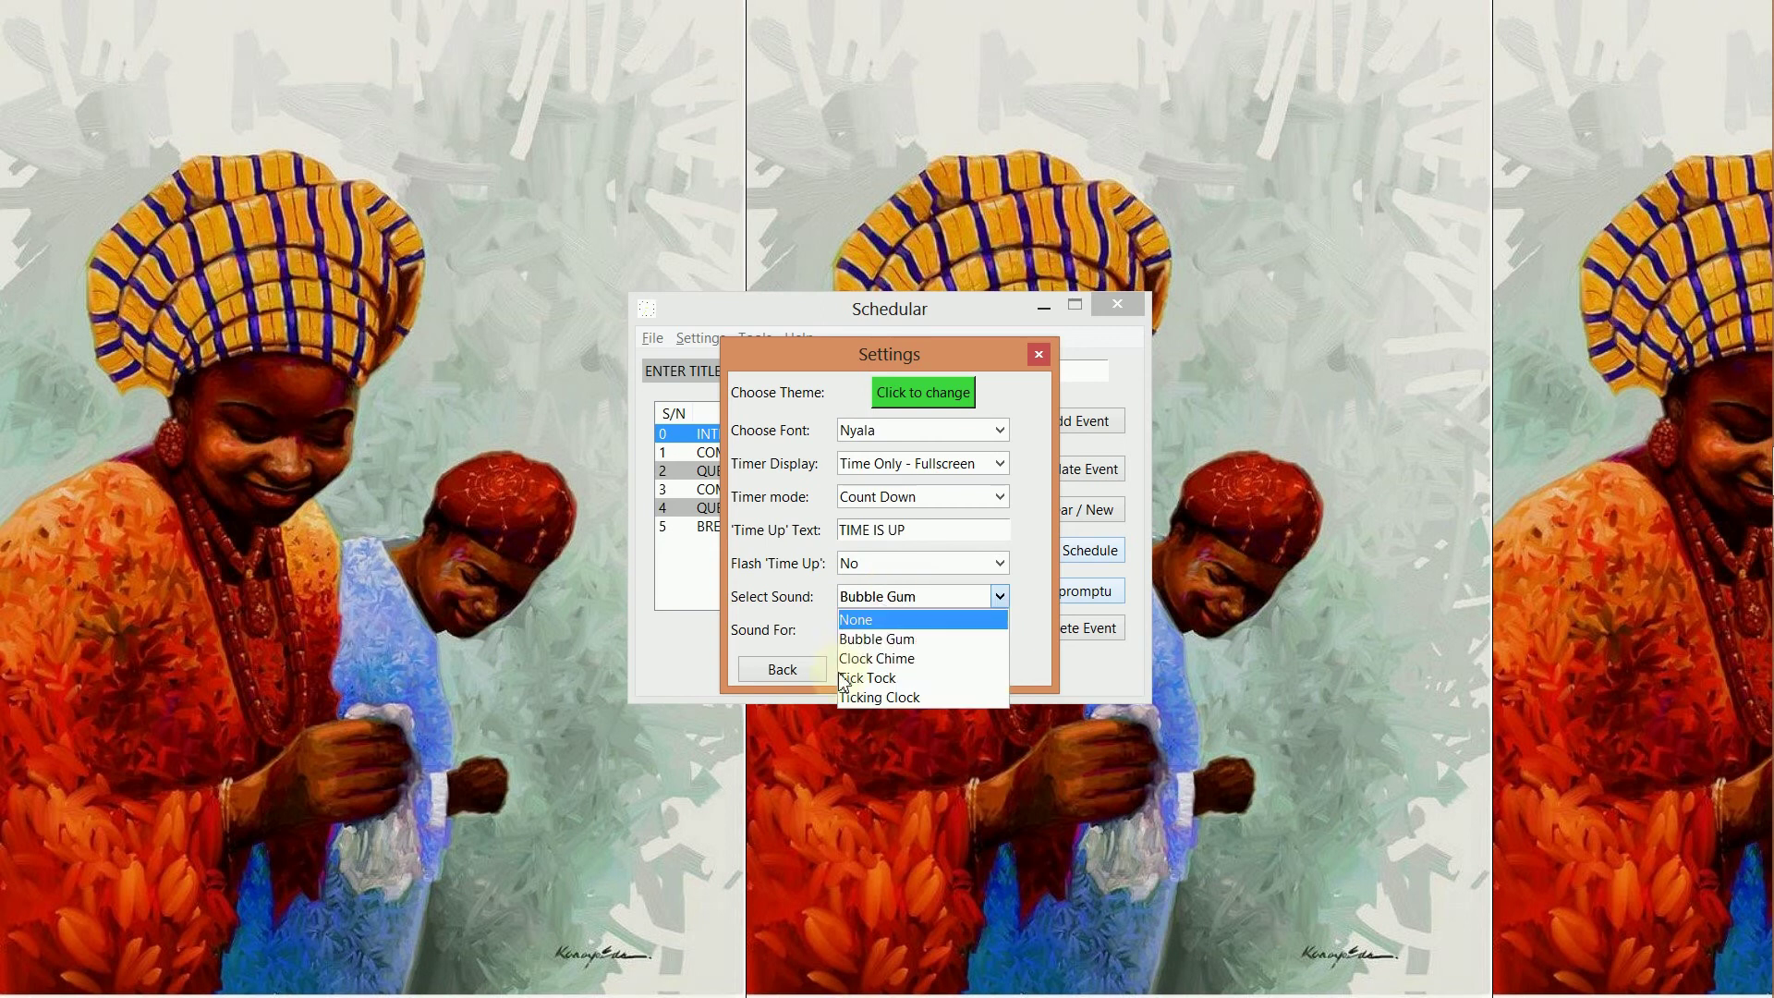
pyautogui.click(864, 658)
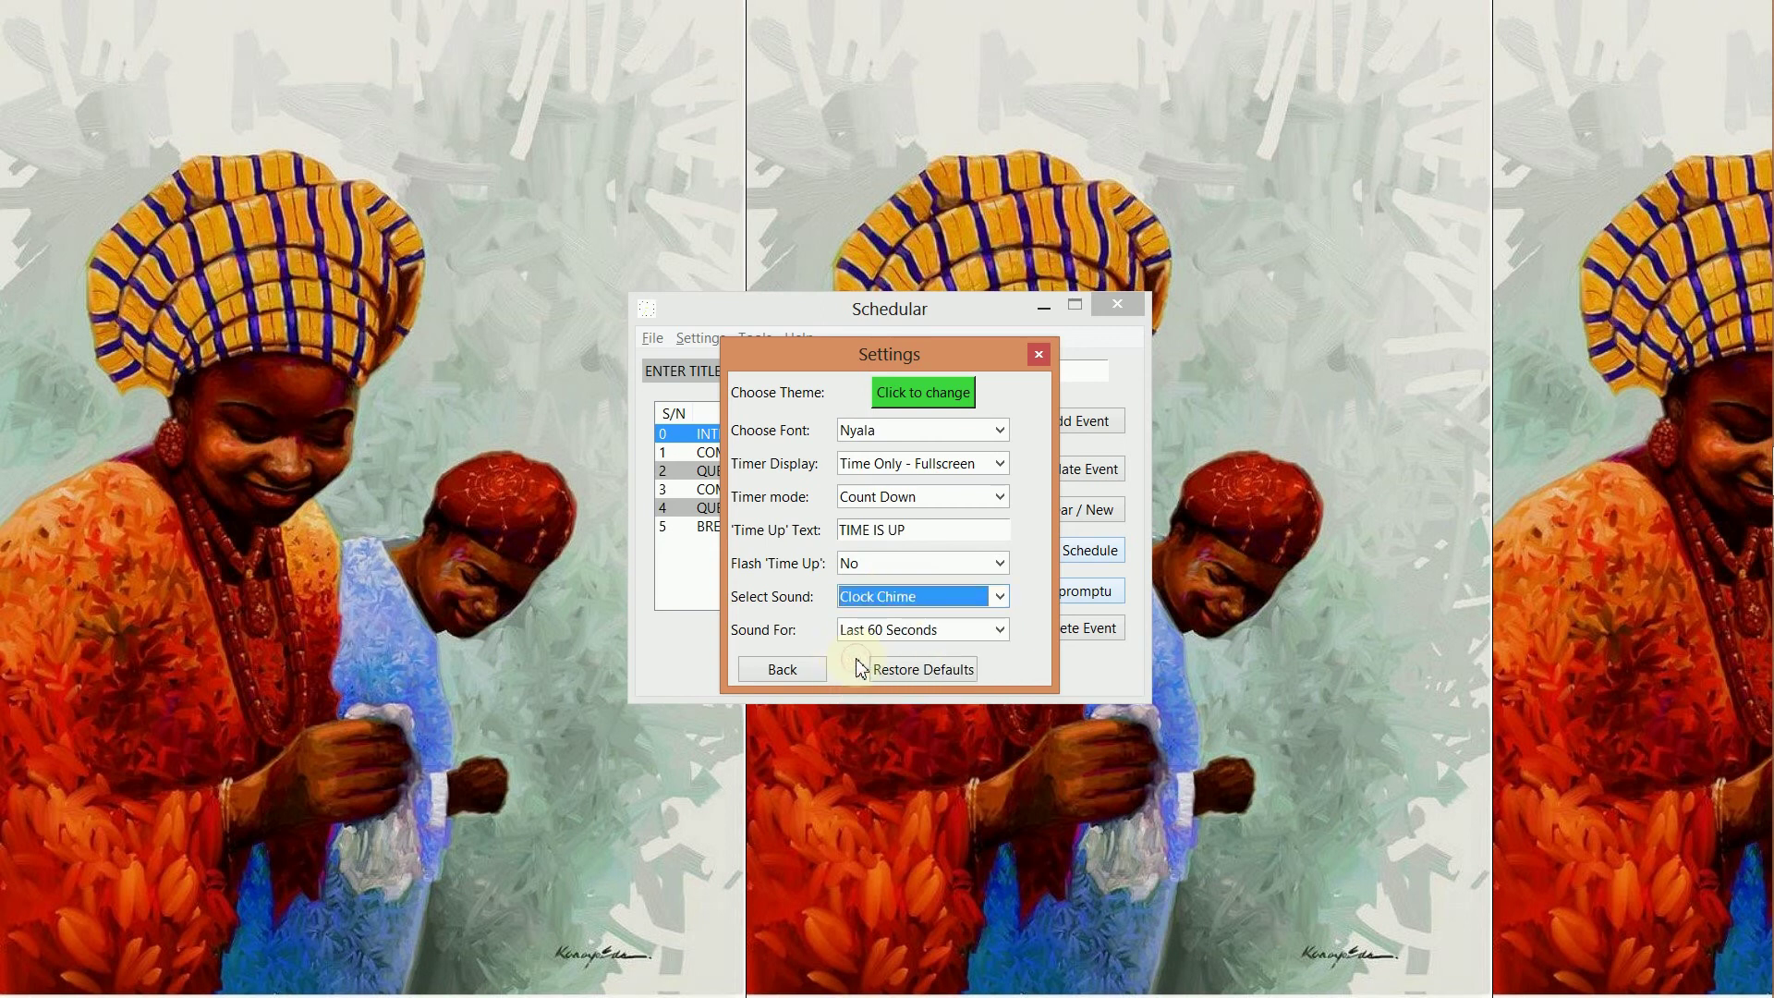
pyautogui.click(875, 601)
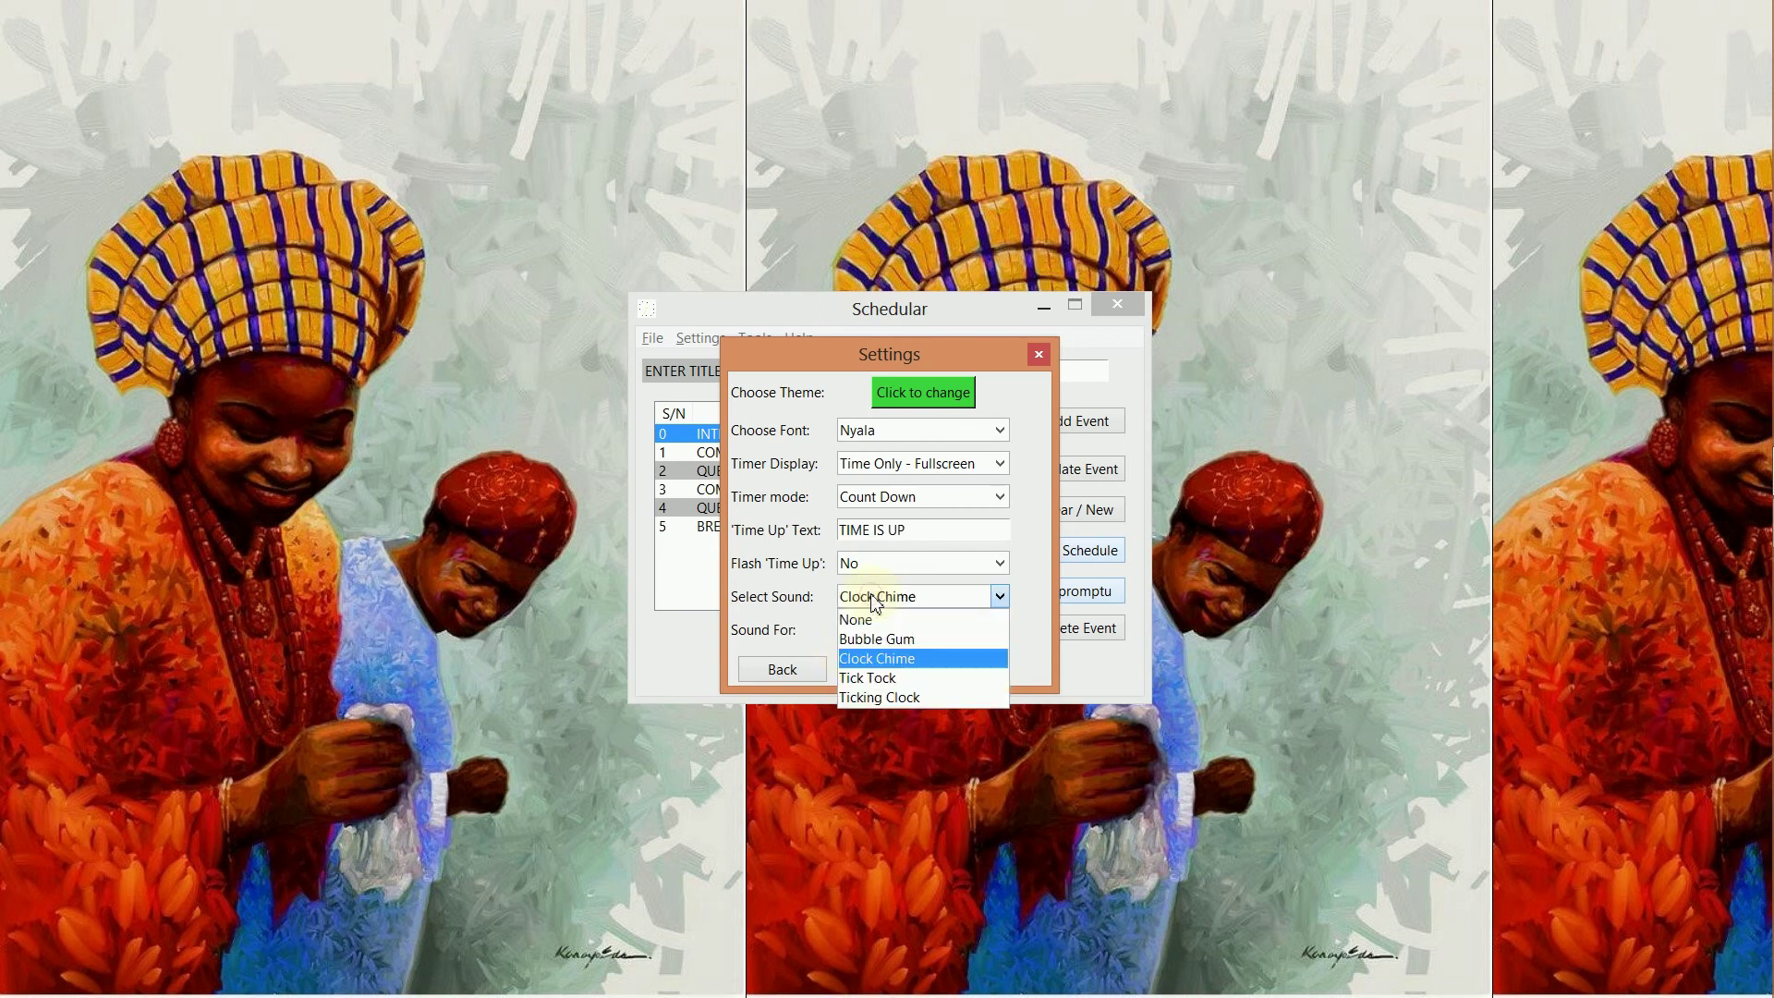
pyautogui.click(864, 679)
pyautogui.click(878, 599)
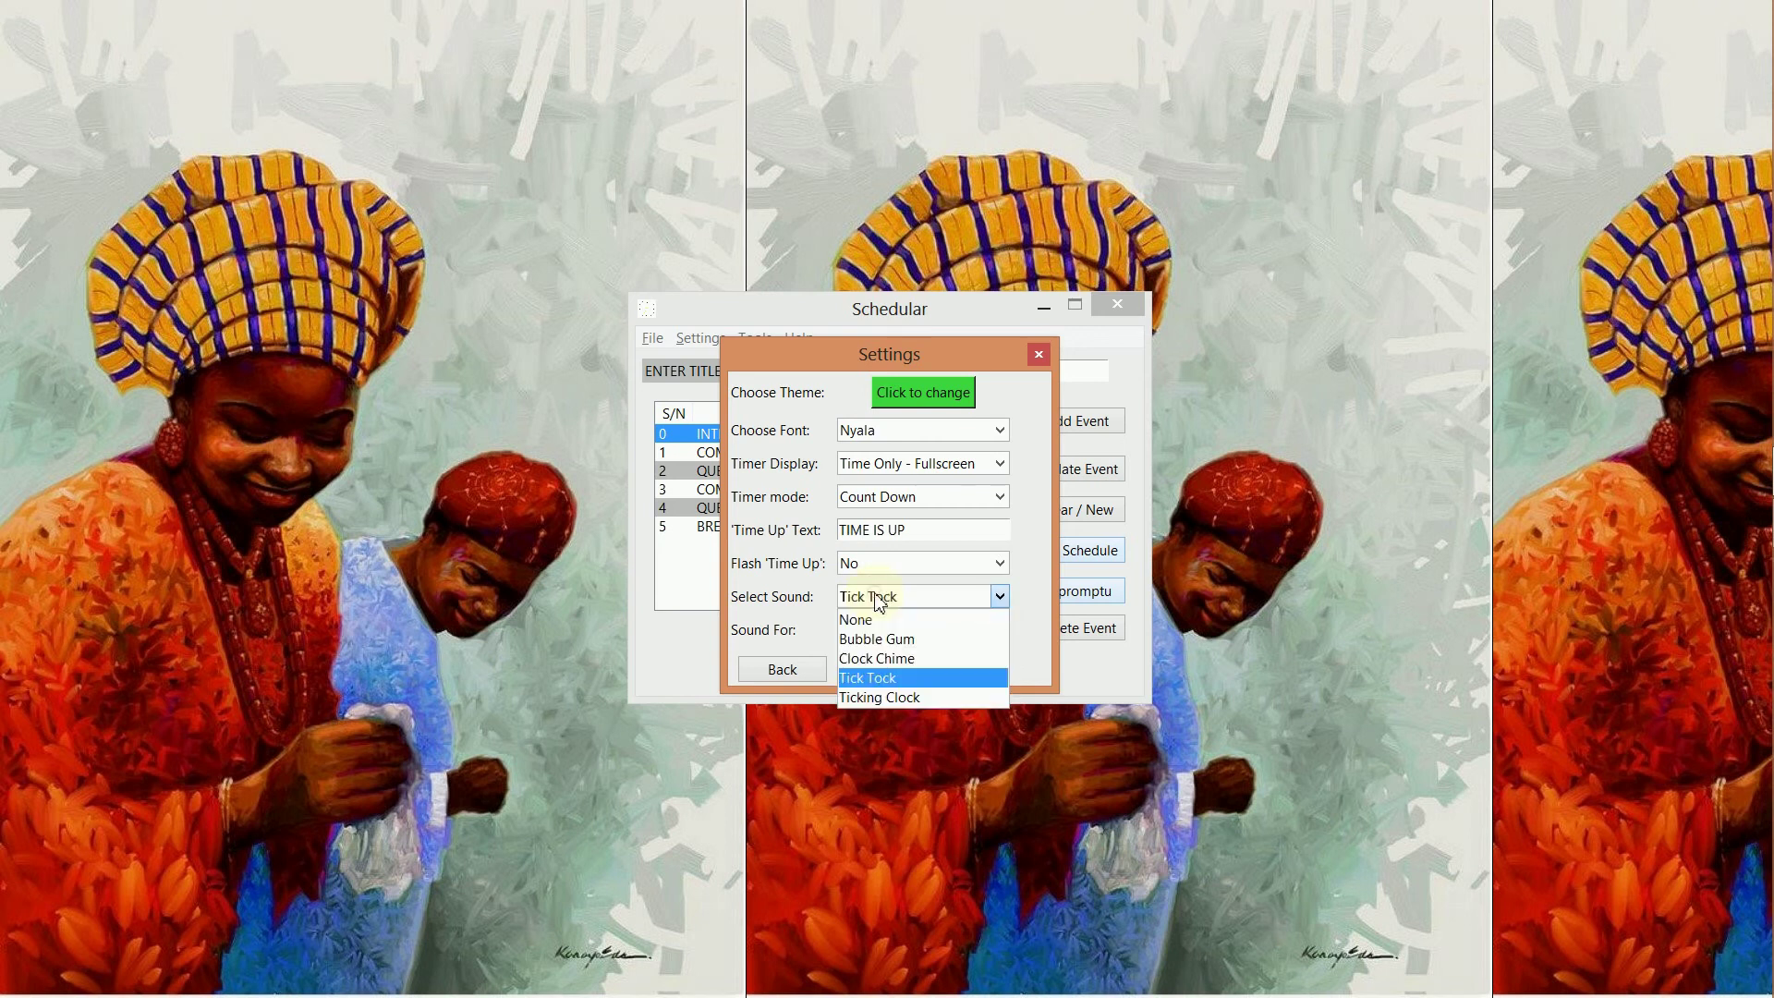
pyautogui.click(869, 698)
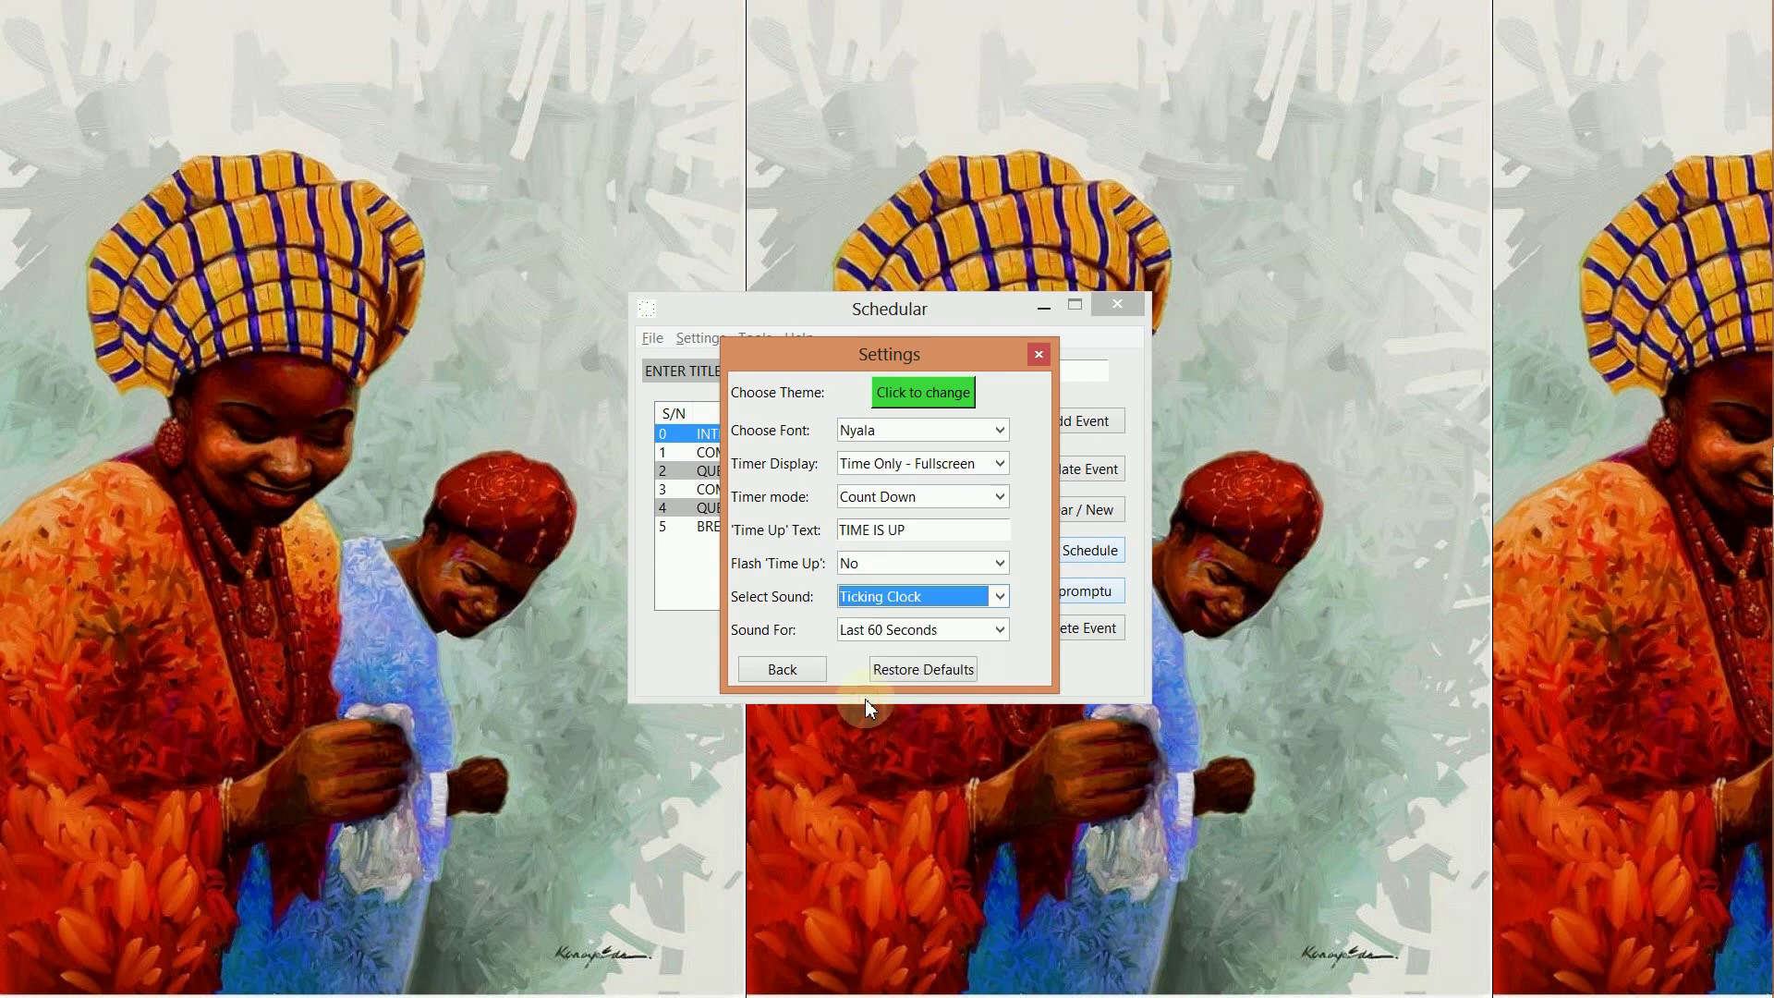
# Step: Set Sound For to Last 5 Seconds and the time-up sound to None
pyautogui.click(892, 632)
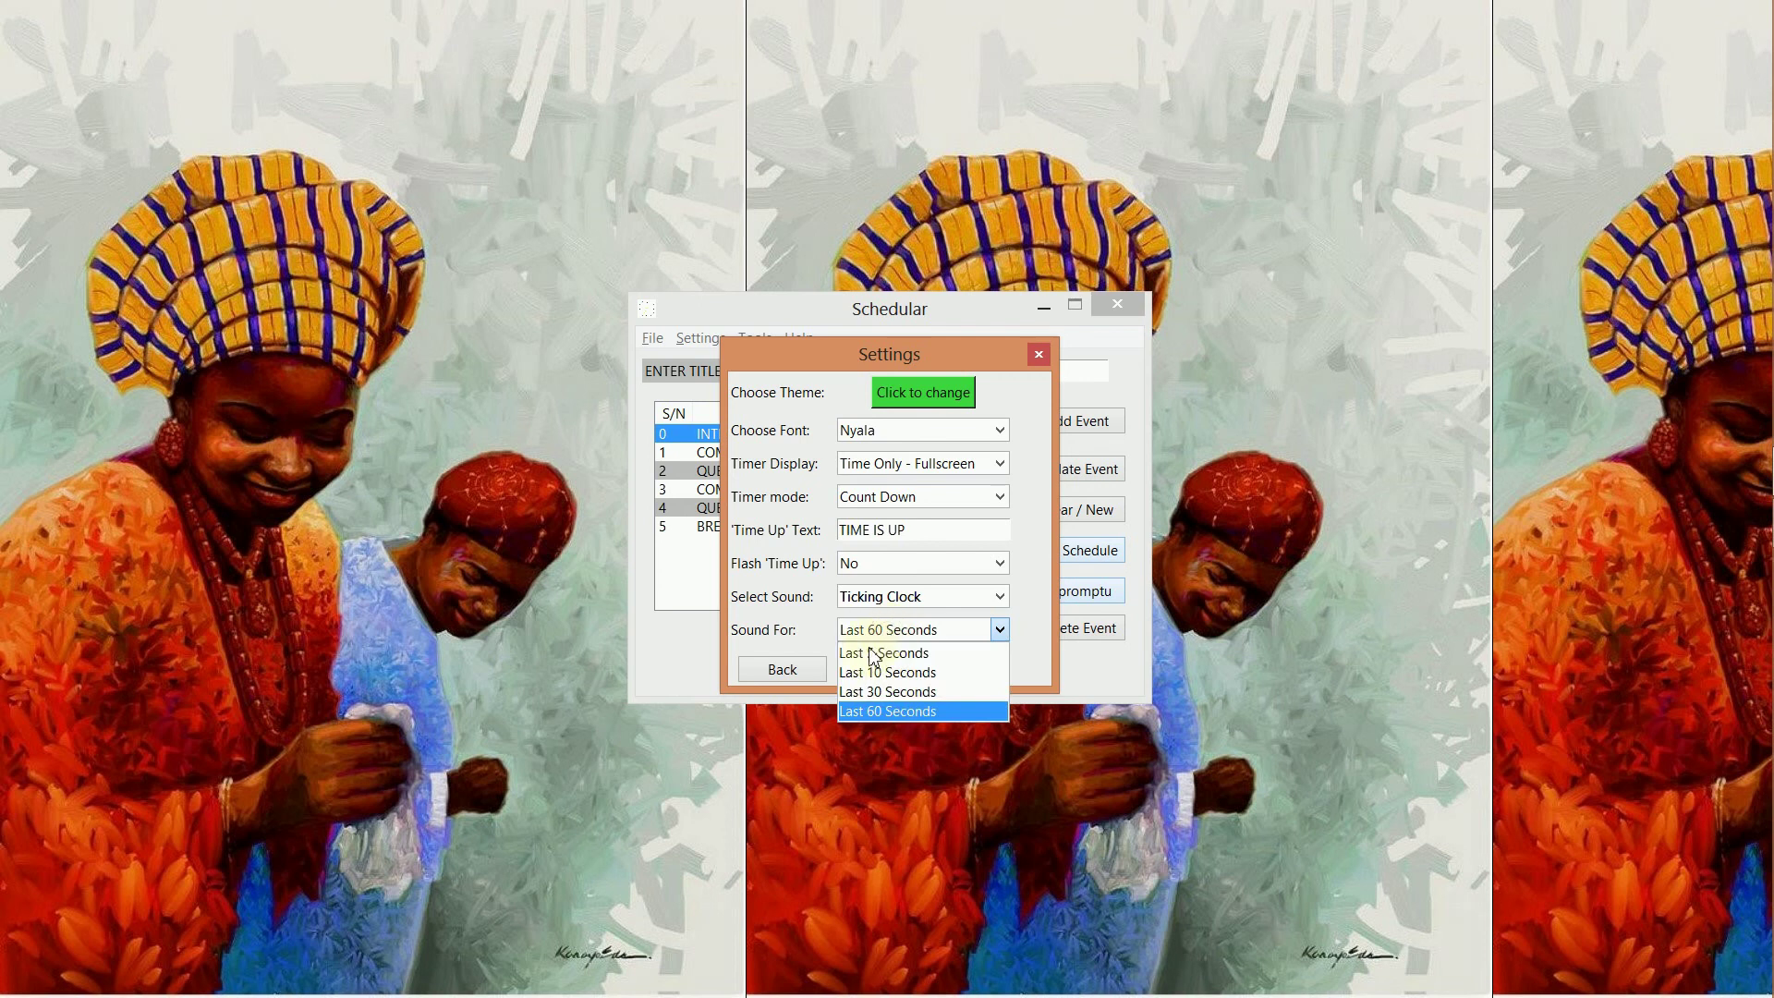
pyautogui.click(870, 654)
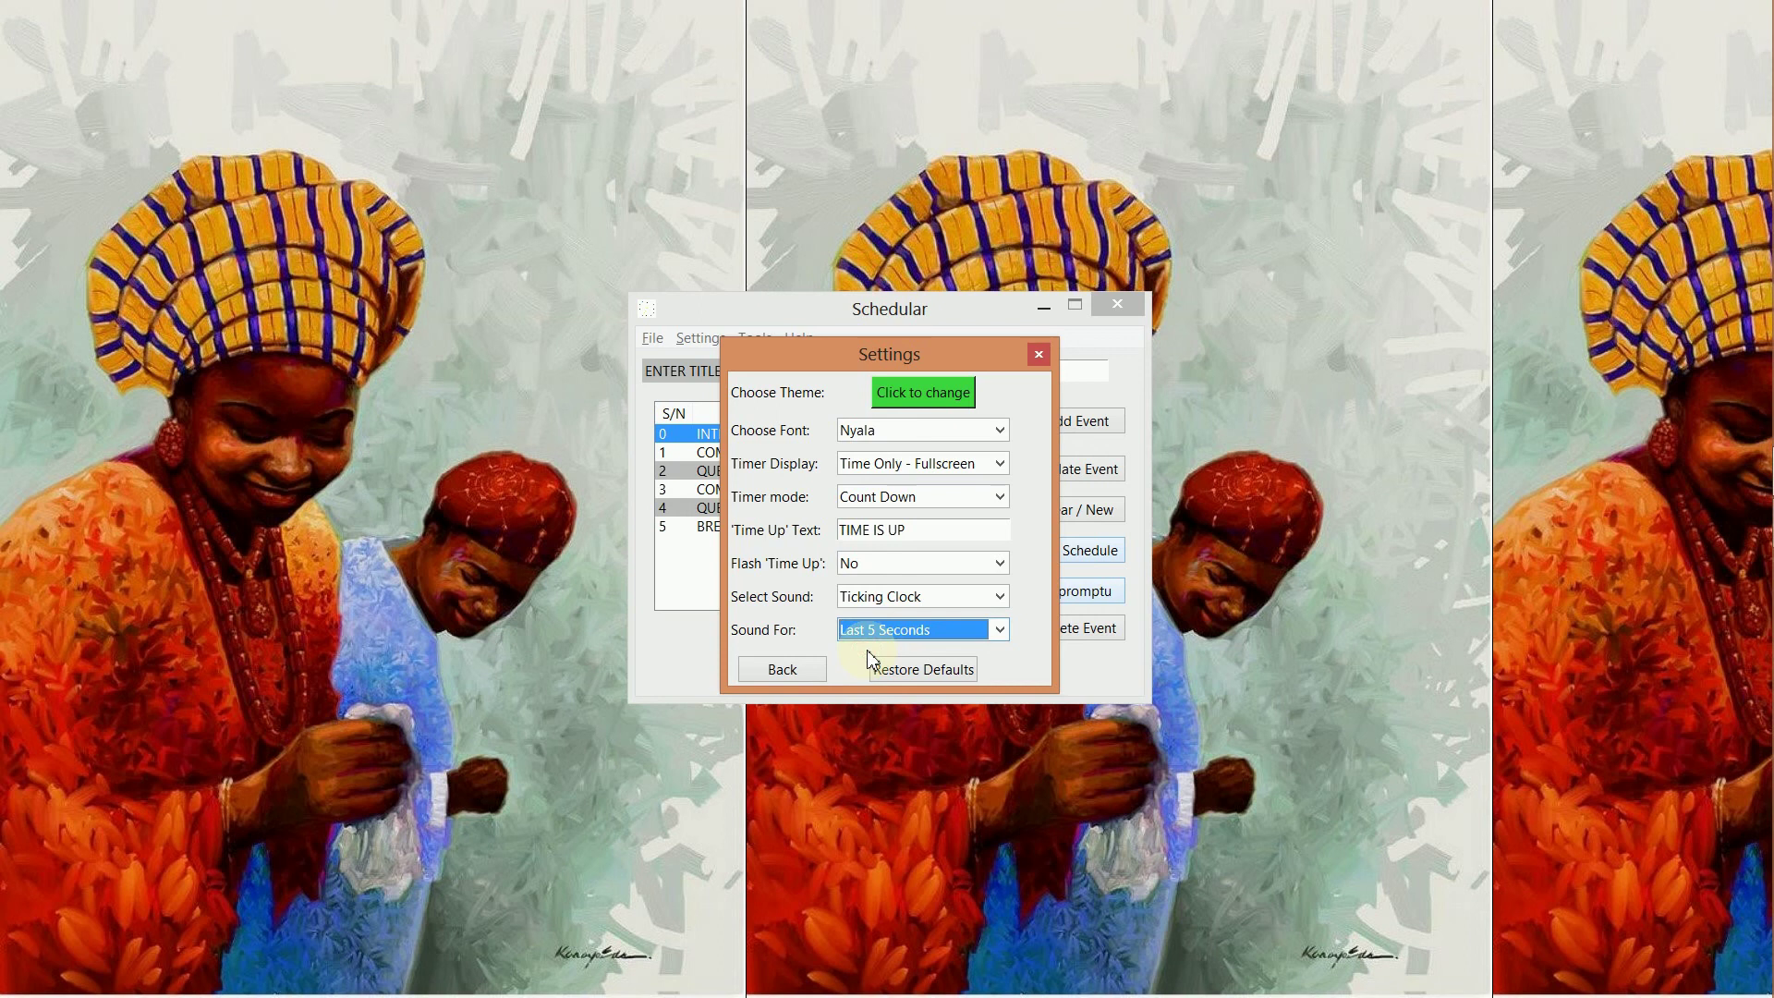
pyautogui.click(878, 600)
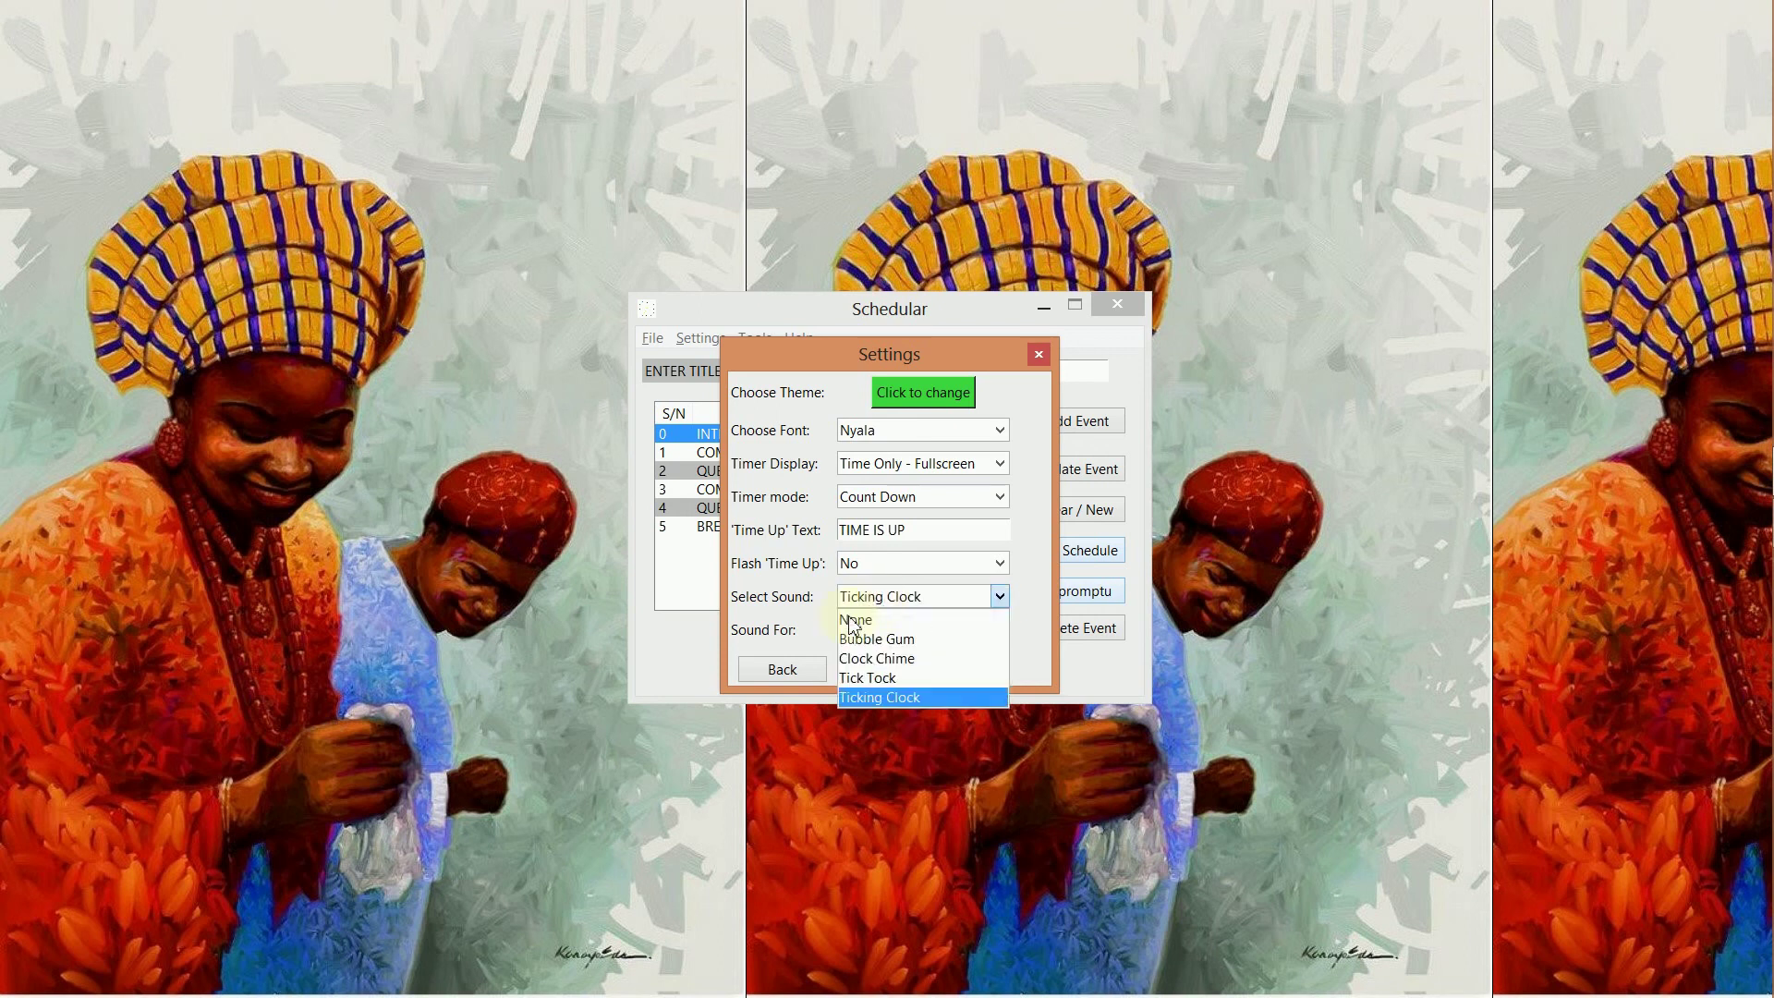
pyautogui.press('Escape')
pyautogui.press('Up')
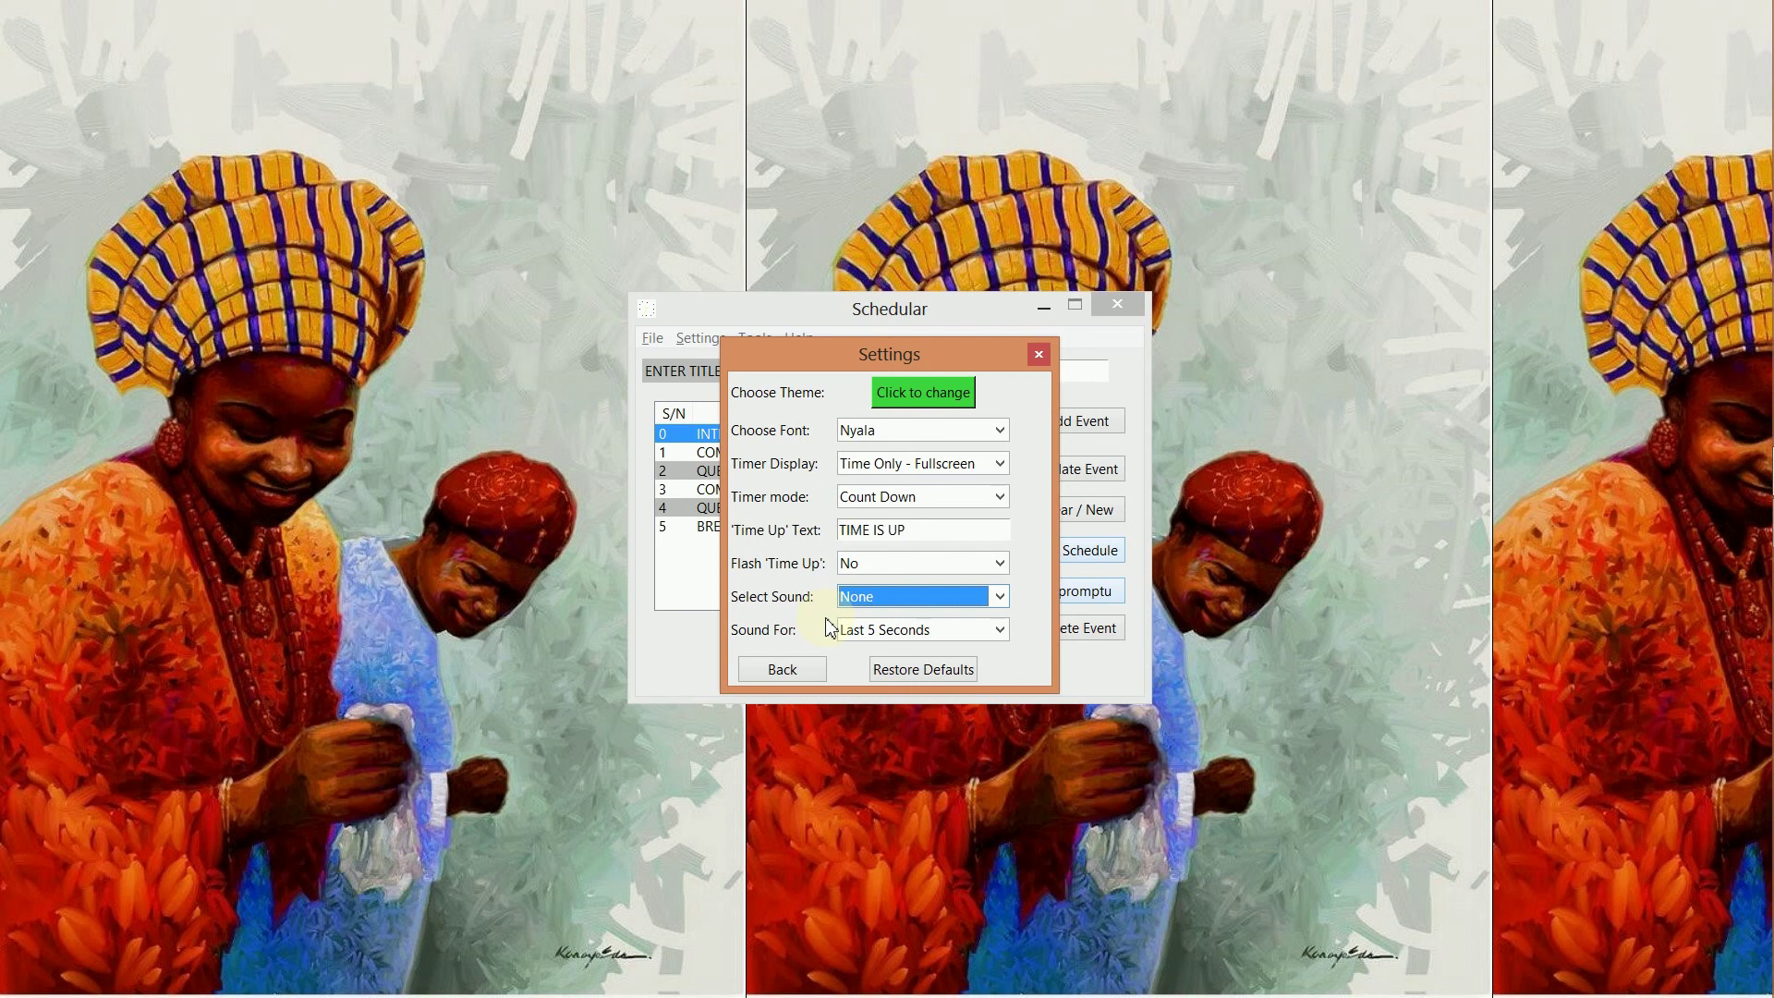
# Step: Return from Settings to the six-event schedule and briefly browse the Help menu
pyautogui.click(802, 668)
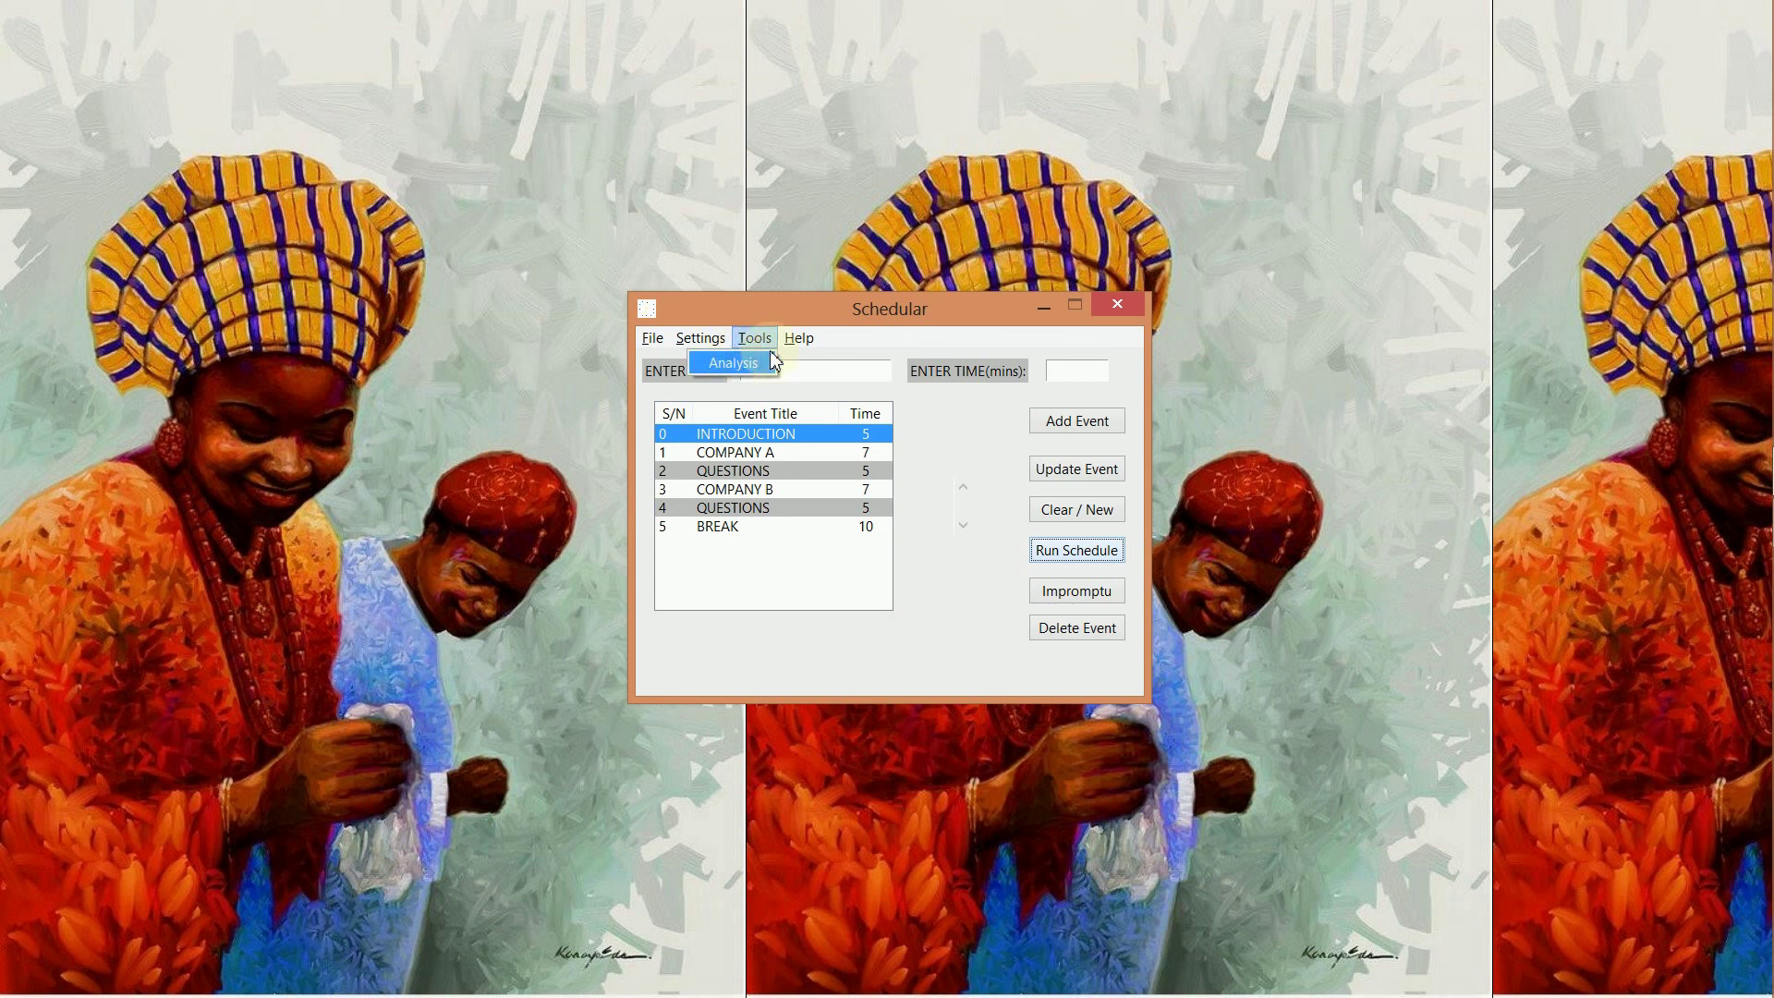
pyautogui.click(810, 343)
pyautogui.click(810, 343)
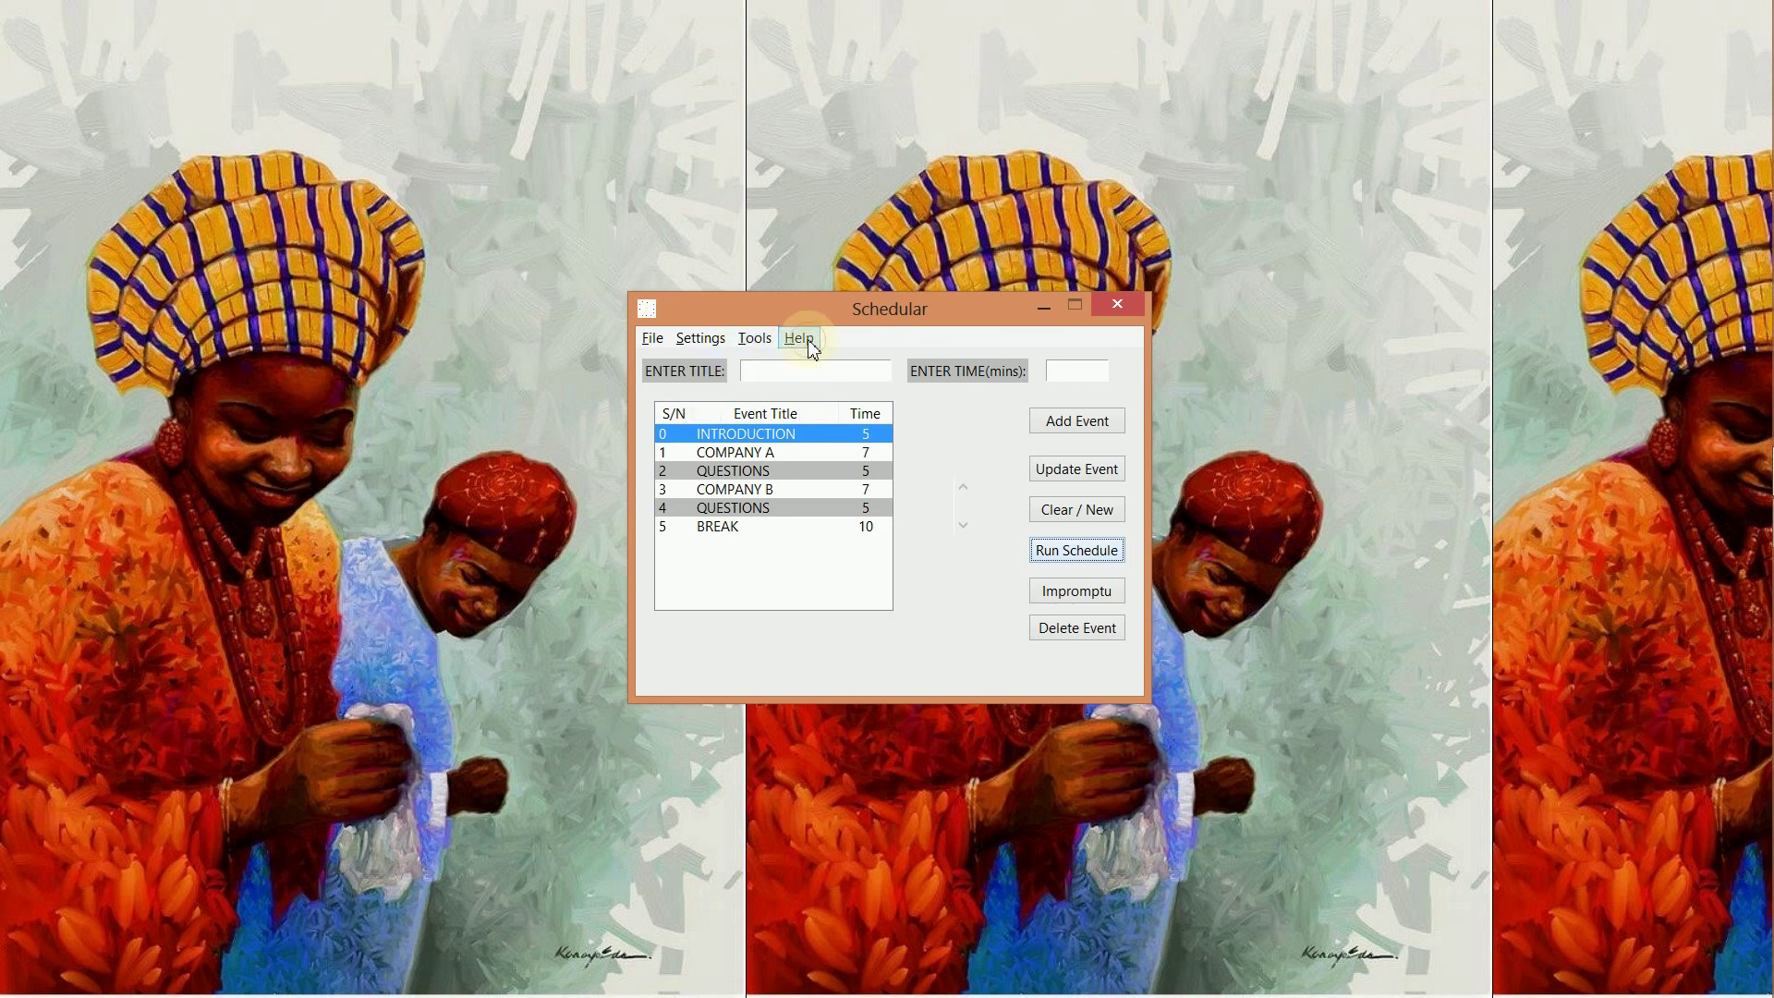
pyautogui.click(810, 343)
pyautogui.click(881, 344)
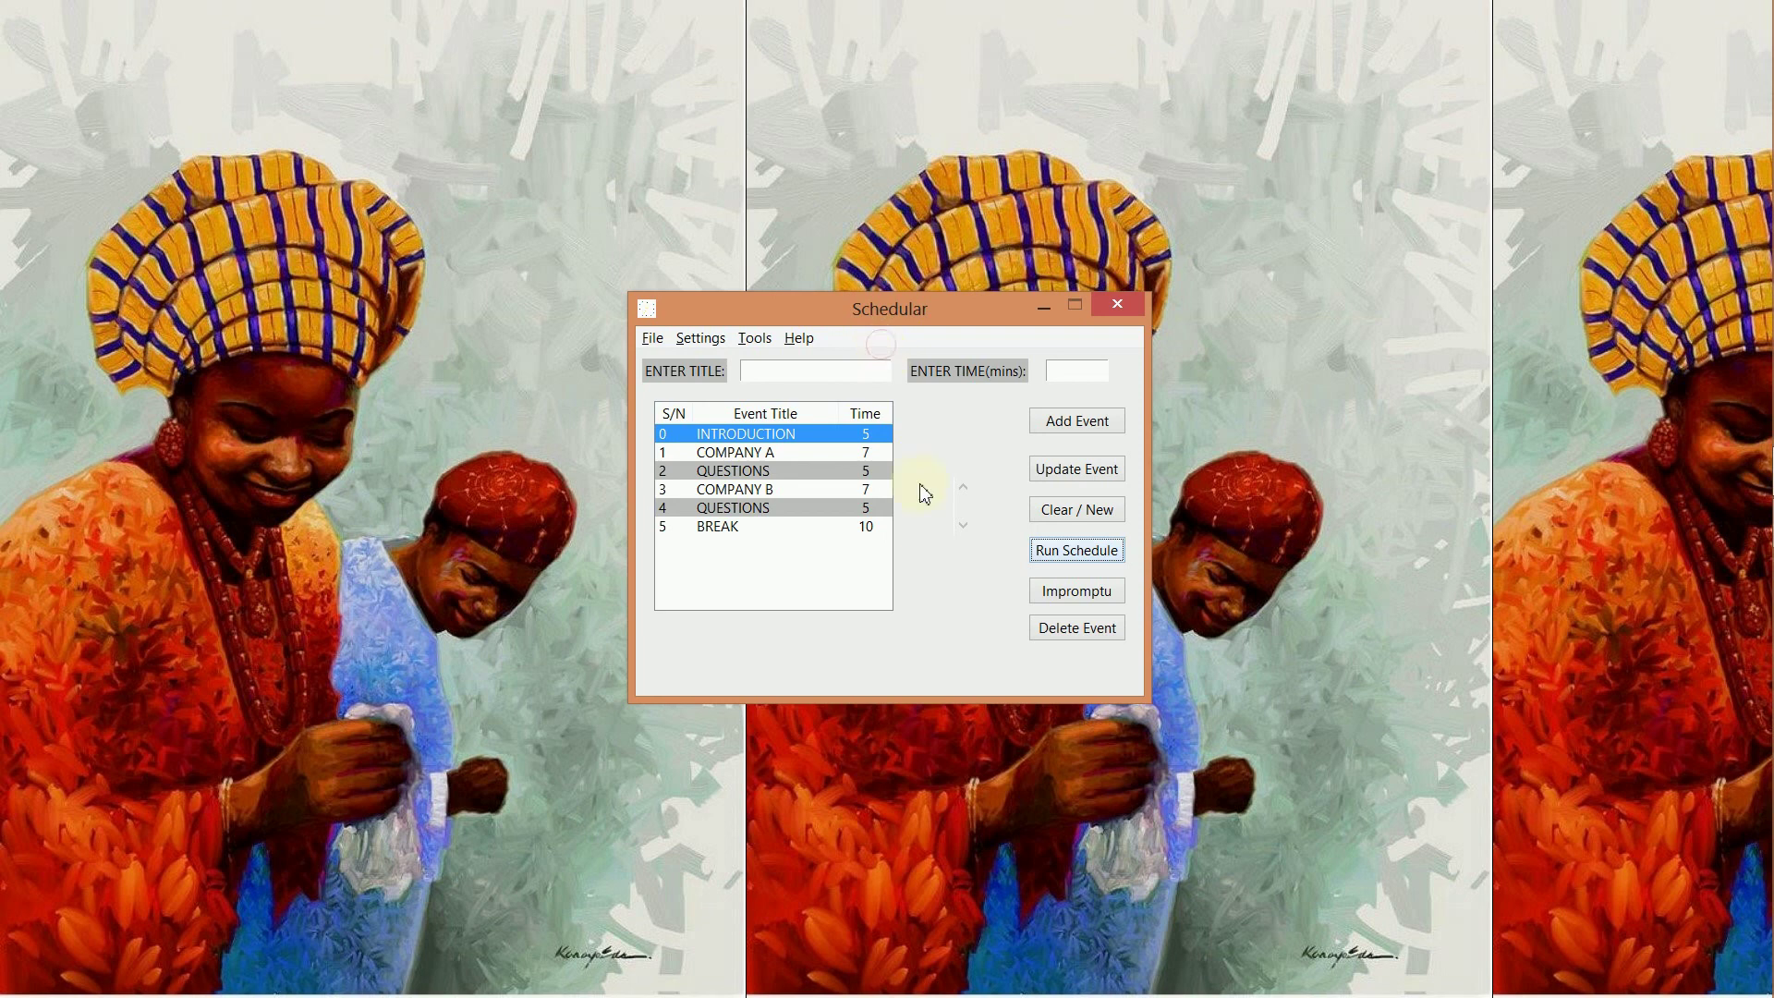